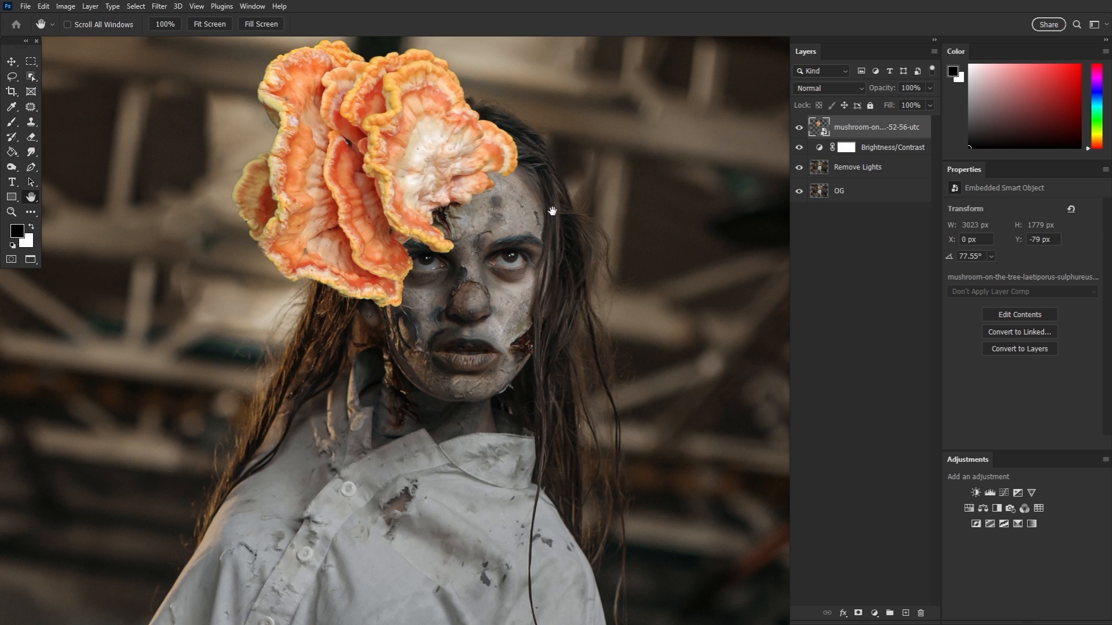
# Apply a Hue/Saturation smart filter to the mushroom layer with Hue +10 and Saturation -70, and compare before and after
pyautogui.click(66, 6)
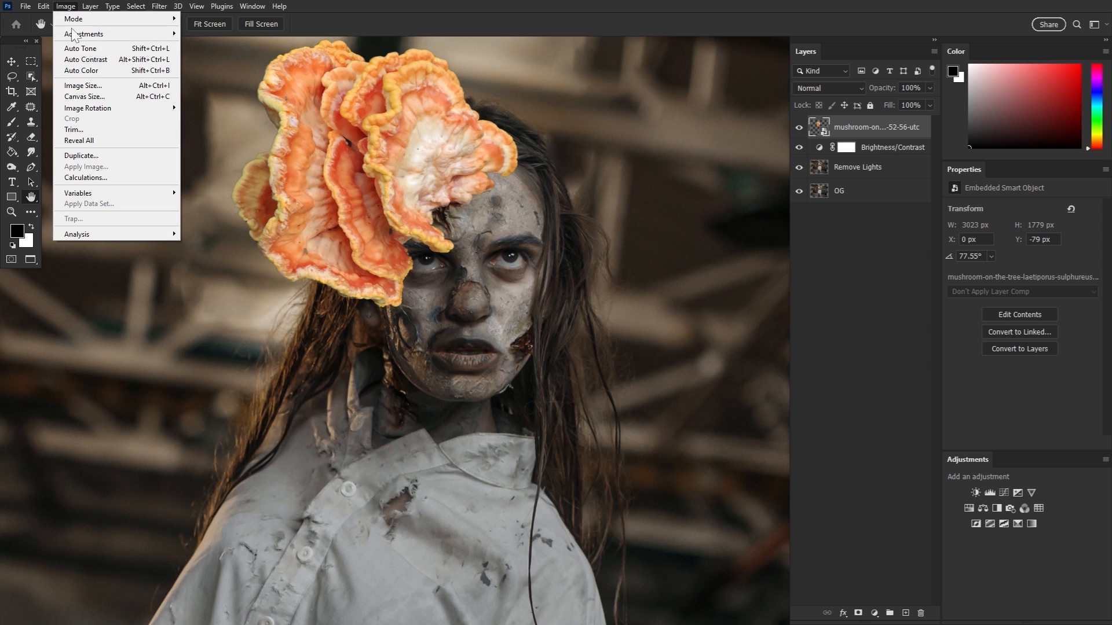
pyautogui.moveTo(81, 34)
pyautogui.click(243, 94)
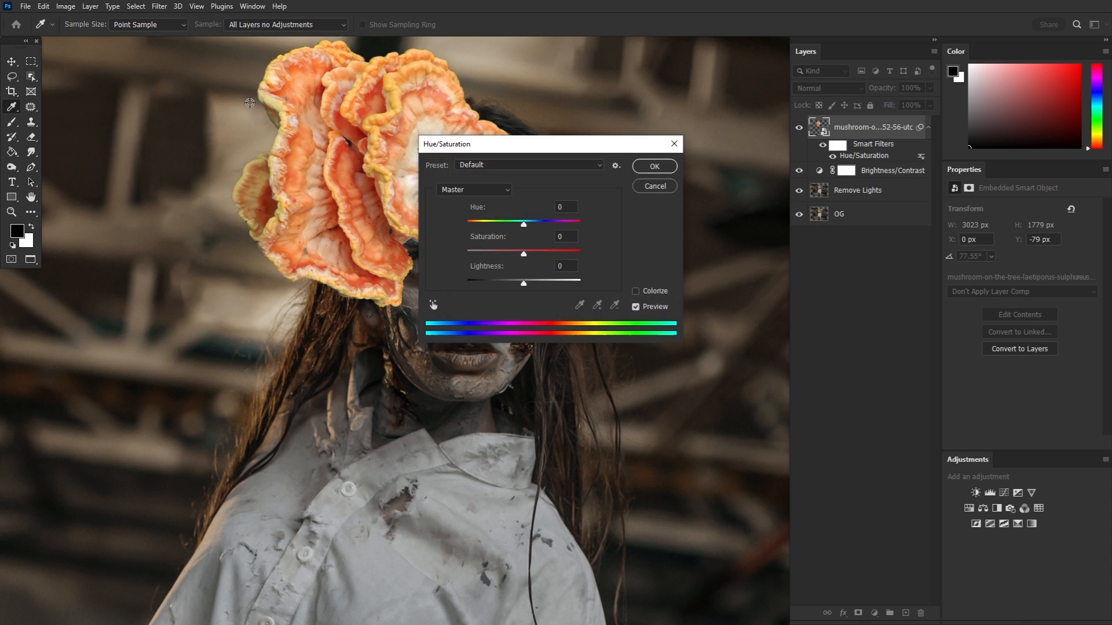
pyautogui.moveTo(503, 248); pyautogui.dragTo(485, 256)
pyautogui.moveTo(525, 226); pyautogui.dragTo(529, 225)
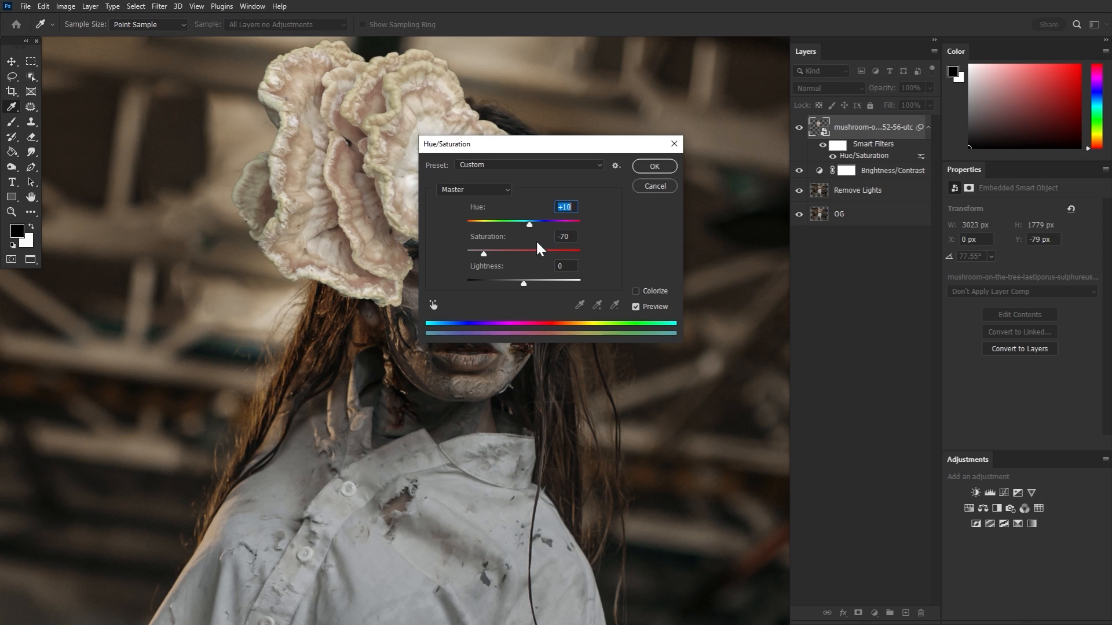
pyautogui.click(664, 166)
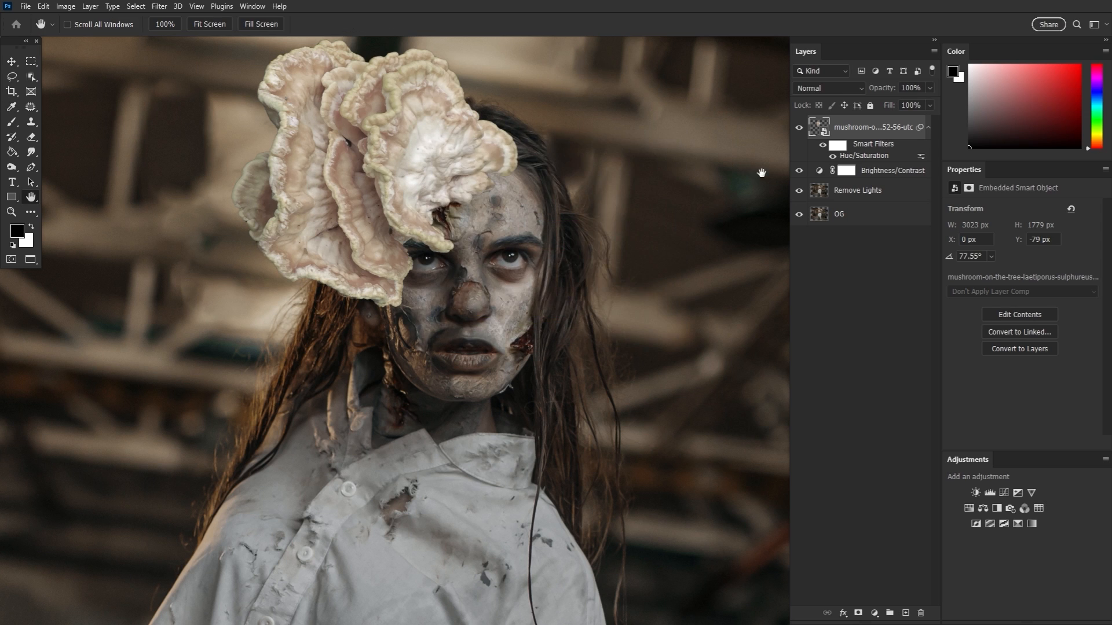
pyautogui.click(833, 157)
pyautogui.click(833, 158)
# Darken the mushroom with a Curves filter: pull the midtones down, raise black output to 12, and lower white output to 208
pyautogui.click(64, 7)
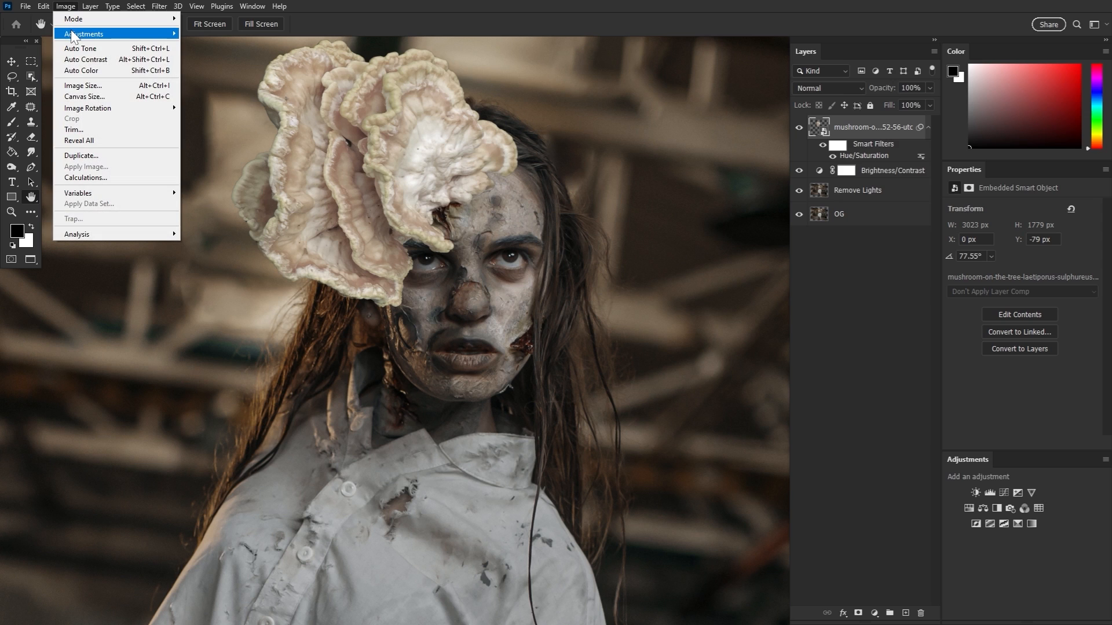
pyautogui.moveTo(77, 35)
pyautogui.click(218, 57)
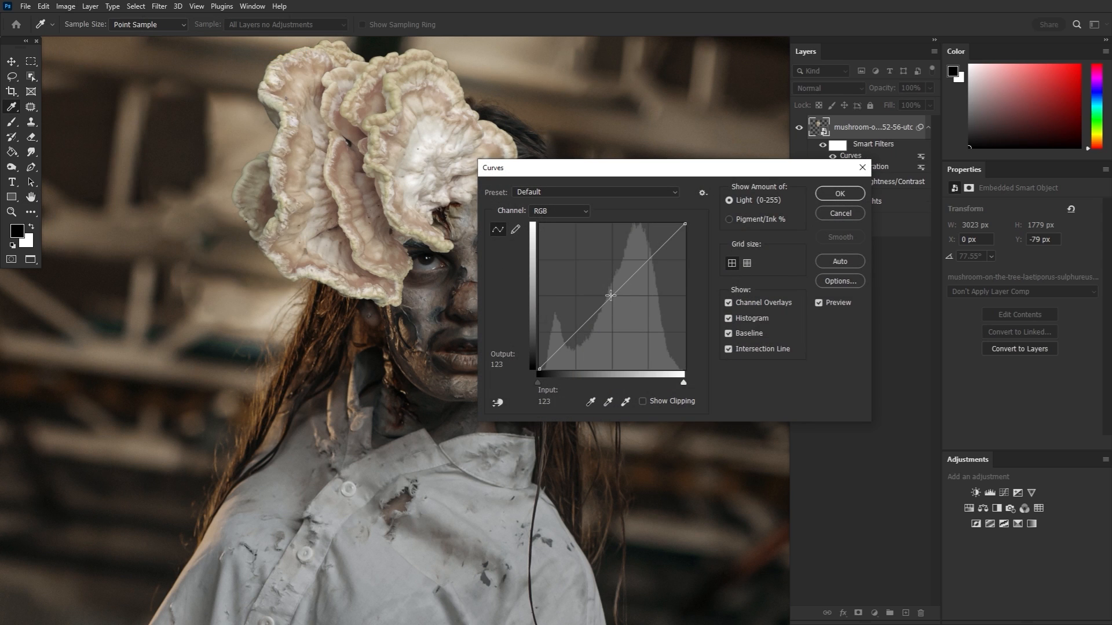
pyautogui.moveTo(611, 295); pyautogui.dragTo(625, 333)
pyautogui.moveTo(540, 370); pyautogui.dragTo(539, 362)
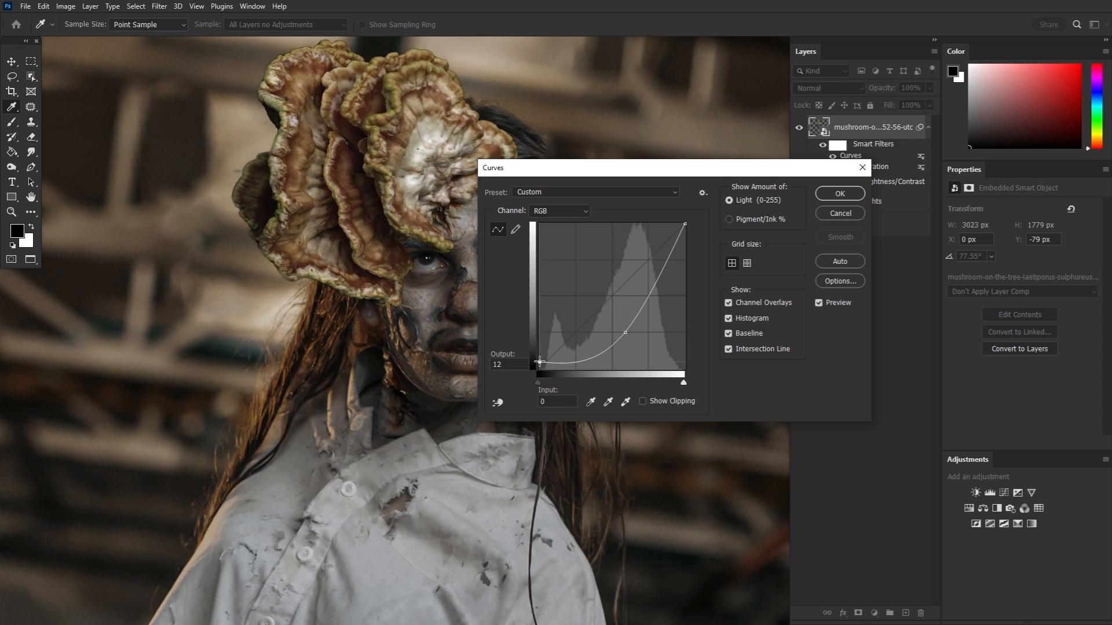
pyautogui.moveTo(686, 225); pyautogui.dragTo(697, 250)
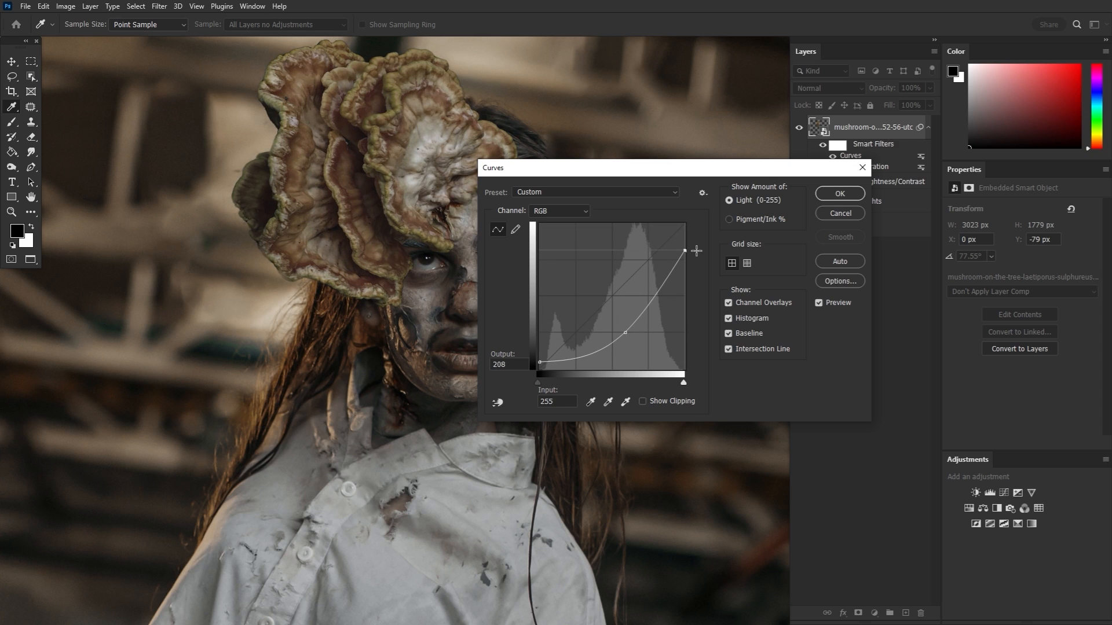
pyautogui.click(841, 195)
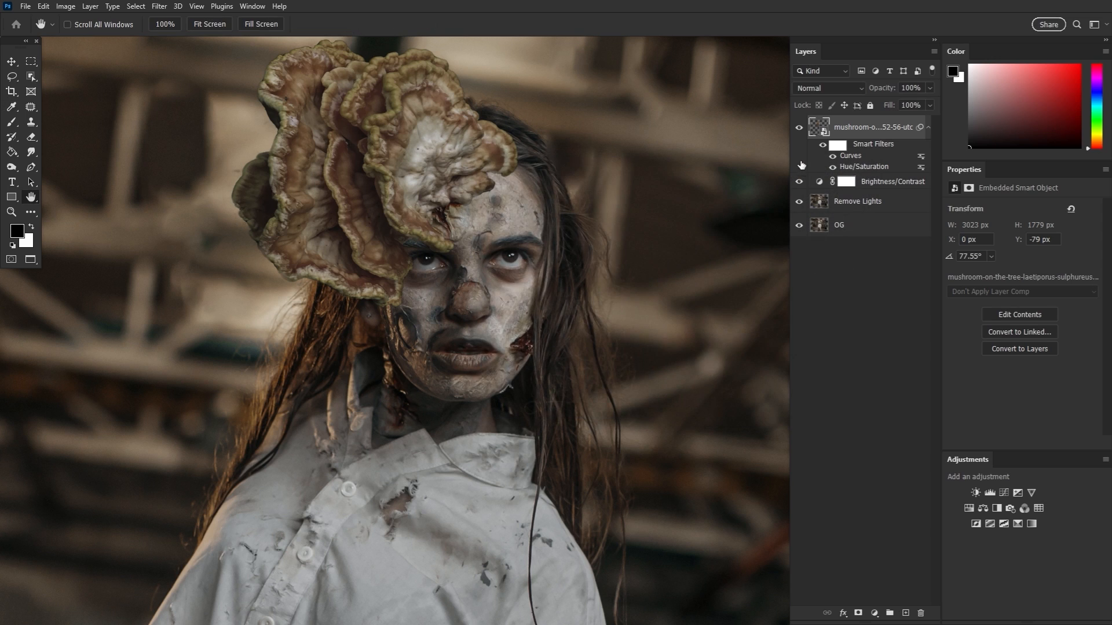
# Add a layer mask to the mushroom layer and set the Hard Round brush's hardness to 90%
pyautogui.click(858, 613)
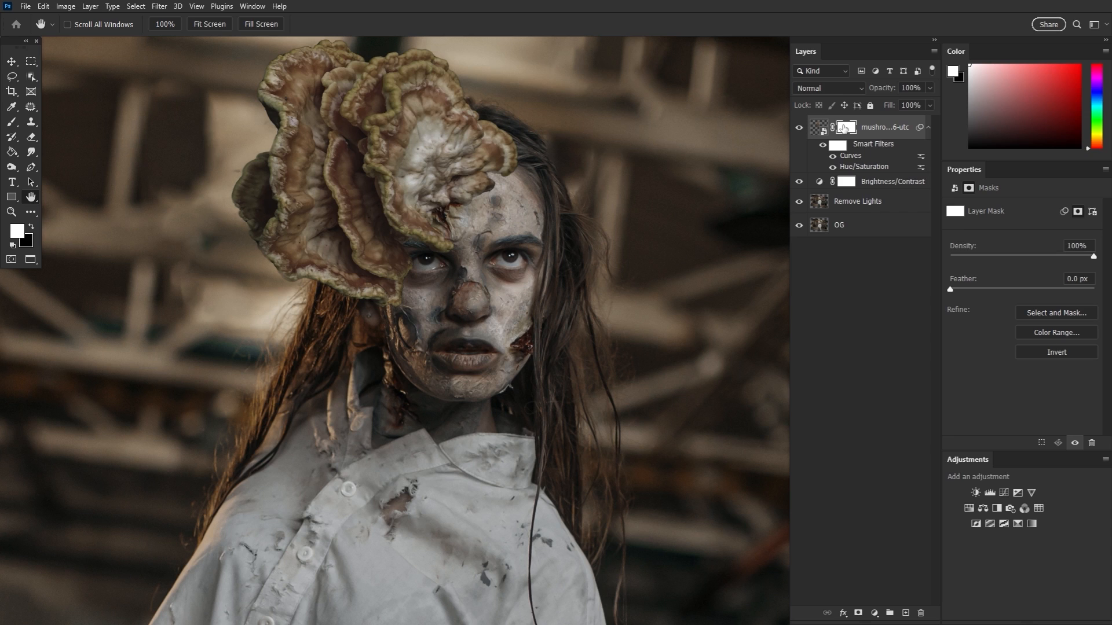
pyautogui.click(12, 123)
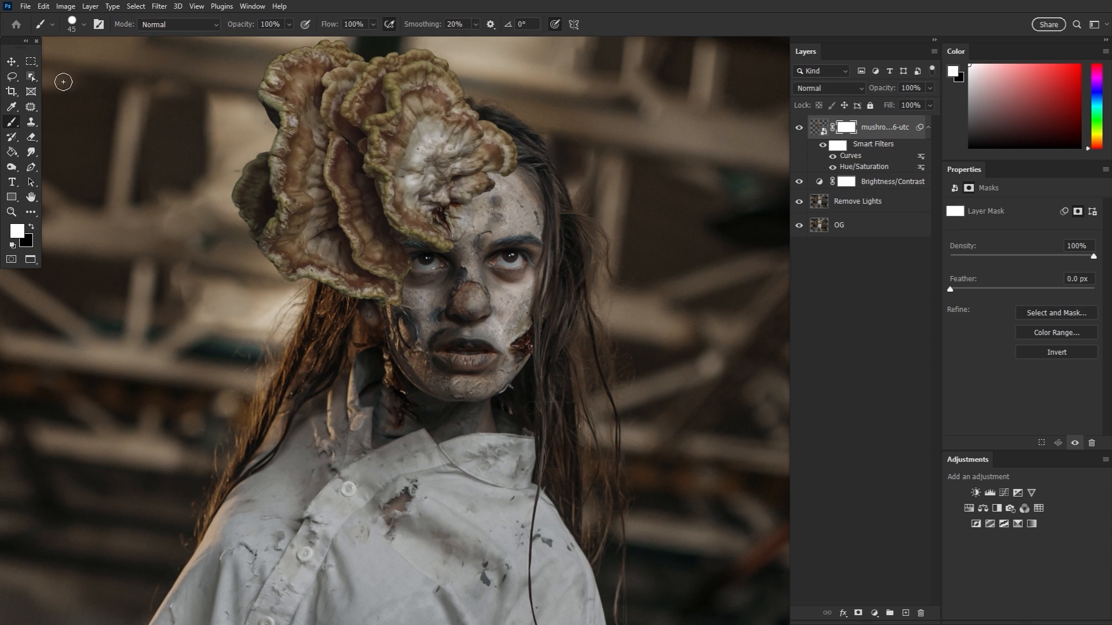
pyautogui.click(81, 25)
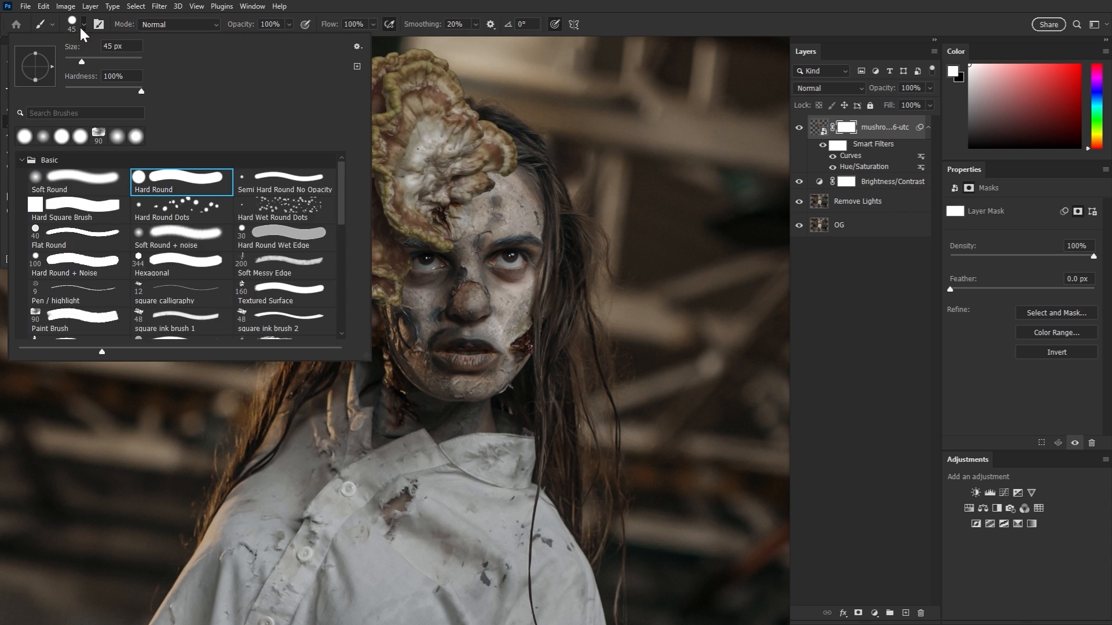
pyautogui.click(134, 89)
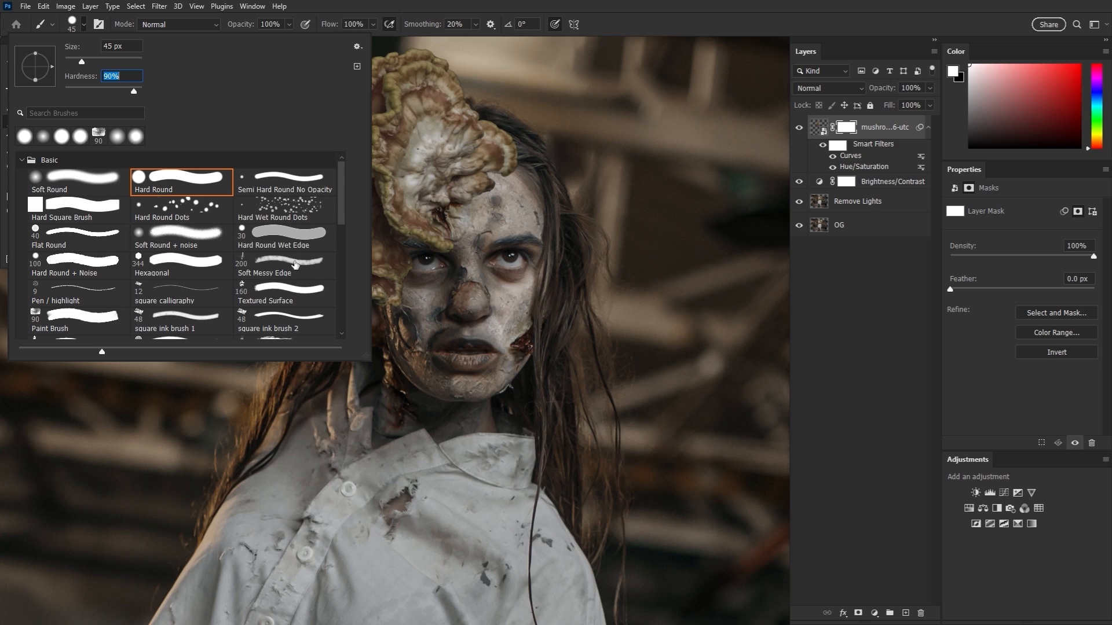
pyautogui.click(554, 292)
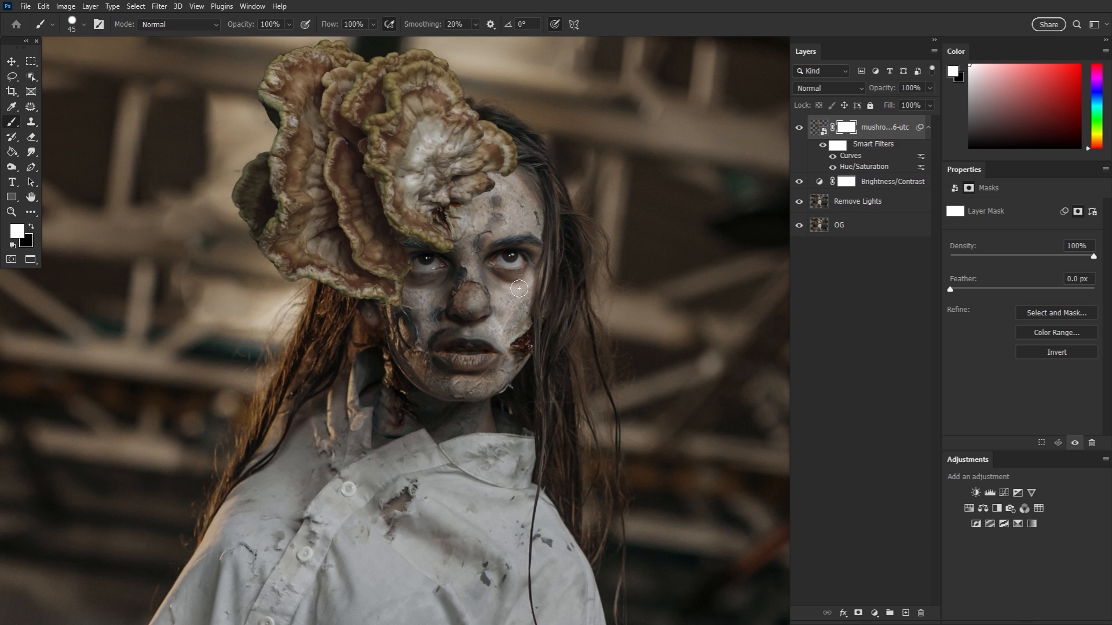
# Paint black on the mask to hide the small dark lobe behind the mushroom's outer edge
pyautogui.click(31, 227)
pyautogui.press('[')
pyautogui.press('[')
pyautogui.moveTo(261, 152)
pyautogui.mouseDown()
pyautogui.moveTo(236, 175)
pyautogui.moveTo(245, 228)
pyautogui.moveTo(256, 162)
pyautogui.moveTo(260, 227)
pyautogui.mouseUp()
pyautogui.click(83, 24)
pyautogui.click(84, 25)
pyautogui.press('[')
pyautogui.press('[')
pyautogui.press('[')
pyautogui.press('[')
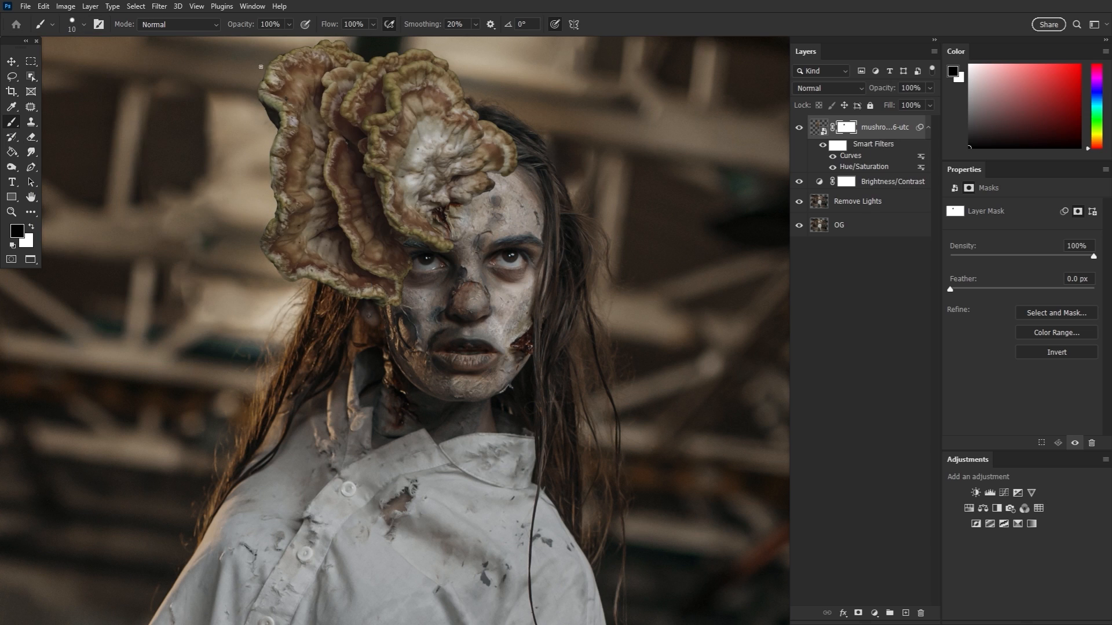
pyautogui.moveTo(260, 67); pyautogui.dragTo(225, 210)
pyautogui.press(']')
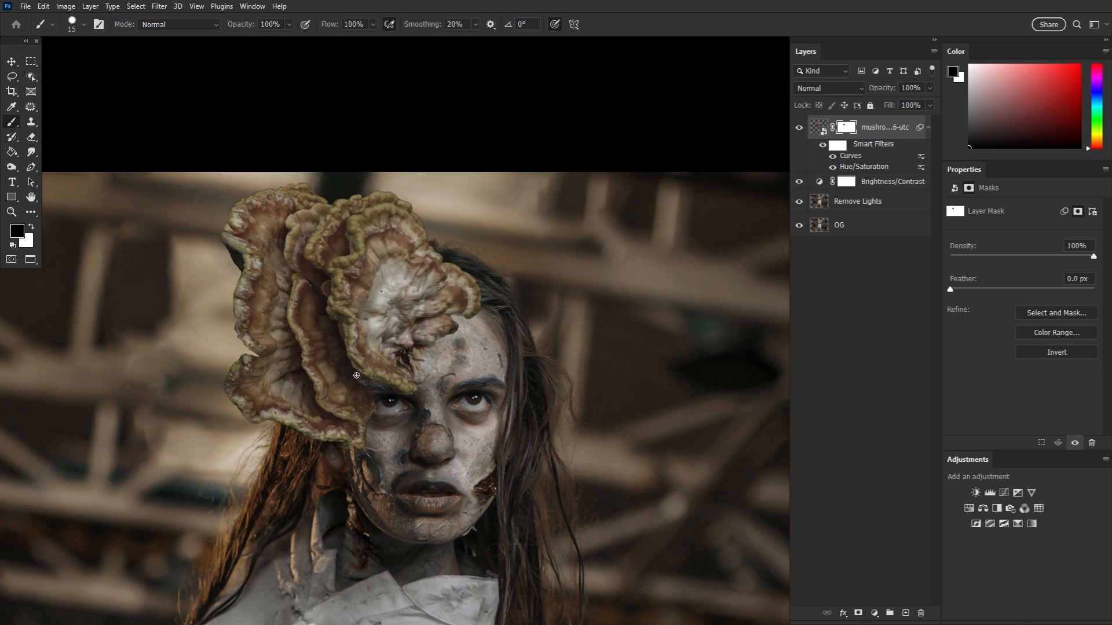
# Blend the mushroom's inner edge into the forehead by masking it with a soft 125 px brush
pyautogui.click(83, 24)
pyautogui.press(']')
pyautogui.press(']')
pyautogui.press(']')
pyautogui.press(']')
pyautogui.press(']')
pyautogui.press(']')
pyautogui.press(']')
pyautogui.press(']')
pyautogui.press(']')
pyautogui.press(']')
pyautogui.press(']')
pyautogui.moveTo(405, 355)
pyautogui.mouseDown()
pyautogui.moveTo(379, 334)
pyautogui.moveTo(392, 346)
pyautogui.moveTo(405, 317)
pyautogui.mouseUp()
pyautogui.moveTo(461, 344); pyautogui.dragTo(456, 317)
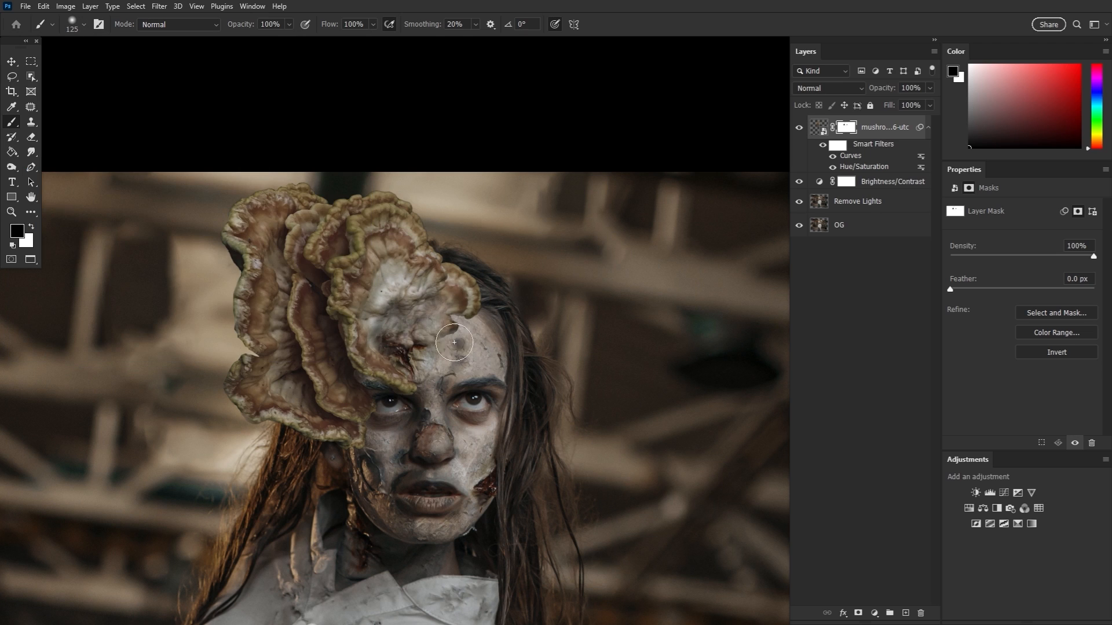
# Mask out the mushroom lobe extending over the hair and forehead with a much smaller brush
pyautogui.click(83, 24)
pyautogui.click(318, 184)
pyautogui.press('[')
pyautogui.press('[')
pyautogui.press('[')
pyautogui.press('[')
pyautogui.press('[')
pyautogui.press('[')
pyautogui.press('[')
pyautogui.press('[')
pyautogui.press('[')
pyautogui.press('[')
pyautogui.press('[')
pyautogui.moveTo(448, 260)
pyautogui.mouseDown()
pyautogui.moveTo(467, 313)
pyautogui.moveTo(450, 257)
pyautogui.moveTo(479, 297)
pyautogui.moveTo(466, 327)
pyautogui.moveTo(487, 334)
pyautogui.moveTo(453, 294)
pyautogui.moveTo(509, 314)
pyautogui.moveTo(464, 320)
pyautogui.mouseUp()
# Soften the mushroom's pale center into the forehead wound by masking with a soft 70 px brush
pyautogui.click(84, 24)
pyautogui.click(75, 182)
pyautogui.press(']')
pyautogui.press(']')
pyautogui.press(']')
pyautogui.press(']')
pyautogui.press(']')
pyautogui.press(']')
pyautogui.press(']')
pyautogui.press(']')
pyautogui.press(']')
pyautogui.moveTo(386, 321); pyautogui.dragTo(420, 358)
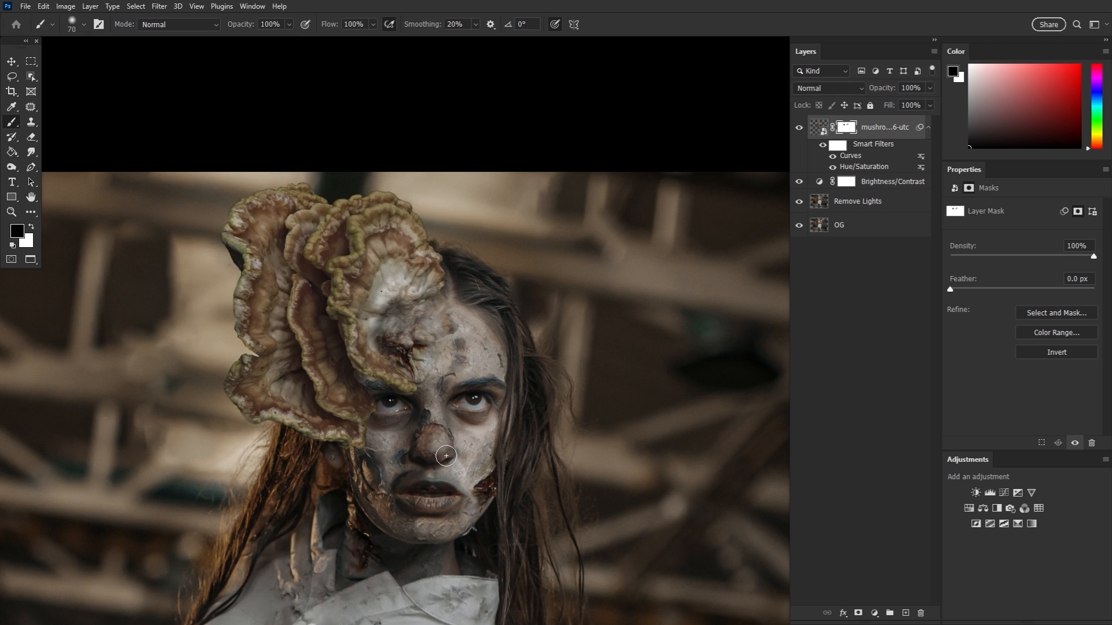
# Refine the mask along the mushroom's upper and outer edges with a 9 px Hard Round brush
pyautogui.click(84, 24)
pyautogui.click(178, 182)
pyautogui.press('[')
pyautogui.press('[')
pyautogui.press('[')
pyautogui.press('[')
pyautogui.press('[')
pyautogui.press('[')
pyautogui.press('[')
pyautogui.press('[')
pyautogui.press('[')
pyautogui.press('[')
pyautogui.press('[')
pyautogui.press('[')
# Duplicate the mushroom layer beneath the original and delete the copy's layer mask
pyautogui.moveTo(898, 132); pyautogui.dragTo(868, 191)
pyautogui.click(846, 186)
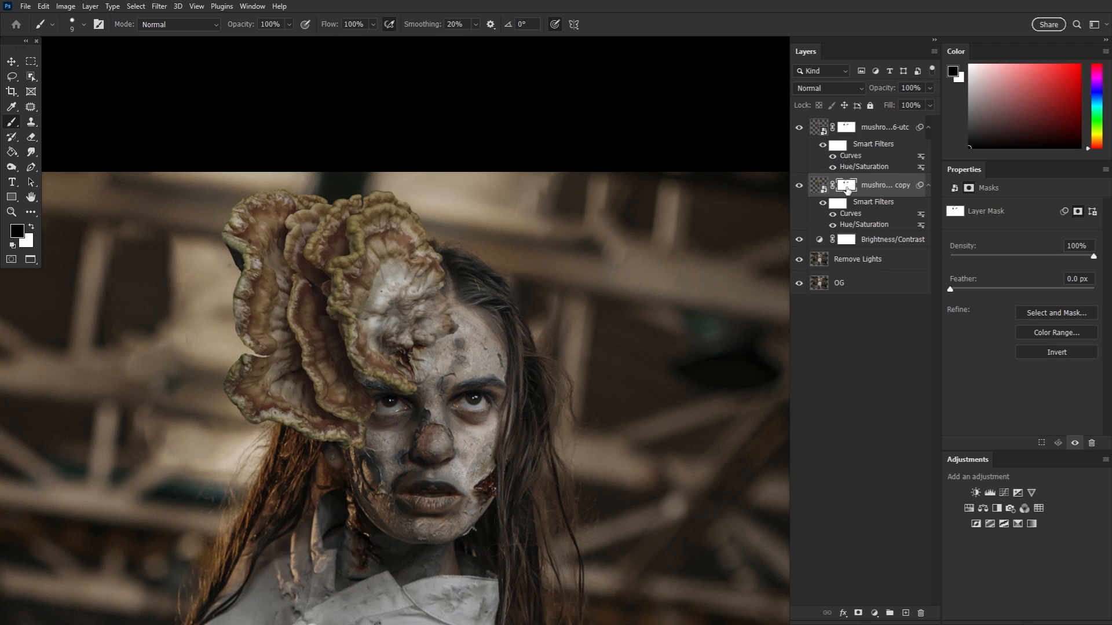
pyautogui.rightClick(848, 187)
pyautogui.click(889, 209)
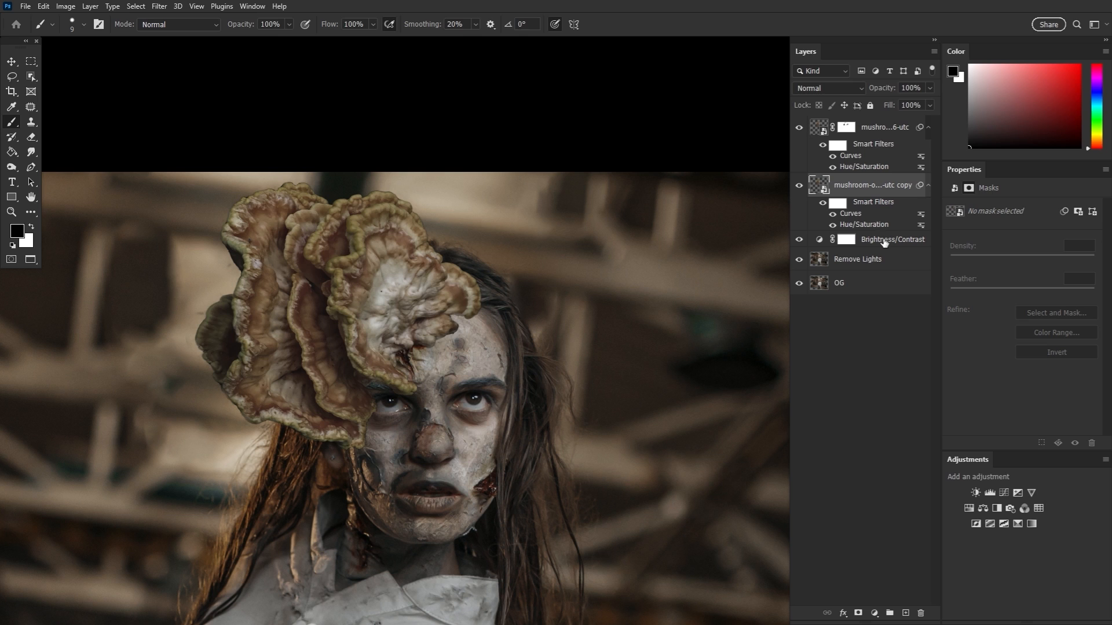
# Move the mushroom copy to the opposite side of the face, rotating and scaling it down to cover the other eye and cheek
pyautogui.click(16, 61)
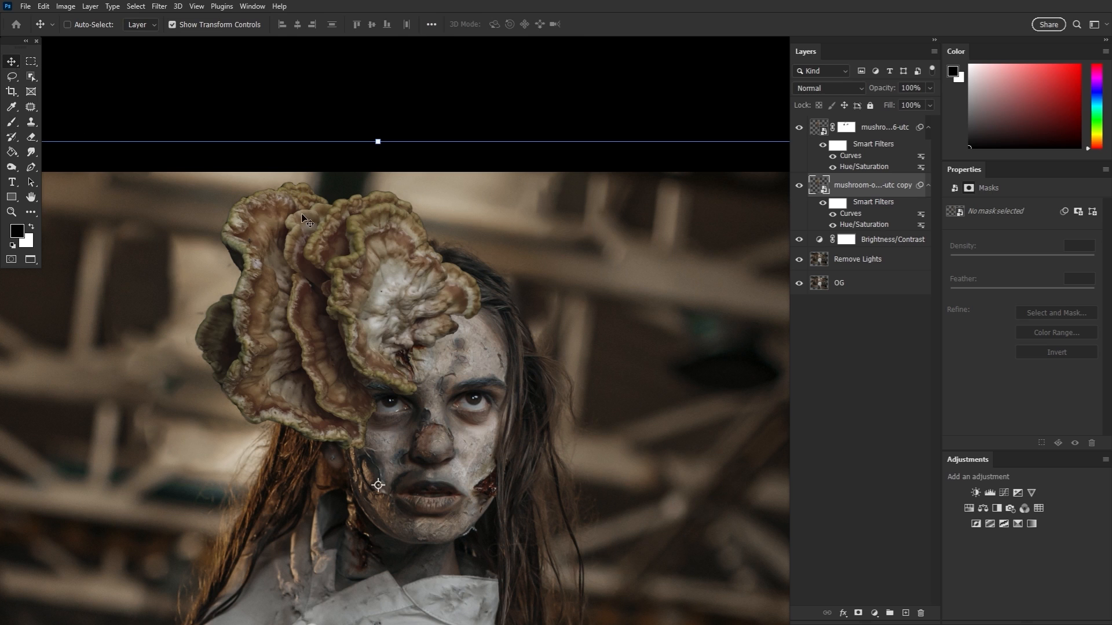
pyautogui.click(380, 148)
pyautogui.moveTo(400, 301); pyautogui.dragTo(625, 327)
pyautogui.moveTo(648, 225); pyautogui.dragTo(381, 295)
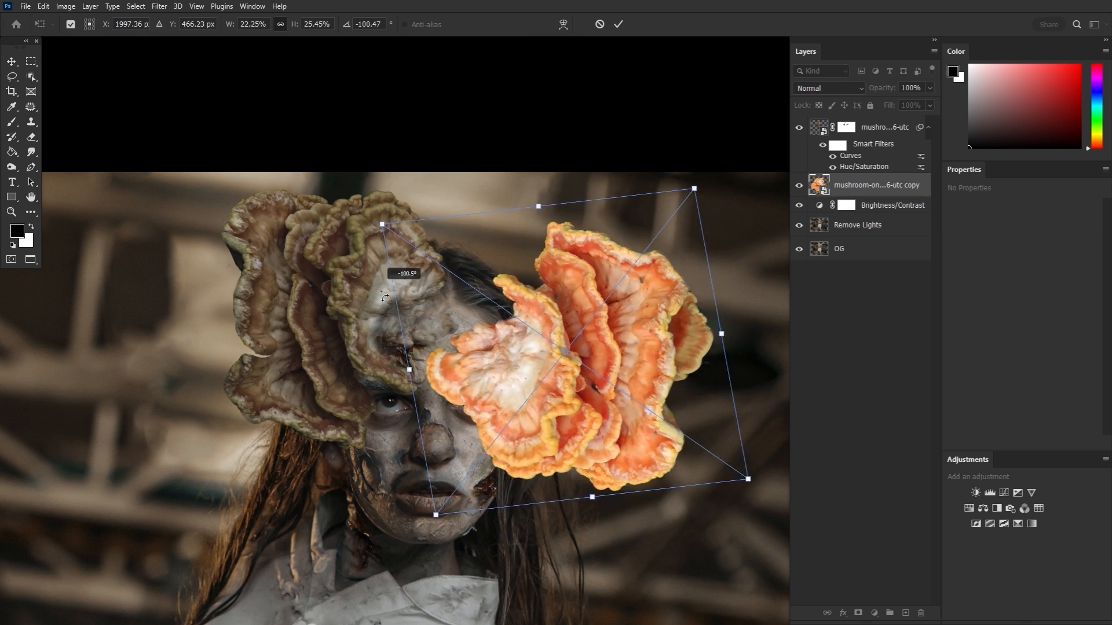
pyautogui.moveTo(550, 347); pyautogui.dragTo(506, 394)
pyautogui.moveTo(753, 360); pyautogui.dragTo(718, 443)
pyautogui.moveTo(710, 508); pyautogui.dragTo(643, 489)
pyautogui.moveTo(622, 366); pyautogui.dragTo(632, 477)
pyautogui.moveTo(558, 380); pyautogui.dragTo(584, 427)
pyautogui.moveTo(476, 525); pyautogui.dragTo(474, 522)
pyautogui.press('Return')
# Add a layer mask to the mushroom copy and fade its inner edge over the nose with a soft 70 px brush
pyautogui.click(858, 613)
pyautogui.click(12, 122)
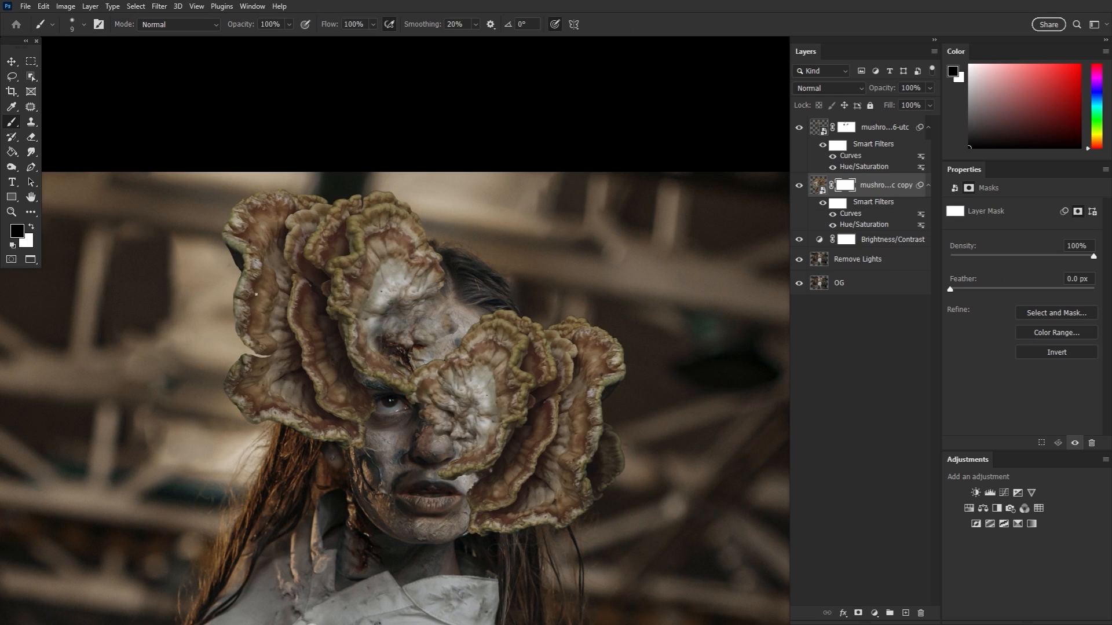
pyautogui.moveTo(420, 421); pyautogui.dragTo(457, 378)
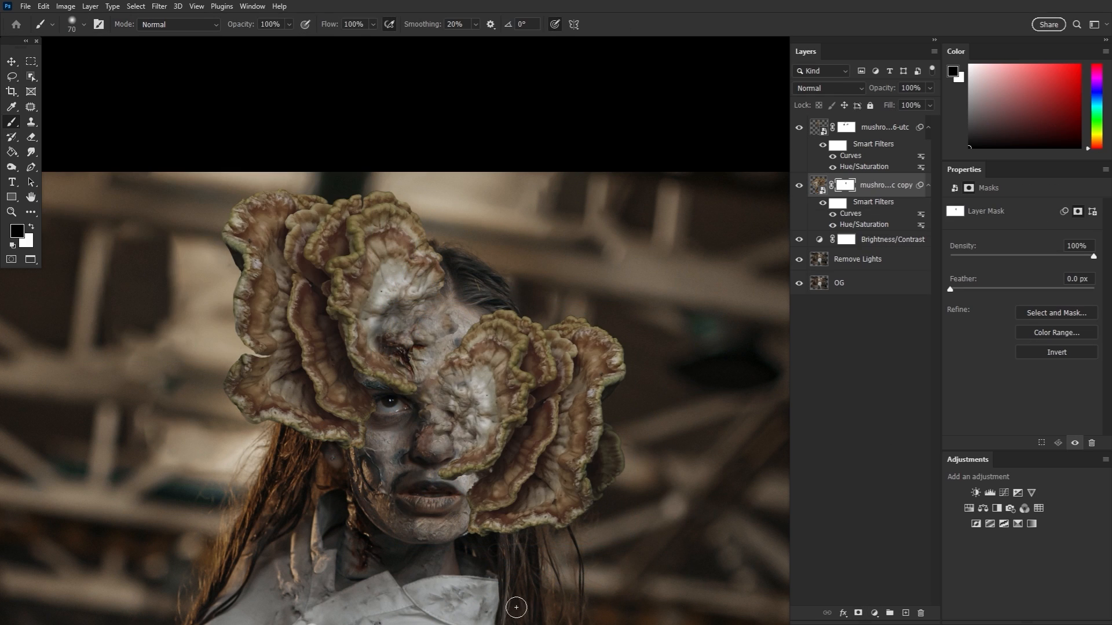
# Mask out the mushroom copy's outer lobes with a small hard brush, undoing the last unwanted strokes
pyautogui.click(83, 24)
pyautogui.press('[')
pyautogui.press('[')
pyautogui.press('[')
pyautogui.press('[')
pyautogui.press('[')
pyautogui.moveTo(557, 329)
pyautogui.mouseDown()
pyautogui.moveTo(580, 371)
pyautogui.moveTo(560, 518)
pyautogui.mouseUp()
pyautogui.press('[')
pyautogui.press('[')
pyautogui.press('[')
pyautogui.moveTo(574, 368)
pyautogui.mouseDown()
pyautogui.moveTo(540, 408)
pyautogui.moveTo(562, 471)
pyautogui.moveTo(546, 453)
pyautogui.moveTo(522, 492)
pyautogui.moveTo(526, 561)
pyautogui.mouseUp()
pyautogui.moveTo(524, 499); pyautogui.dragTo(495, 514)
pyautogui.hotkey('ctrl', 'z')
pyautogui.hotkey('ctrl', 'z')
pyautogui.hotkey('ctrl', 'z')
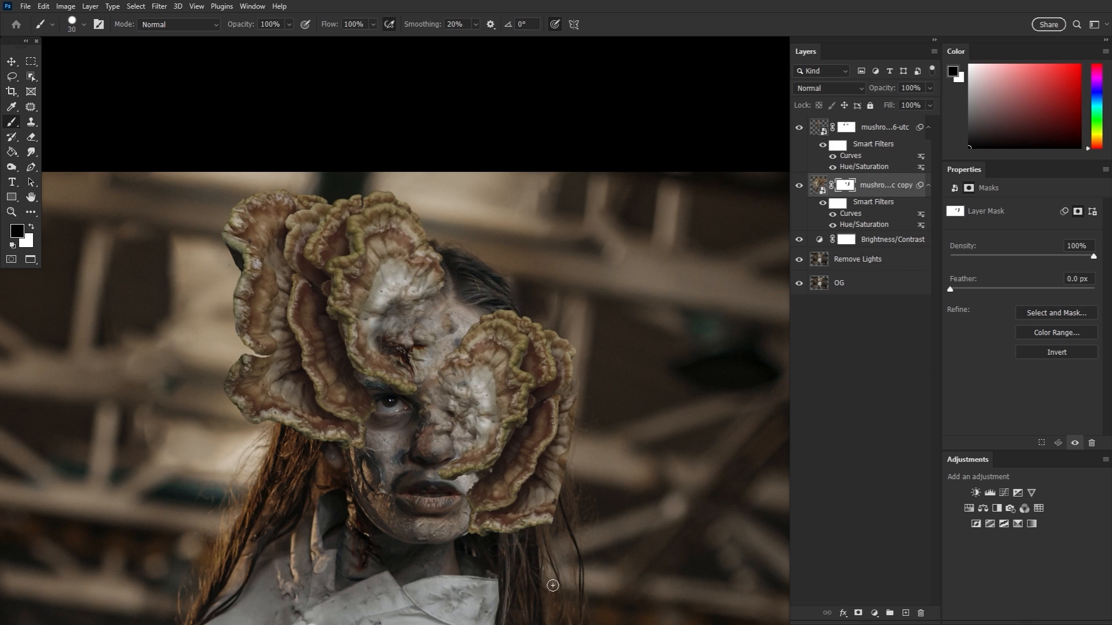
# Paint white on the copy's mask with a larger brush to restore the lower outer lobe
pyautogui.press('x')
pyautogui.press(']')
pyautogui.press(']')
pyautogui.press(']')
pyautogui.press(']')
pyautogui.press(']')
pyautogui.press(']')
pyautogui.press(']')
pyautogui.moveTo(592, 401)
pyautogui.mouseDown()
pyautogui.moveTo(565, 577)
pyautogui.moveTo(597, 469)
pyautogui.mouseUp()
# Clean up the mask edges of the mushroom copy with a small brush of about 10 px, alternating black and white
pyautogui.press('x')
pyautogui.press('[')
pyautogui.press('[')
pyautogui.press('[')
pyautogui.press('[')
pyautogui.press('[')
pyautogui.press('[')
pyautogui.press('[')
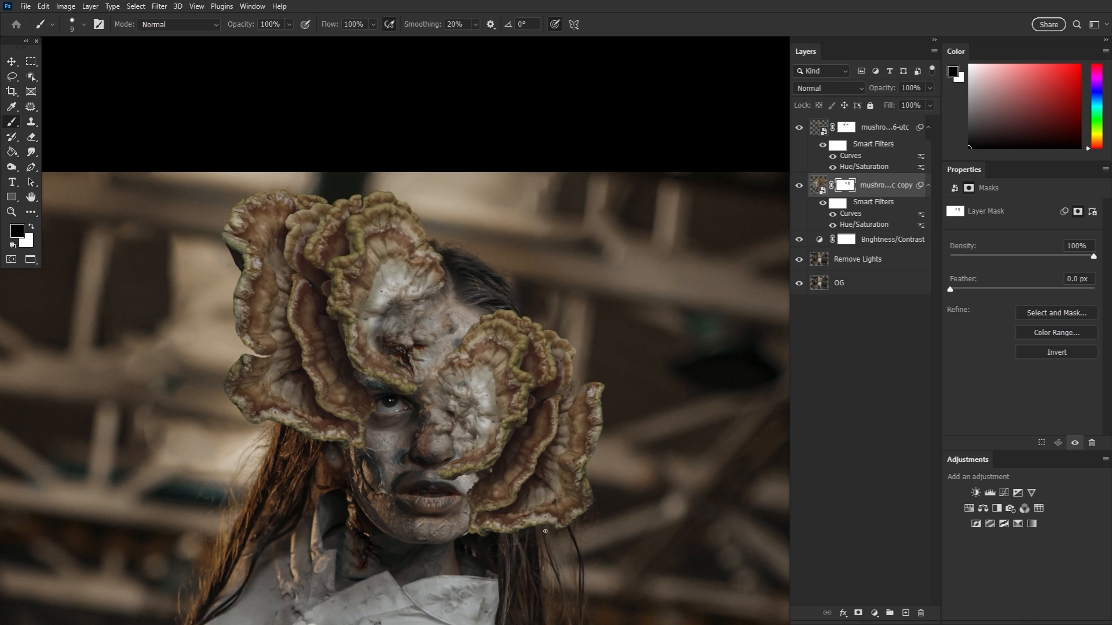
pyautogui.press(']')
pyautogui.press('x')
pyautogui.press('x')
pyautogui.press('x')
pyautogui.press('x')
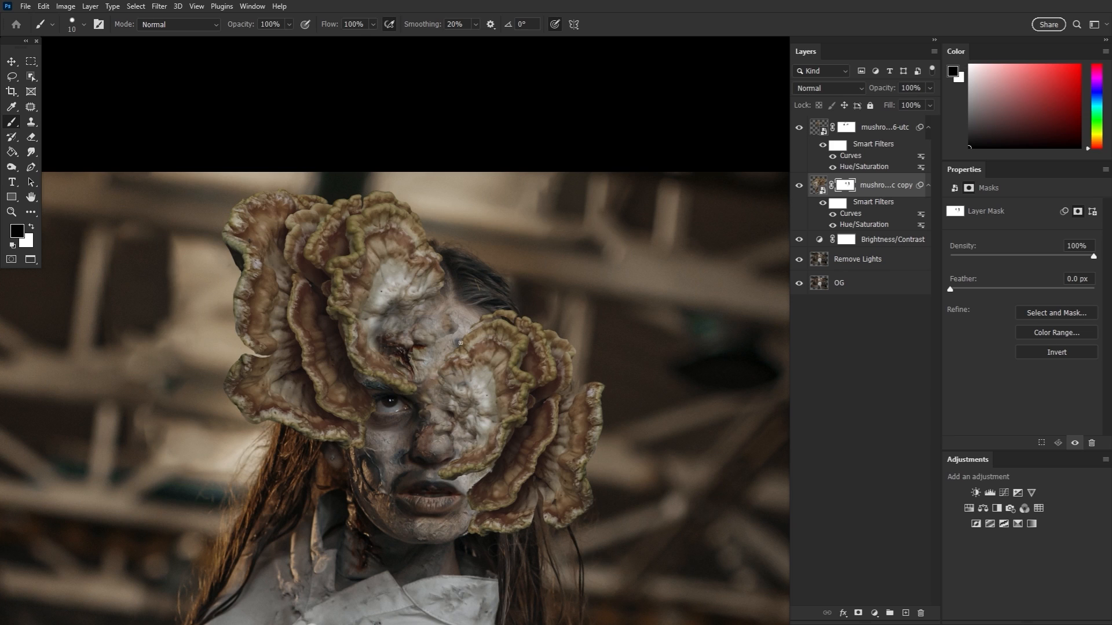
pyautogui.press('[')
pyautogui.press('[')
pyautogui.press('[')
# Rotate the mushroom copy on the cheek slightly clockwise and move it slightly down and outward
pyautogui.click(818, 183)
pyautogui.hotkey('ctrl', 't')
pyautogui.moveTo(651, 409); pyautogui.dragTo(649, 424)
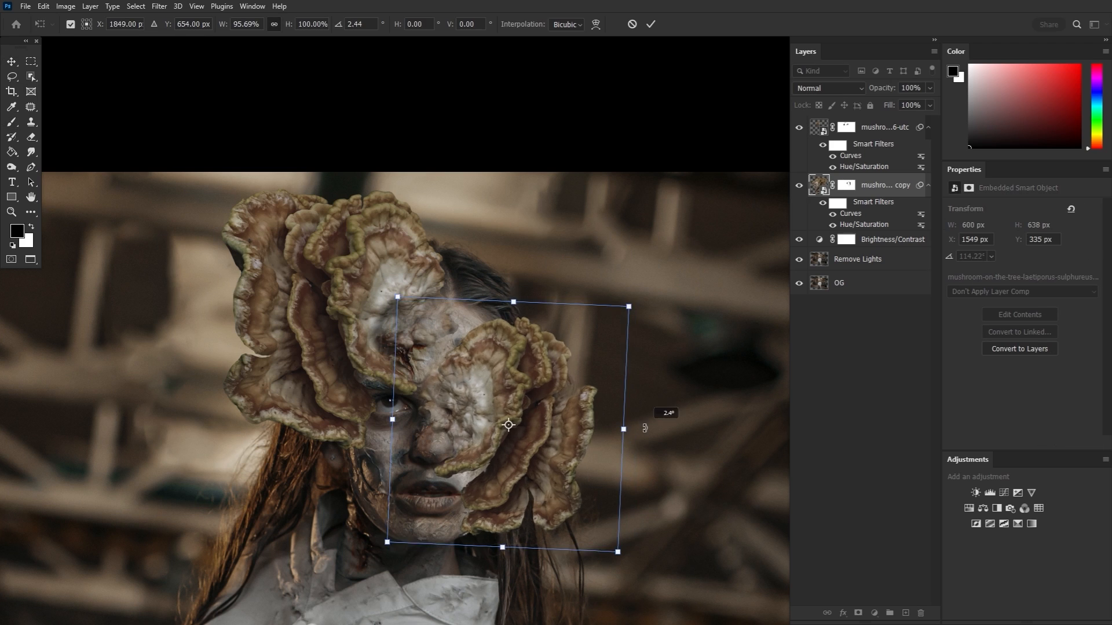
pyautogui.moveTo(585, 447); pyautogui.dragTo(589, 453)
pyautogui.press('Return')
# Target the mushroom copy's layer mask with the brush enlarged to 90 px to blend its edge beside the mouth
pyautogui.click(846, 186)
pyautogui.press(']')
pyautogui.press(']')
pyautogui.press(']')
pyautogui.press(']')
pyautogui.press(']')
pyautogui.press(']')
pyautogui.press(']')
pyautogui.press(']')
pyautogui.press(']')
pyautogui.press(']')
pyautogui.press(']')
pyautogui.press(']')
pyautogui.press(']')
pyautogui.press(']')
pyautogui.press(']')
pyautogui.press(']')
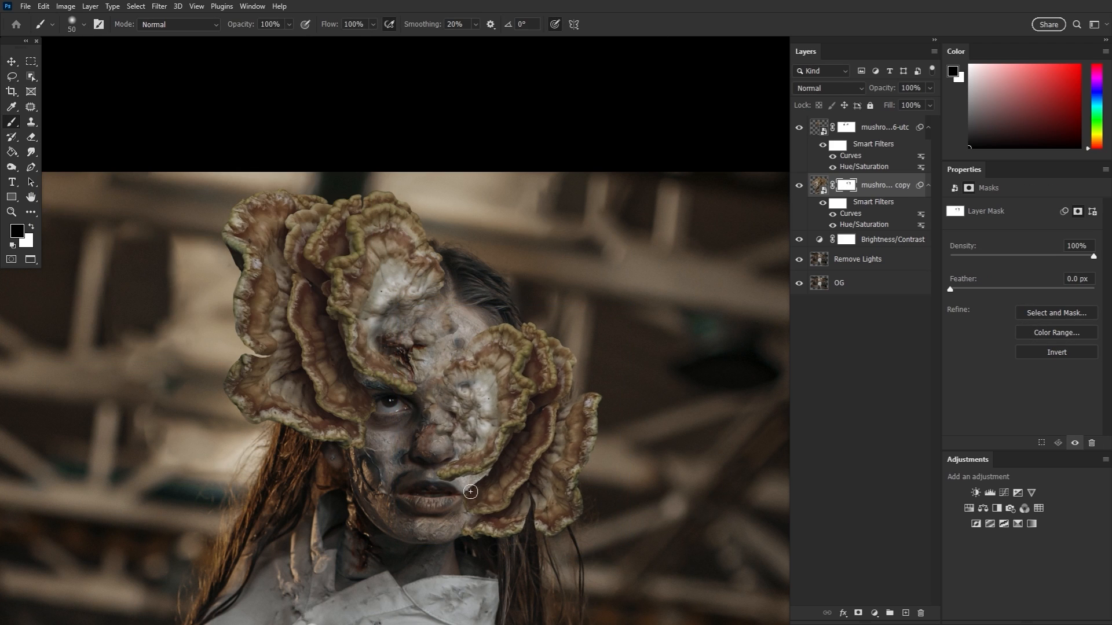
pyautogui.press('x')
pyautogui.press('x')
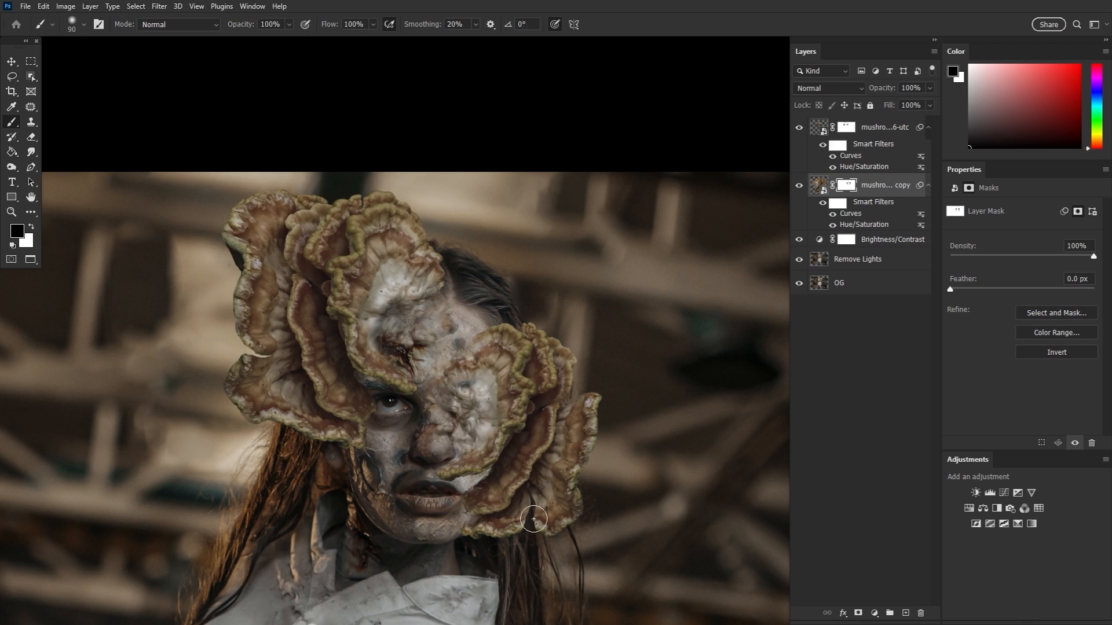
# Duplicate the masked mushroom copy, place the duplicate beneath it over the forehead, and scale it to about 75% with a 10° rotation
pyautogui.hotkey('ctrl', 'j')
pyautogui.hotkey('ctrl', 't')
pyautogui.moveTo(545, 295); pyautogui.dragTo(413, 329)
pyautogui.moveTo(543, 270)
pyautogui.mouseDown()
pyautogui.moveTo(557, 116)
pyautogui.moveTo(672, 268)
pyautogui.mouseUp()
pyautogui.press('Return')
pyautogui.click(858, 613)
pyautogui.press('b')
pyautogui.moveTo(556, 324); pyautogui.dragTo(648, 353)
pyautogui.press('v')
pyautogui.moveTo(696, 301); pyautogui.dragTo(543, 317)
pyautogui.hotkey('ctrl', 't')
pyautogui.moveTo(581, 470); pyautogui.dragTo(534, 400)
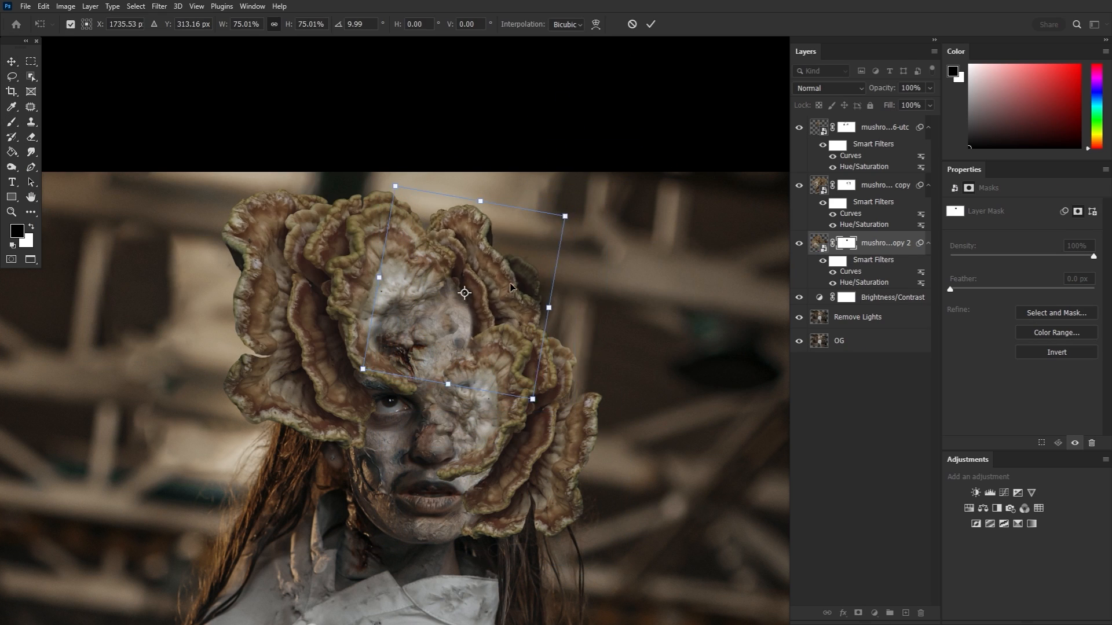
# Reposition and rotate mushroom copy 2 to fill the gap above the cheek growth, and delete its layer mask
pyautogui.moveTo(535, 361); pyautogui.dragTo(547, 382)
pyautogui.moveTo(564, 331); pyautogui.dragTo(537, 298)
pyautogui.moveTo(419, 182)
pyautogui.mouseDown()
pyautogui.moveTo(382, 208)
pyautogui.moveTo(506, 182)
pyautogui.moveTo(412, 189)
pyautogui.mouseUp()
pyautogui.moveTo(492, 278); pyautogui.dragTo(534, 270)
pyautogui.moveTo(568, 188); pyautogui.dragTo(590, 201)
pyautogui.moveTo(556, 233)
pyautogui.mouseDown()
pyautogui.moveTo(541, 253)
pyautogui.moveTo(515, 259)
pyautogui.mouseUp()
pyautogui.press('Return')
pyautogui.press('Delete')
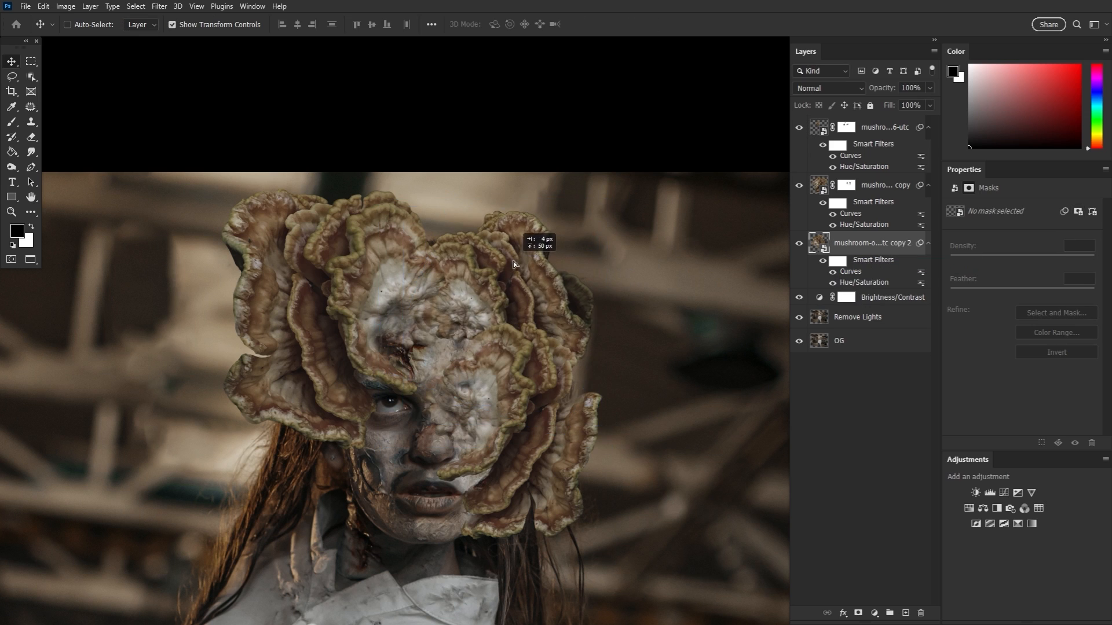
# Add a new layer mask to mushroom copy 2 and mask out its inner forehead area and outer lobes
pyautogui.click(858, 613)
pyautogui.press('b')
pyautogui.moveTo(429, 298); pyautogui.dragTo(462, 324)
pyautogui.moveTo(490, 223)
pyautogui.mouseDown()
pyautogui.moveTo(524, 269)
pyautogui.moveTo(565, 353)
pyautogui.moveTo(568, 238)
pyautogui.moveTo(556, 324)
pyautogui.mouseUp()
pyautogui.press('[')
pyautogui.press('[')
pyautogui.press('[')
pyautogui.press('[')
pyautogui.press('[')
# Paint white with a larger brush on copy 2's mask to restore part of its inner area over the forehead
pyautogui.press('x')
pyautogui.press(']')
pyautogui.press(']')
pyautogui.press(']')
pyautogui.press(']')
pyautogui.press(']')
pyautogui.press(']')
pyautogui.press(']')
pyautogui.press(']')
pyautogui.press(']')
pyautogui.press(']')
pyautogui.moveTo(459, 292)
pyautogui.mouseDown()
pyautogui.moveTo(467, 322)
pyautogui.moveTo(486, 301)
pyautogui.mouseUp()
pyautogui.press('x')
# Widen mushroom copy 2 to about 107%, reduce its height slightly, and rotate it slightly counterclockwise beside the upper growth
pyautogui.click(819, 243)
pyautogui.press('v')
pyautogui.moveTo(603, 303); pyautogui.dragTo(615, 302)
pyautogui.moveTo(524, 268); pyautogui.dragTo(520, 260)
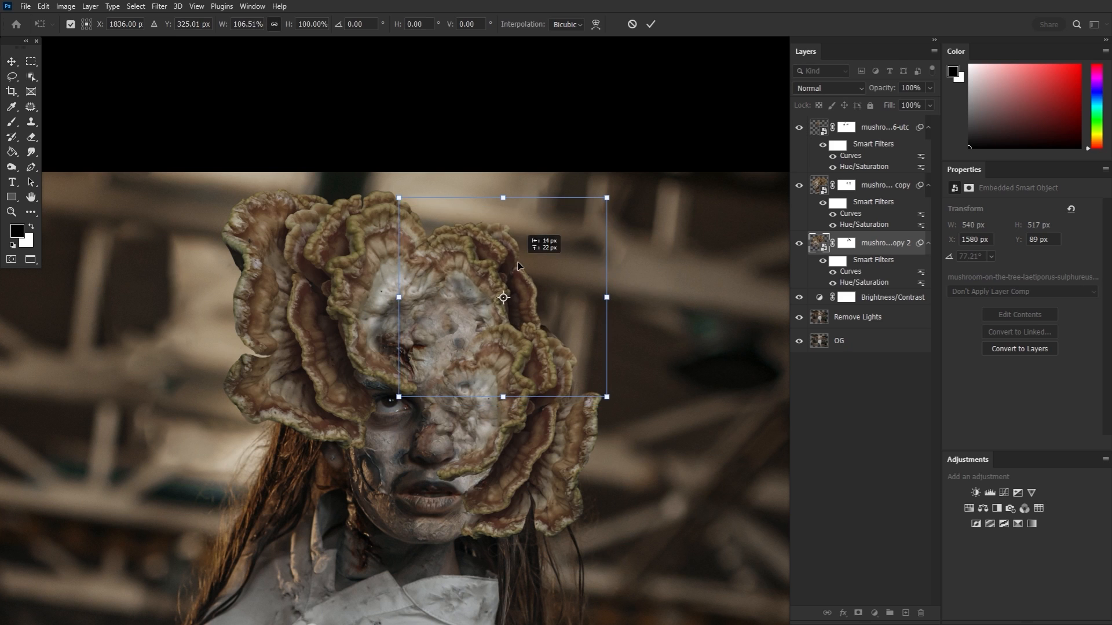
pyautogui.moveTo(503, 198); pyautogui.dragTo(503, 211)
pyautogui.moveTo(622, 232); pyautogui.dragTo(613, 218)
pyautogui.press('Return')
# Check mushroom copy 2 by toggling its visibility and nudge it slightly downward
pyautogui.click(846, 243)
pyautogui.press('b')
pyautogui.click(801, 244)
pyautogui.click(800, 244)
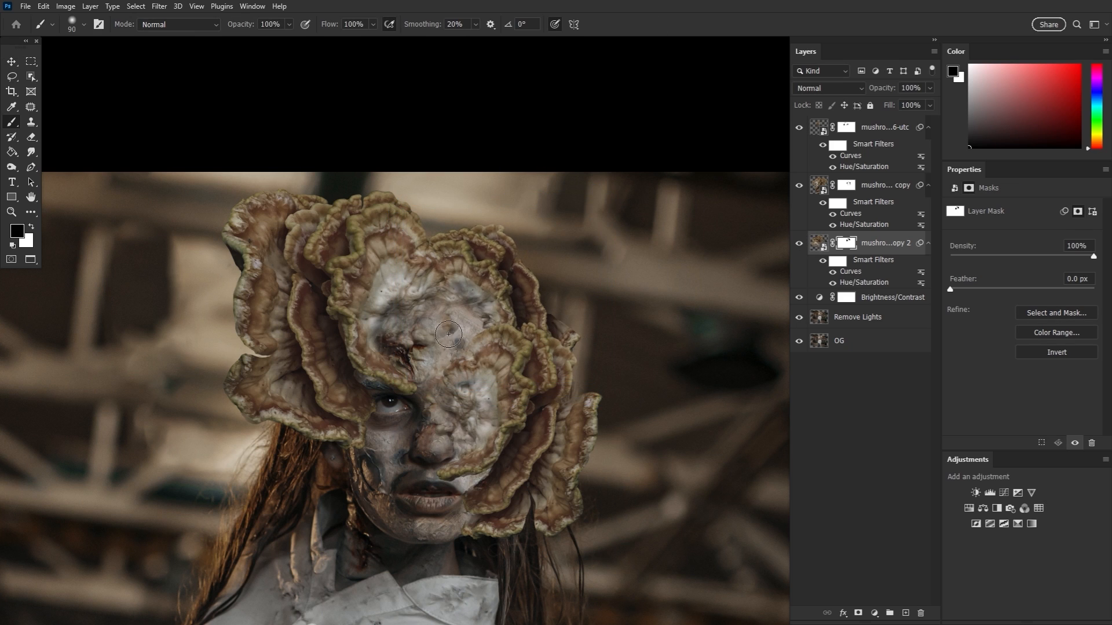
pyautogui.press('v')
pyautogui.moveTo(509, 271); pyautogui.dragTo(507, 274)
# Return to mushroom copy 2's mask and reduce the brush to 40 px for edge cleanup
pyautogui.press('b')
pyautogui.click(846, 127)
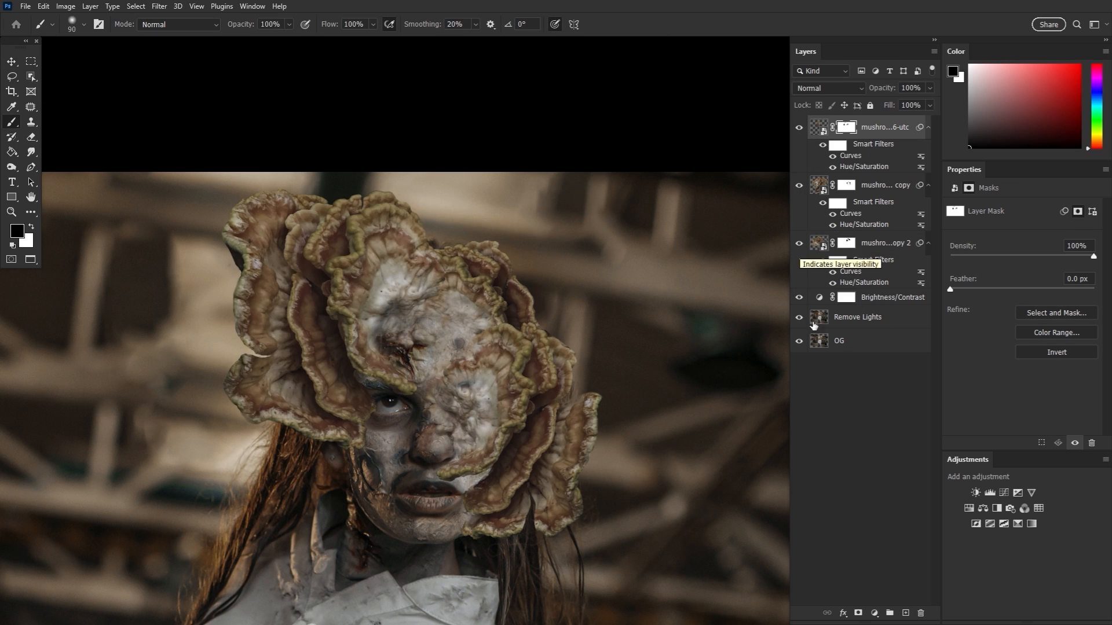
pyautogui.click(846, 243)
pyautogui.press('[')
pyautogui.press('[')
pyautogui.press('[')
pyautogui.press('[')
pyautogui.press('[')
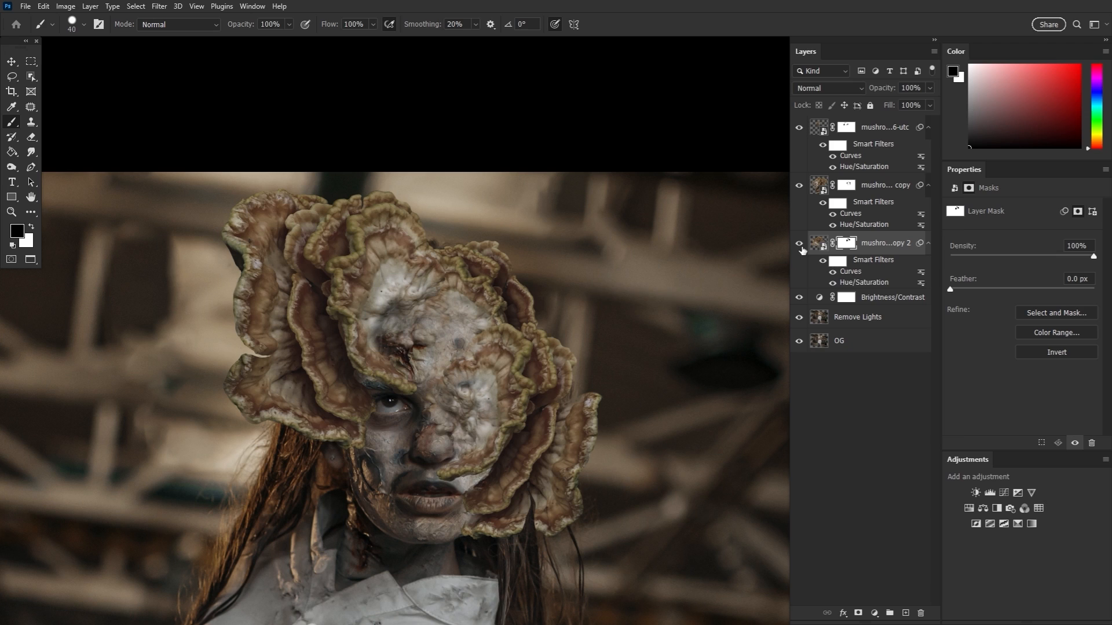
# Duplicate mushroom copy 2 directly beneath itself and delete the duplicate's layer mask
pyautogui.moveTo(896, 249); pyautogui.dragTo(872, 298)
pyautogui.rightClick(847, 303)
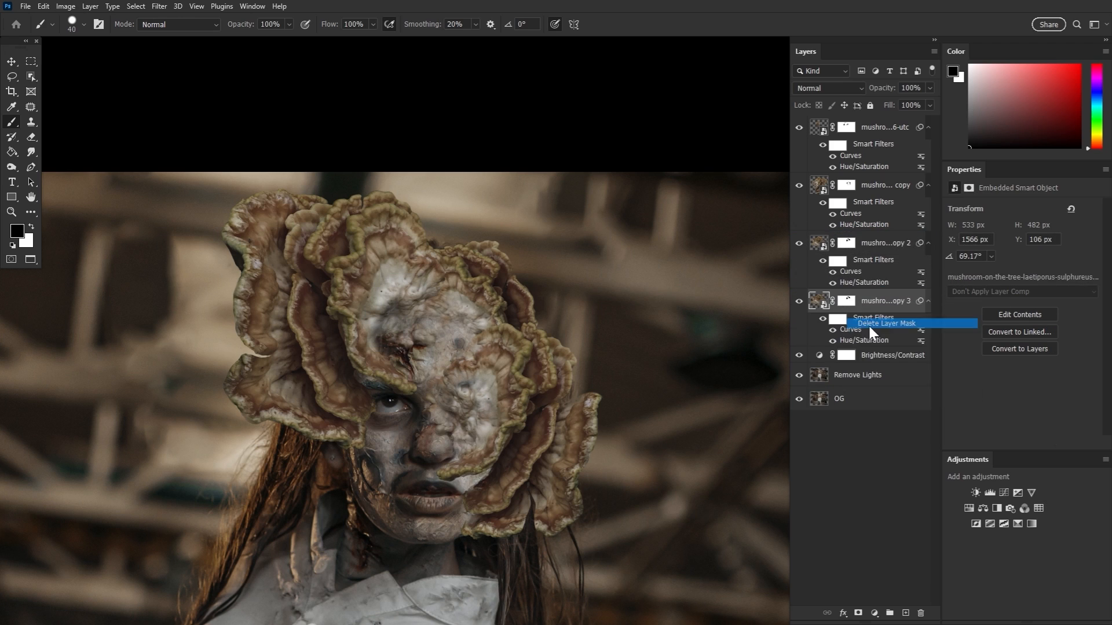
pyautogui.click(868, 323)
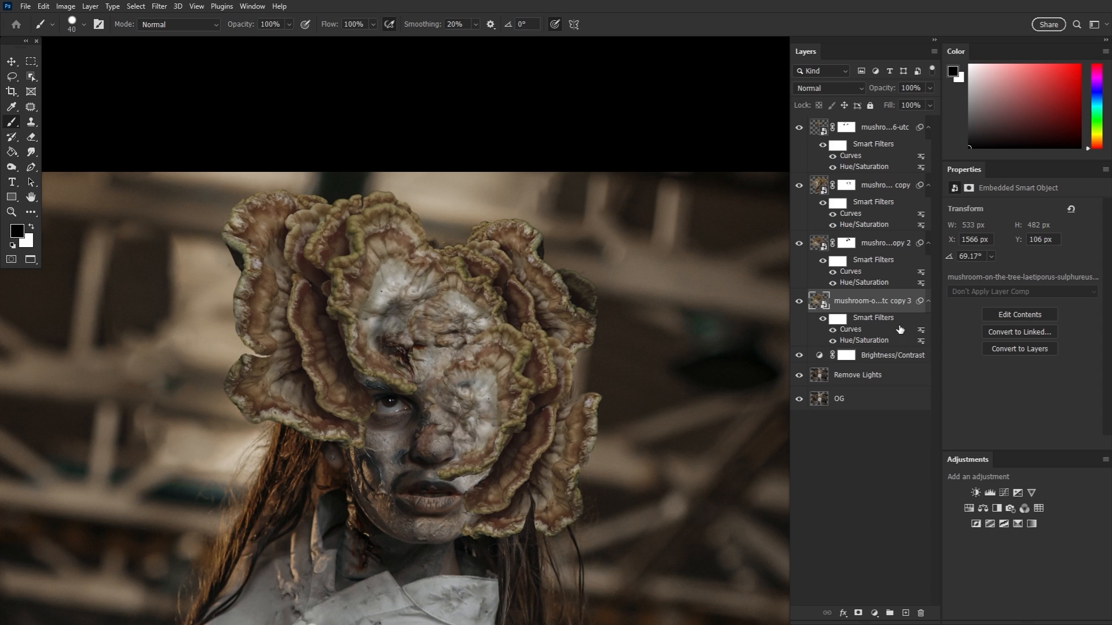
# Enlarge and rotate mushroom copy 3 over the lower face, and set its blend mode to Overlay
pyautogui.press('v')
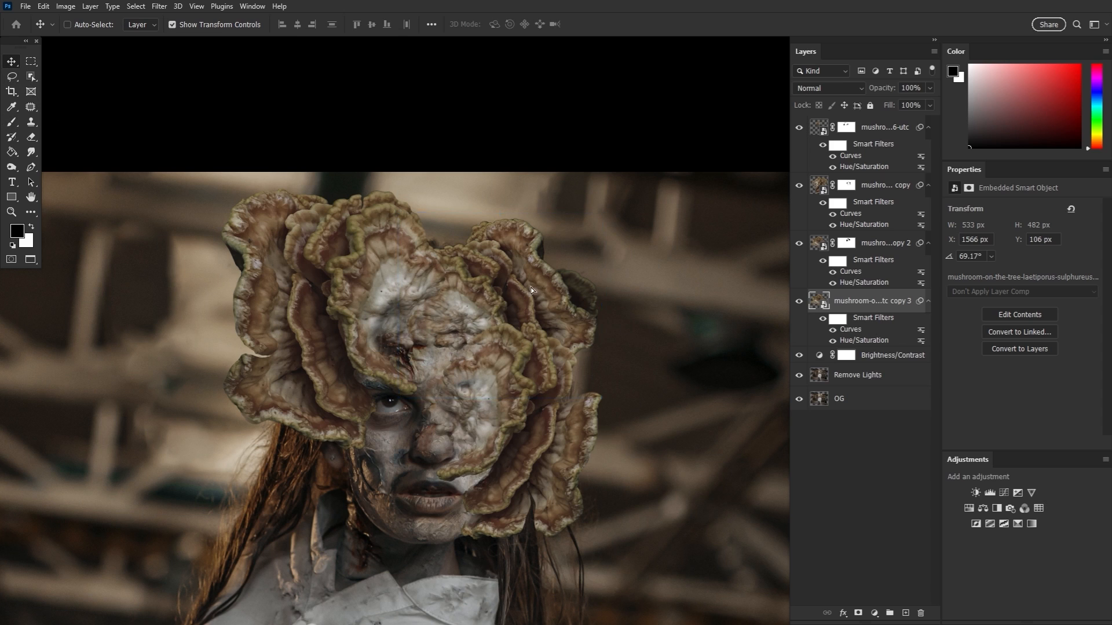
pyautogui.moveTo(530, 287)
pyautogui.mouseDown()
pyautogui.moveTo(452, 429)
pyautogui.moveTo(454, 447)
pyautogui.mouseUp()
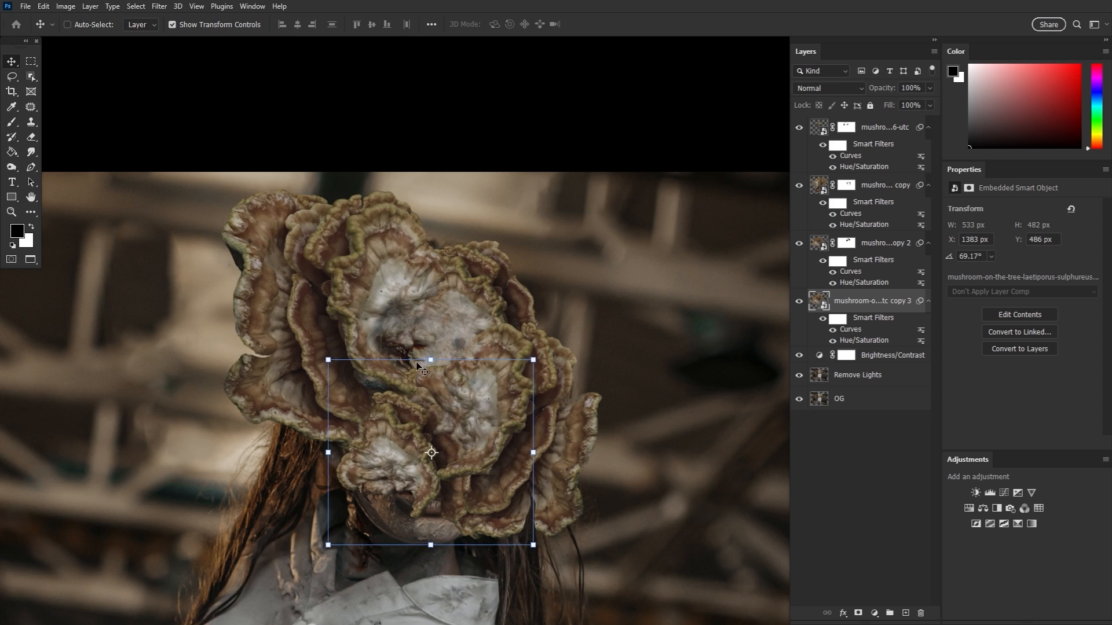
pyautogui.moveTo(329, 360); pyautogui.dragTo(223, 374)
pyautogui.moveTo(446, 420); pyautogui.dragTo(468, 444)
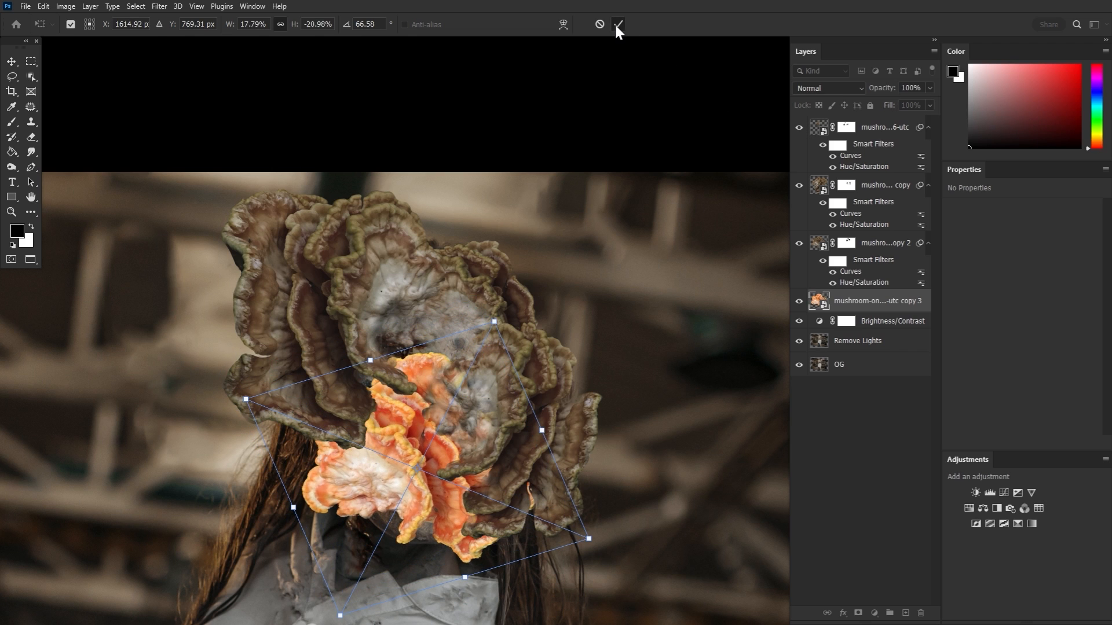
pyautogui.click(619, 25)
pyautogui.click(840, 88)
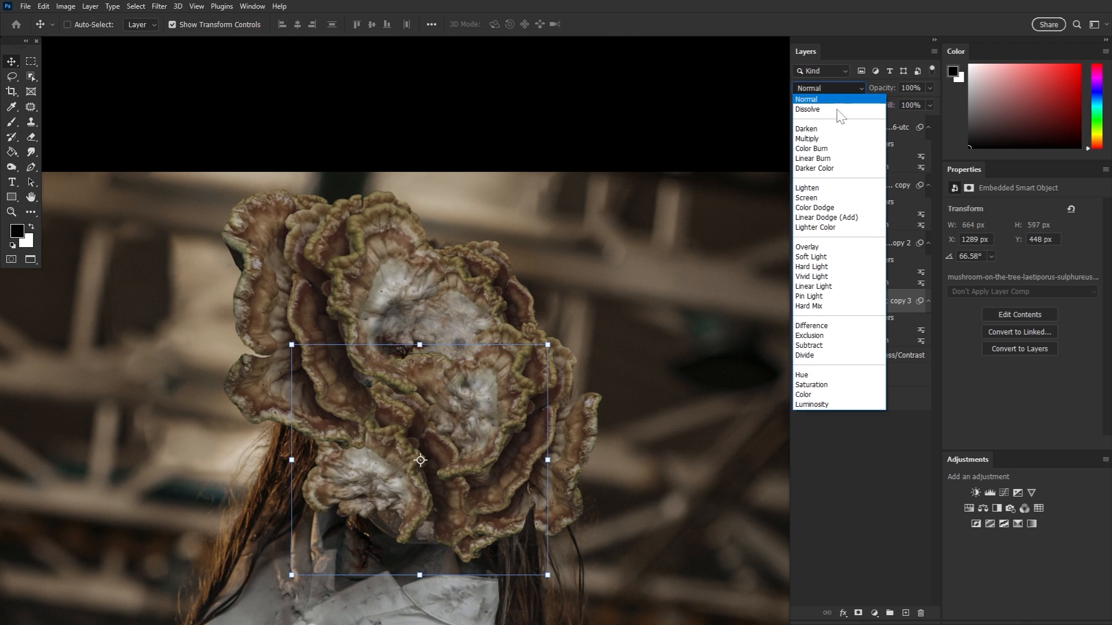
pyautogui.click(811, 248)
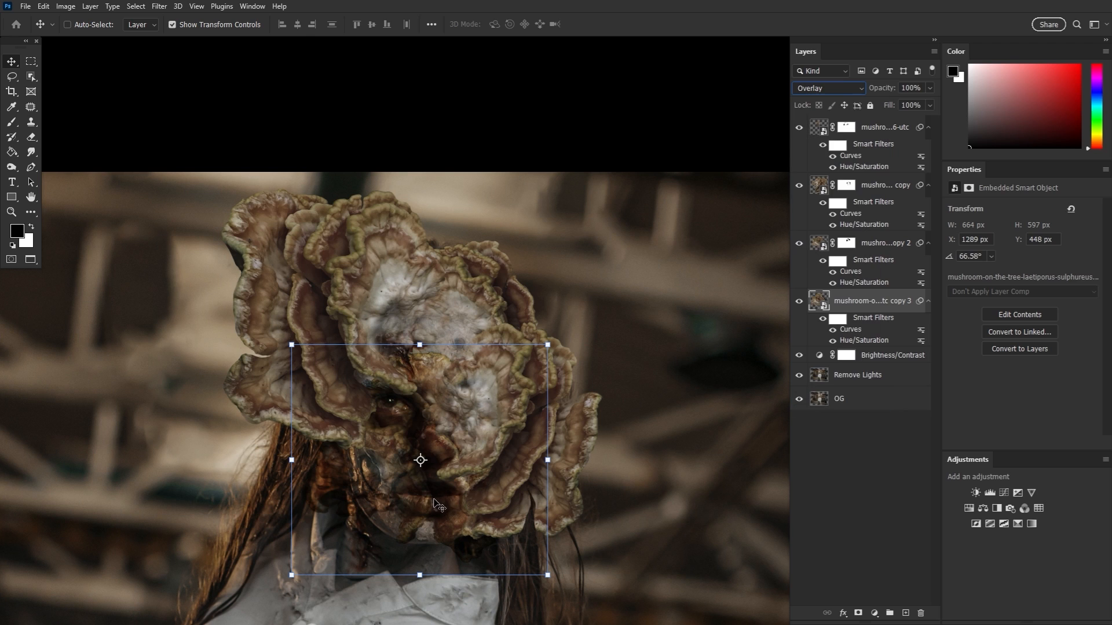
# Rotate mushroom copy 3 to about -49° and stretch it vertically to cover the face, neck and collar
pyautogui.moveTo(462, 331); pyautogui.dragTo(258, 426)
pyautogui.click(617, 25)
pyautogui.moveTo(443, 465); pyautogui.dragTo(453, 441)
pyautogui.scroll(-2, 453, 440)
pyautogui.hotkey('ctrl', 't')
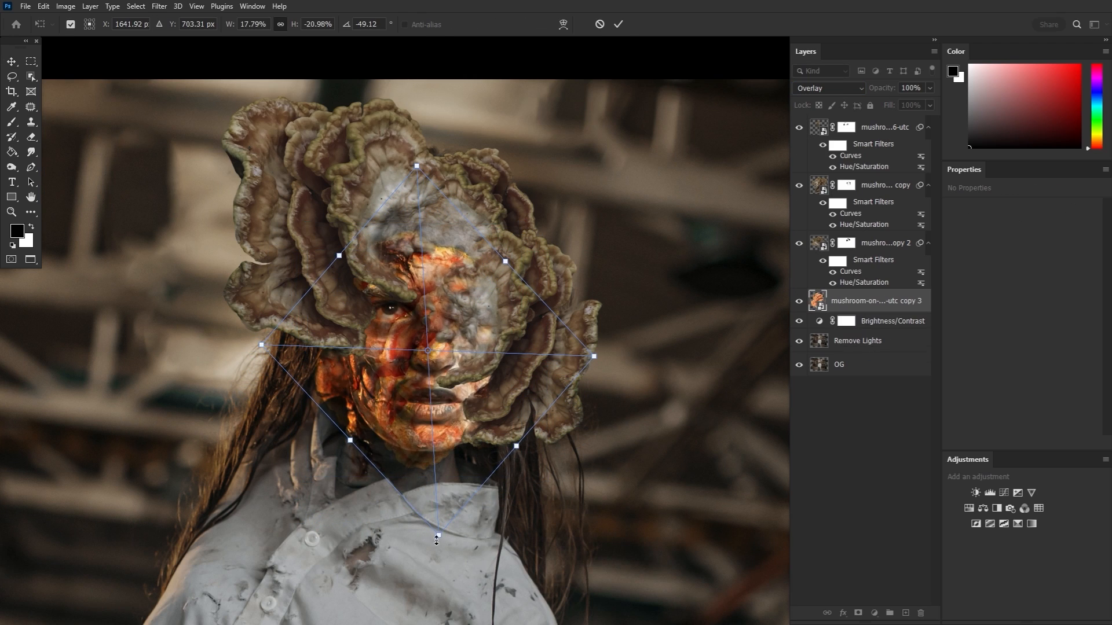
pyautogui.moveTo(442, 532); pyautogui.dragTo(445, 606)
pyautogui.moveTo(415, 162); pyautogui.dragTo(412, 124)
pyautogui.moveTo(447, 243); pyautogui.dragTo(453, 220)
pyautogui.click(618, 24)
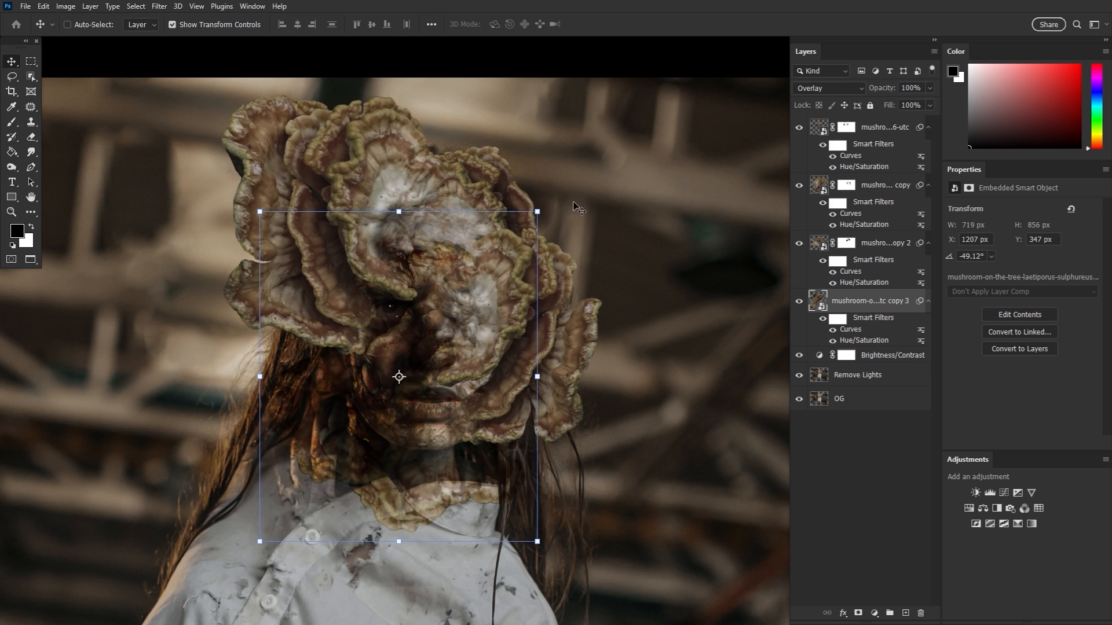
# Lower mushroom copy 3's opacity to 51%, then enlarge and reposition it as texture over the face and neck
pyautogui.moveTo(891, 88); pyautogui.dragTo(860, 96)
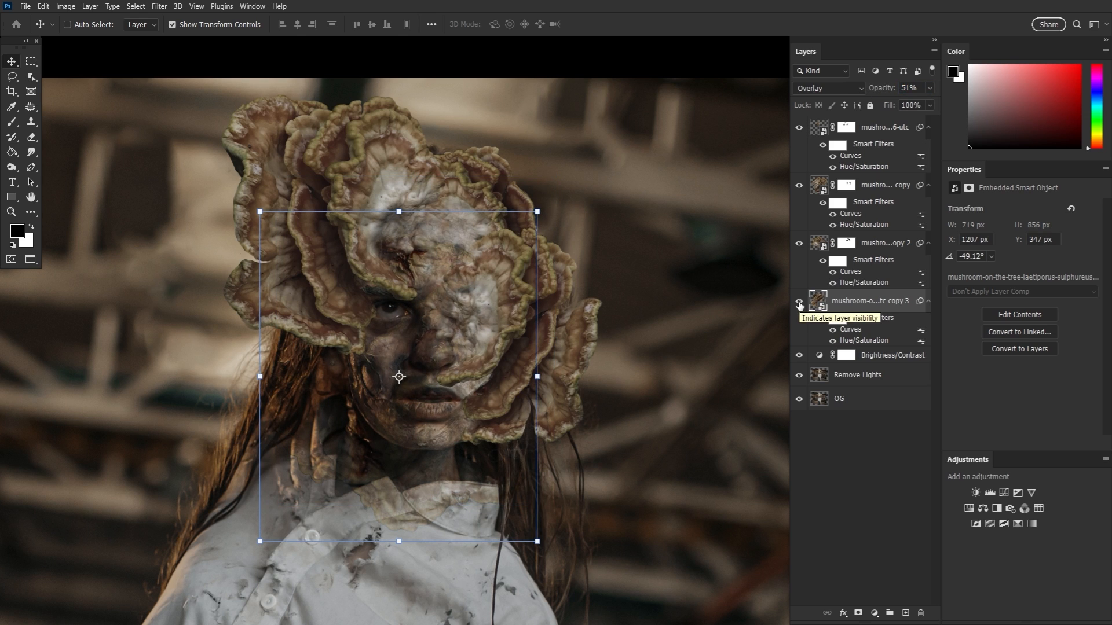
pyautogui.moveTo(490, 418); pyautogui.dragTo(496, 382)
pyautogui.moveTo(544, 507); pyautogui.dragTo(579, 541)
pyautogui.moveTo(512, 453); pyautogui.dragTo(488, 443)
pyautogui.press('Return')
pyautogui.moveTo(483, 347); pyautogui.dragTo(487, 354)
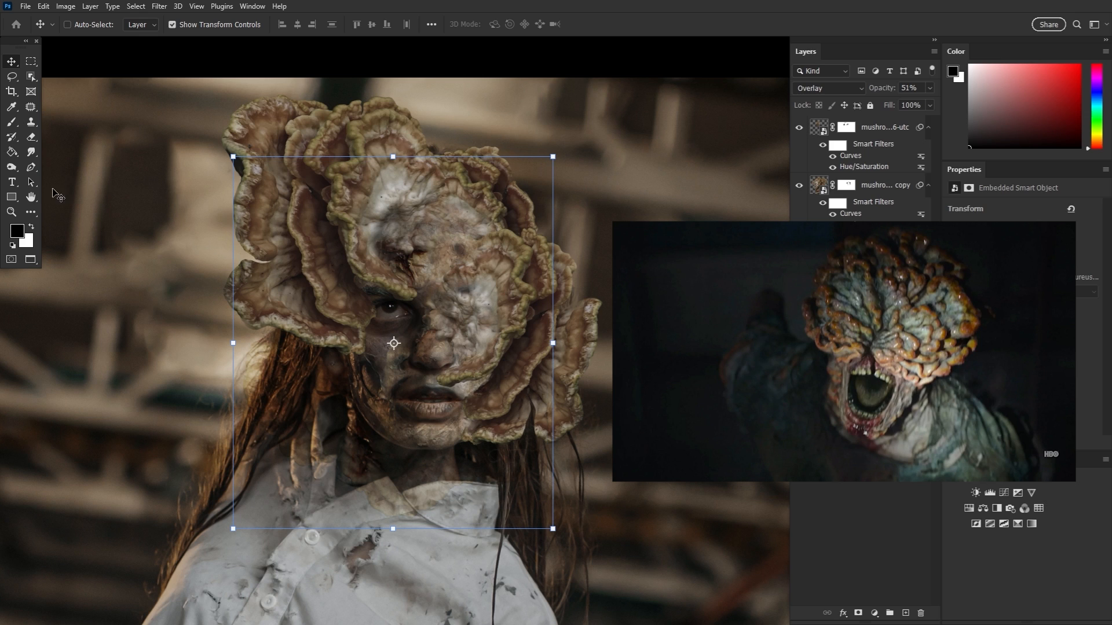
# Warp the zombie mouth cutout by bending its top edge inward and stretching its upper right corner up and outward
pyautogui.click(30, 197)
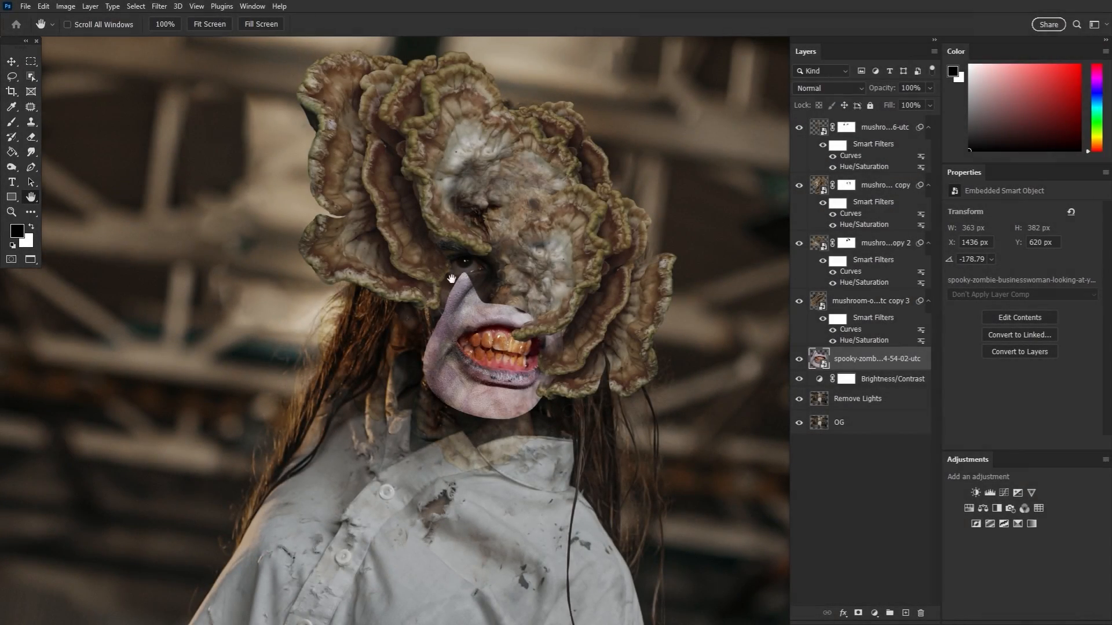
pyautogui.click(800, 359)
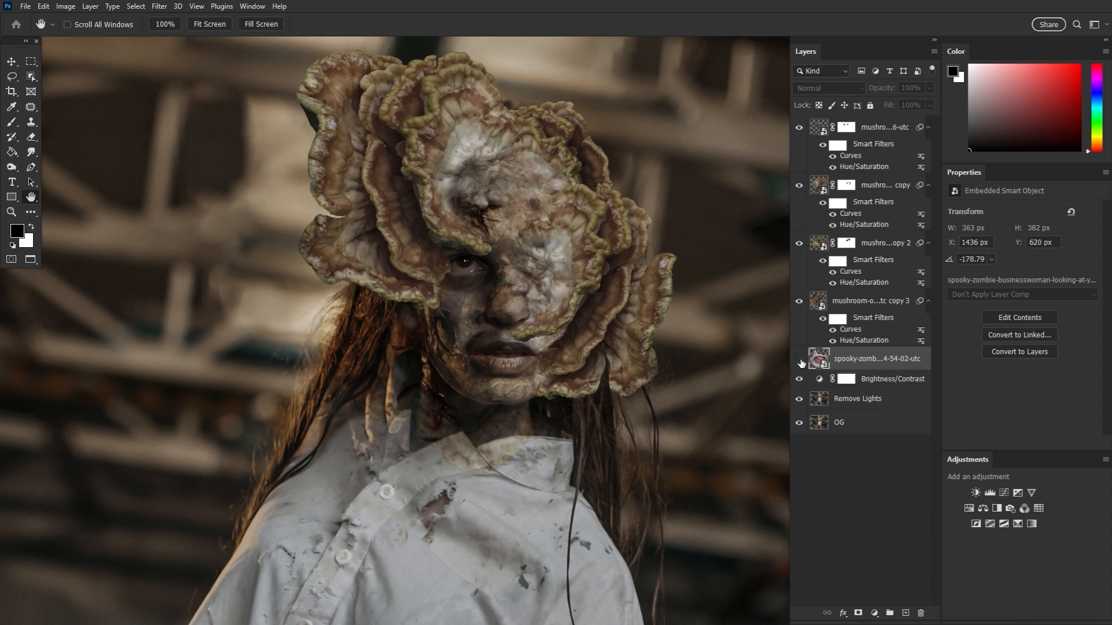
pyautogui.click(800, 360)
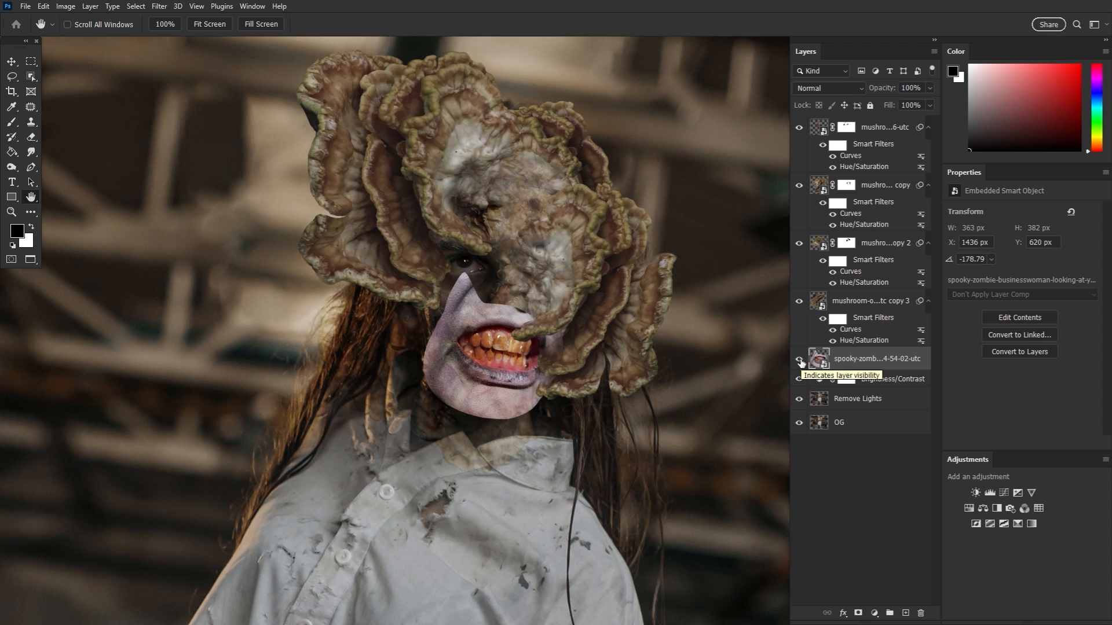
pyautogui.click(13, 62)
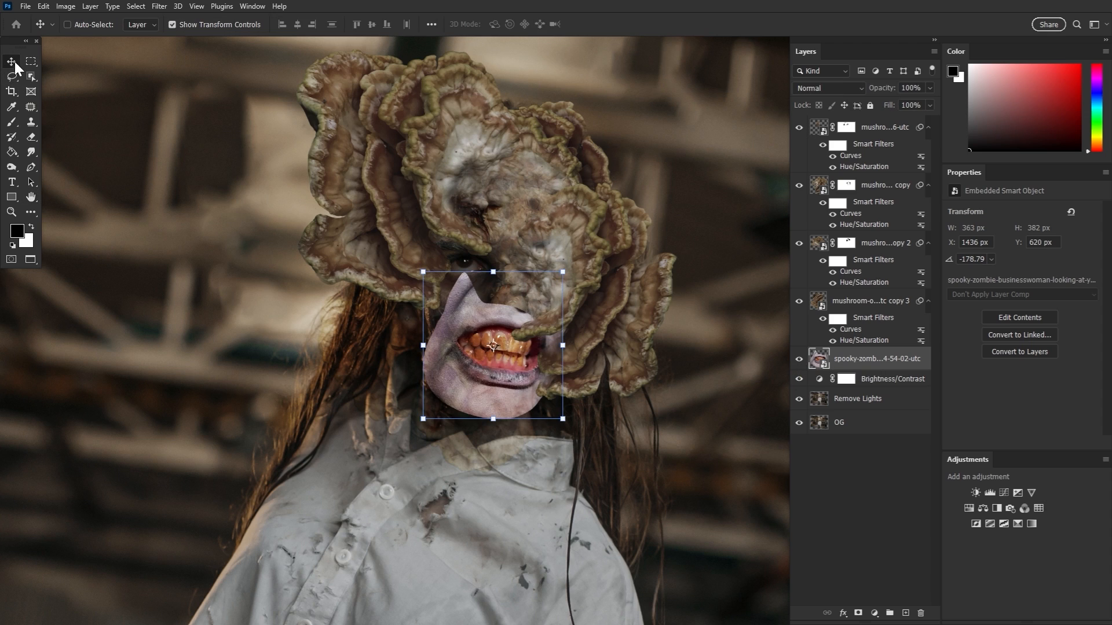
pyautogui.click(497, 271)
pyautogui.click(562, 24)
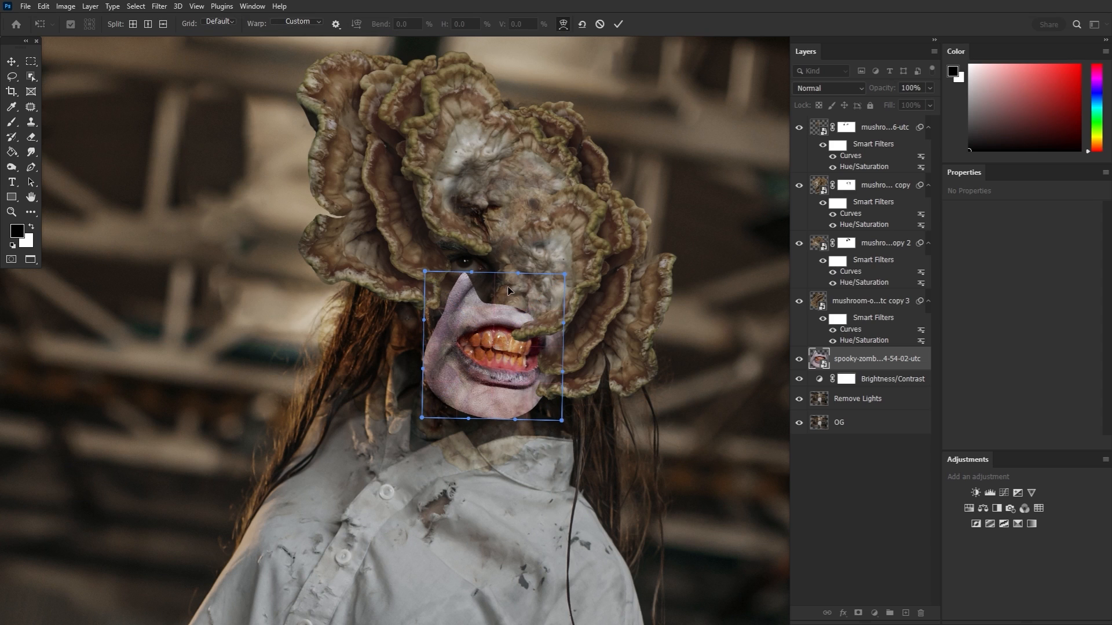
pyautogui.moveTo(503, 301)
pyautogui.mouseDown()
pyautogui.moveTo(499, 328)
pyautogui.moveTo(492, 318)
pyautogui.mouseUp()
pyautogui.moveTo(560, 286); pyautogui.dragTo(582, 224)
pyautogui.moveTo(462, 295)
pyautogui.mouseDown()
pyautogui.moveTo(458, 323)
pyautogui.moveTo(467, 303)
pyautogui.mouseUp()
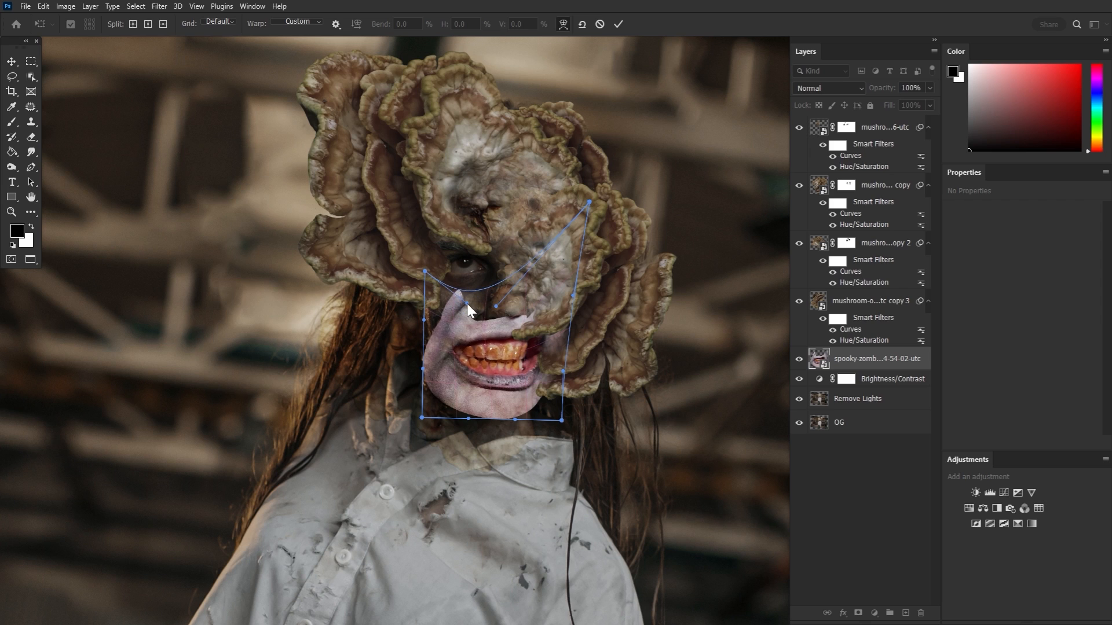
# Warp the mouth cutout's lower corners, sides and chin edge to follow the jaw
pyautogui.moveTo(442, 395); pyautogui.dragTo(452, 377)
pyautogui.moveTo(544, 394); pyautogui.dragTo(533, 378)
pyautogui.moveTo(498, 313)
pyautogui.mouseDown()
pyautogui.moveTo(492, 330)
pyautogui.moveTo(491, 315)
pyautogui.mouseUp()
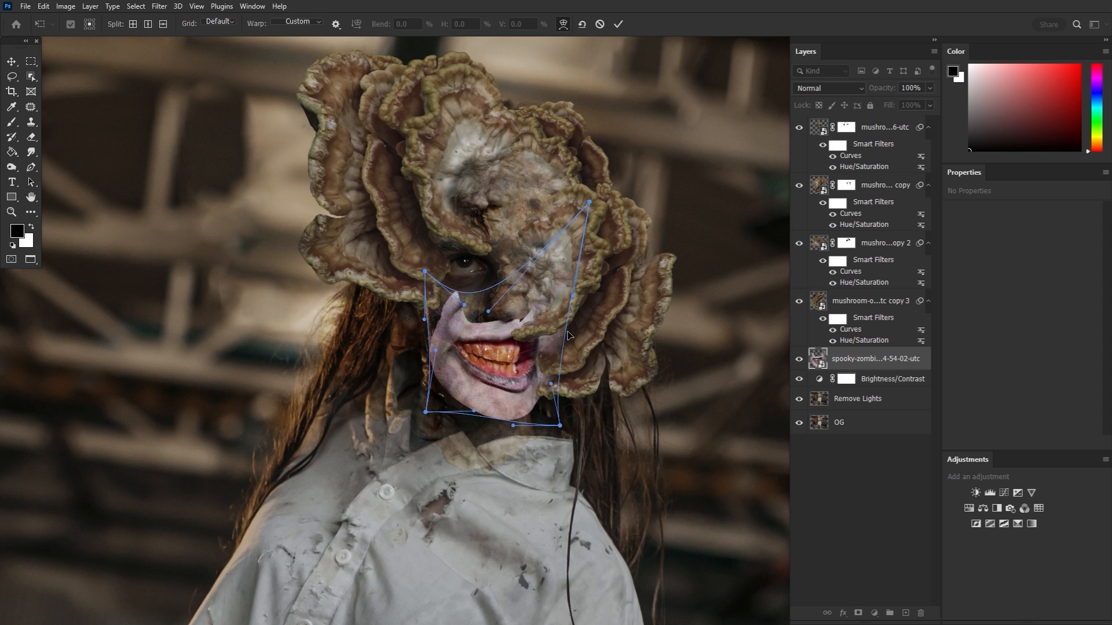
pyautogui.moveTo(564, 334); pyautogui.dragTo(575, 333)
pyautogui.moveTo(457, 305)
pyautogui.mouseDown()
pyautogui.moveTo(468, 290)
pyautogui.moveTo(459, 303)
pyautogui.mouseUp()
pyautogui.moveTo(466, 398); pyautogui.dragTo(505, 399)
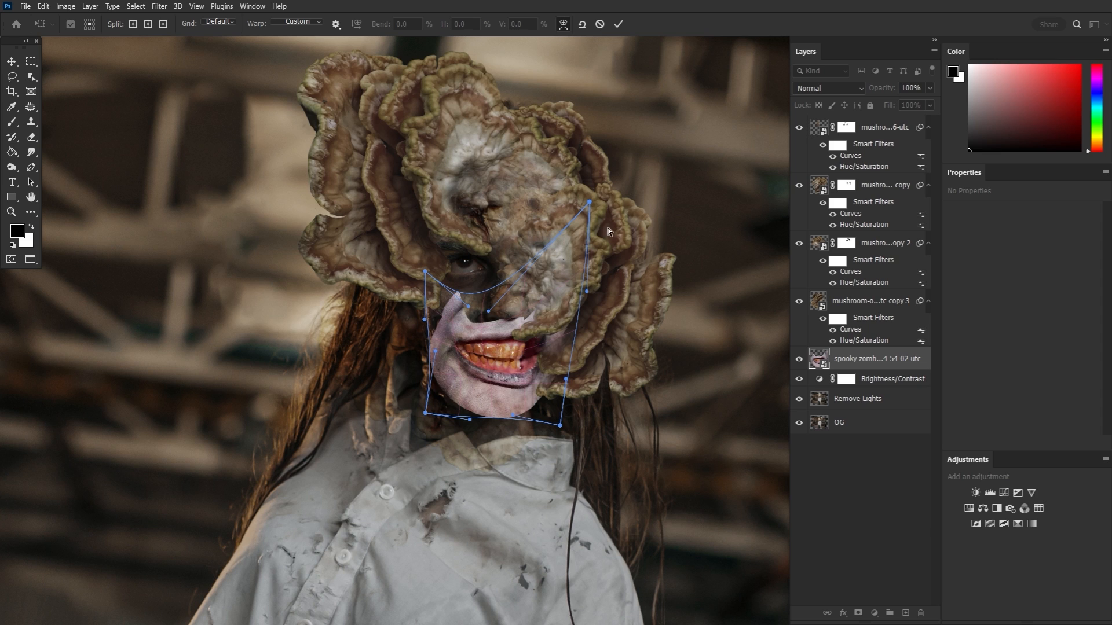
# Pull the mouth cutout's upper right warp corner up over the forehead, fine-tune its edges and apply the warp
pyautogui.moveTo(589, 202); pyautogui.dragTo(545, 141)
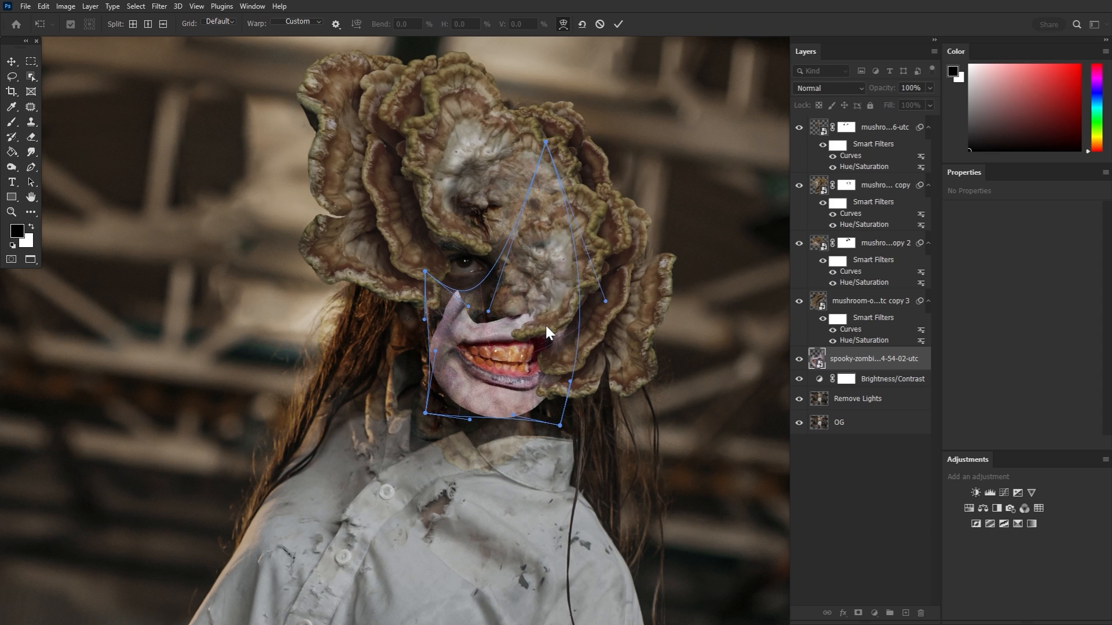
pyautogui.moveTo(547, 327); pyautogui.dragTo(541, 323)
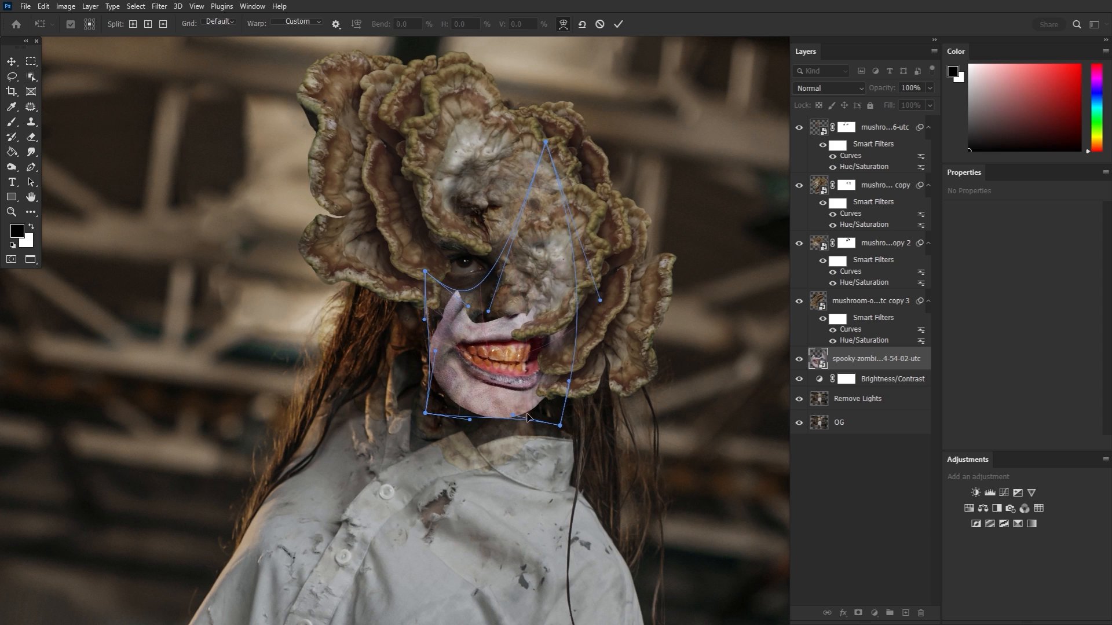
pyautogui.moveTo(527, 417); pyautogui.dragTo(484, 402)
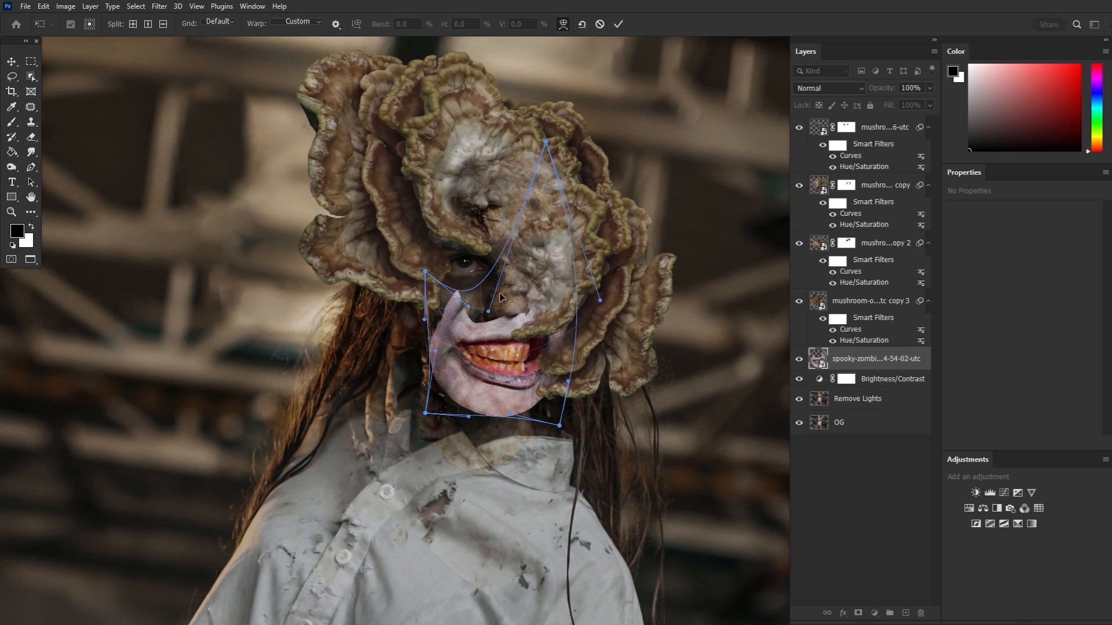
pyautogui.moveTo(502, 297); pyautogui.dragTo(505, 300)
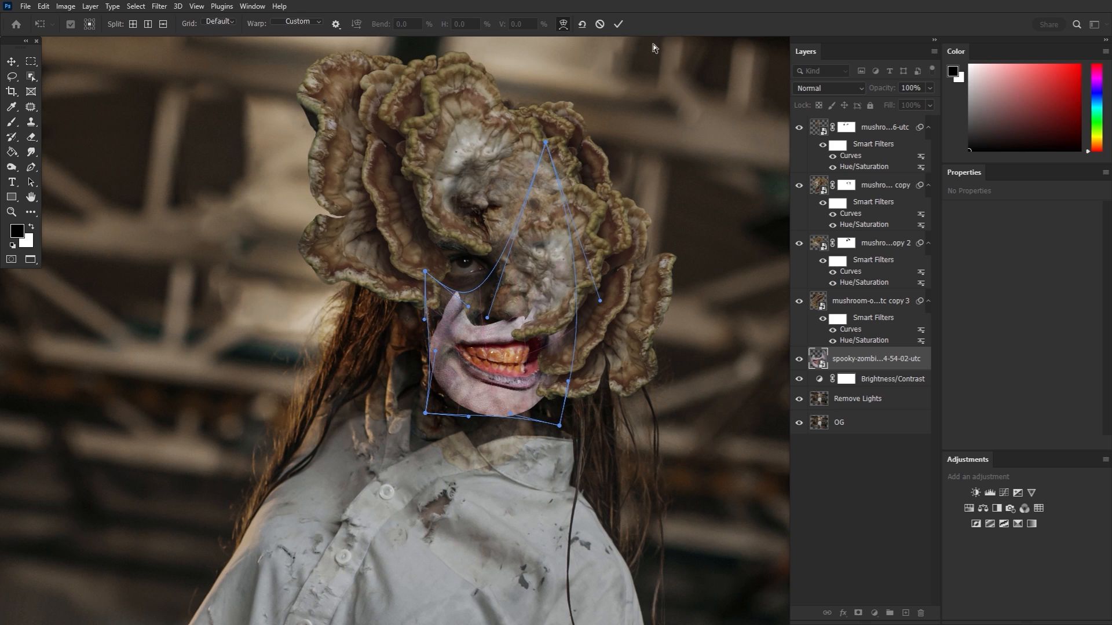
pyautogui.click(619, 24)
# Scale the mouth cutout to about 35.5%, position it over the jaw, and add a layer mask to it
pyautogui.click(577, 417)
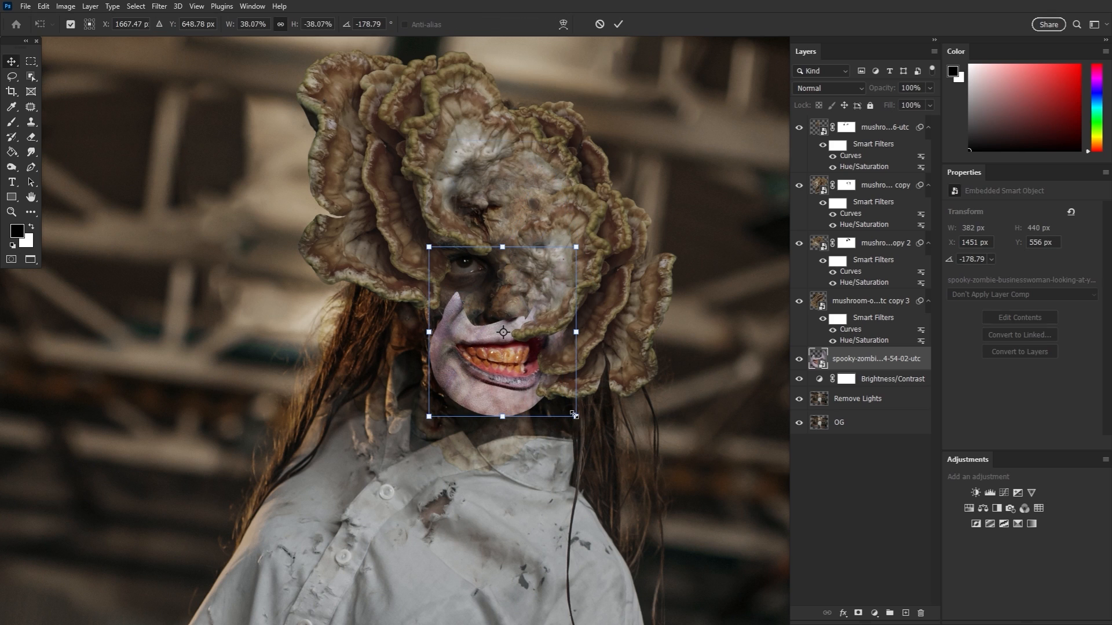
pyautogui.moveTo(577, 413); pyautogui.dragTo(578, 400)
pyautogui.moveTo(534, 357)
pyautogui.mouseDown()
pyautogui.moveTo(559, 381)
pyautogui.moveTo(550, 372)
pyautogui.mouseUp()
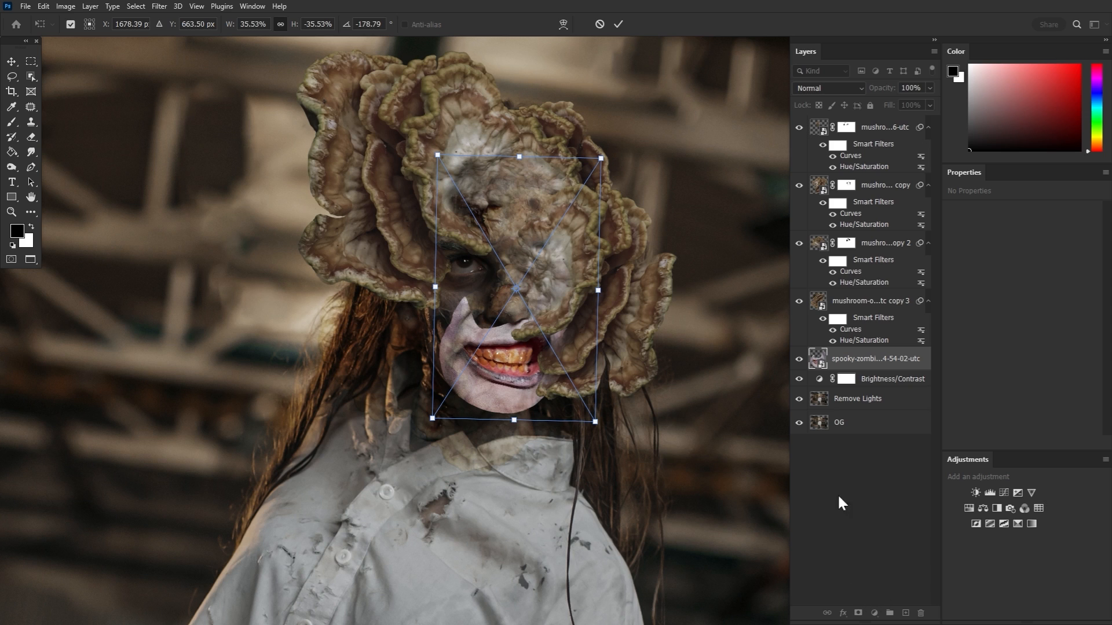
pyautogui.click(615, 24)
pyautogui.click(858, 612)
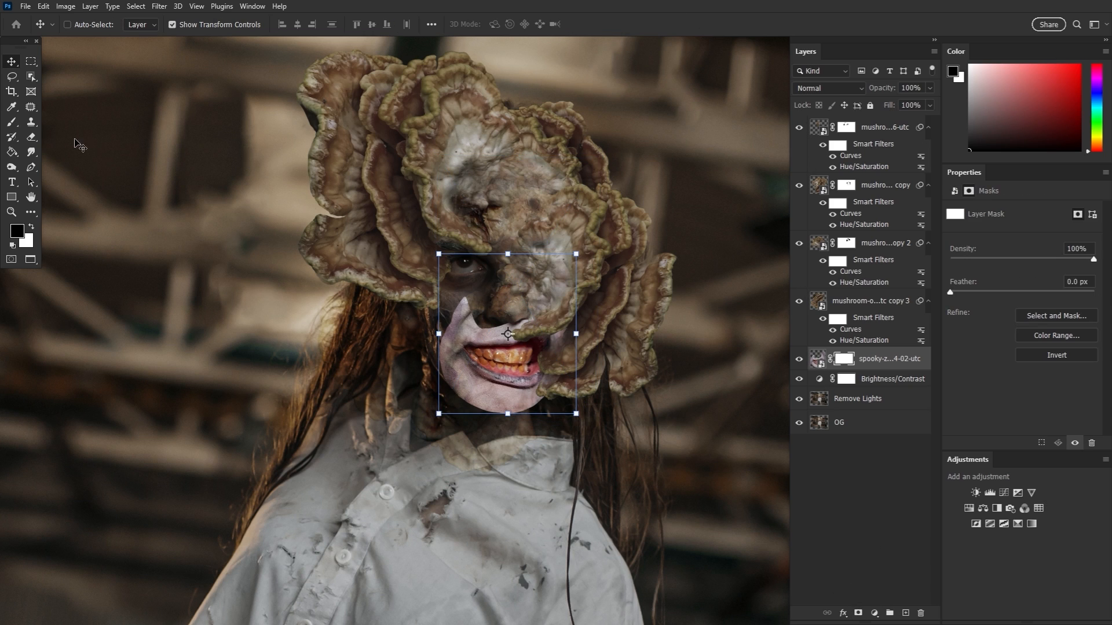
# Mask out the zombie mouth cutout's edges around the cheek, nose and chin with a Soft Round black brush at 100 px
pyautogui.click(9, 124)
pyautogui.click(79, 30)
pyautogui.doubleClick(90, 184)
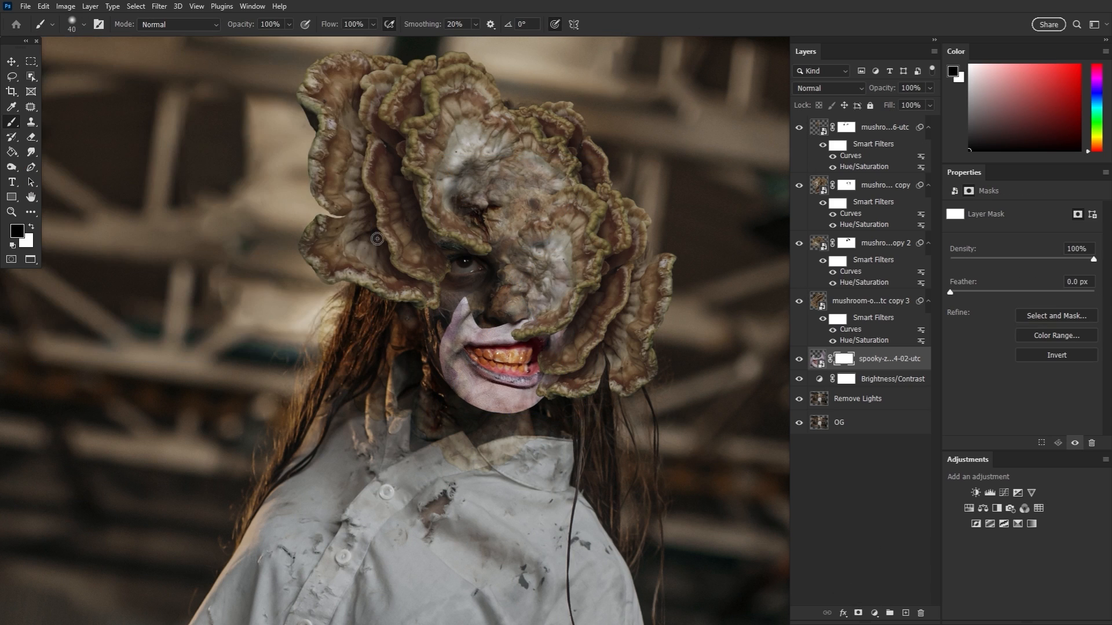
pyautogui.press(']')
pyautogui.press(']')
pyautogui.press(']')
pyautogui.moveTo(456, 301)
pyautogui.mouseDown()
pyautogui.moveTo(432, 377)
pyautogui.moveTo(496, 422)
pyautogui.moveTo(544, 428)
pyautogui.mouseUp()
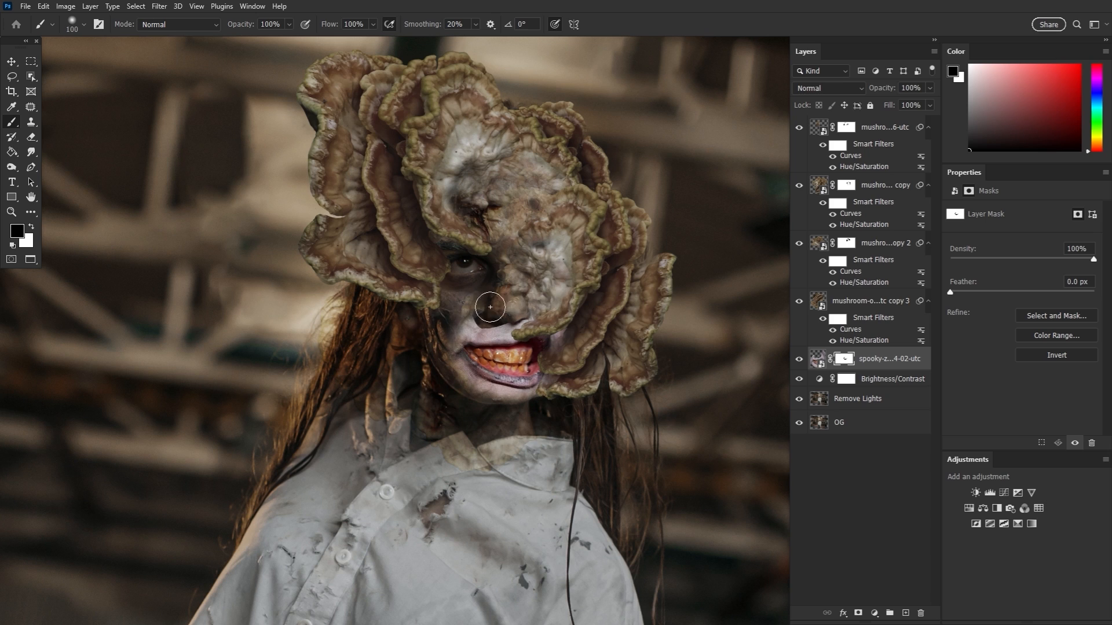
pyautogui.moveTo(491, 308)
pyautogui.mouseDown()
pyautogui.moveTo(550, 298)
pyautogui.moveTo(459, 325)
pyautogui.moveTo(433, 310)
pyautogui.mouseUp()
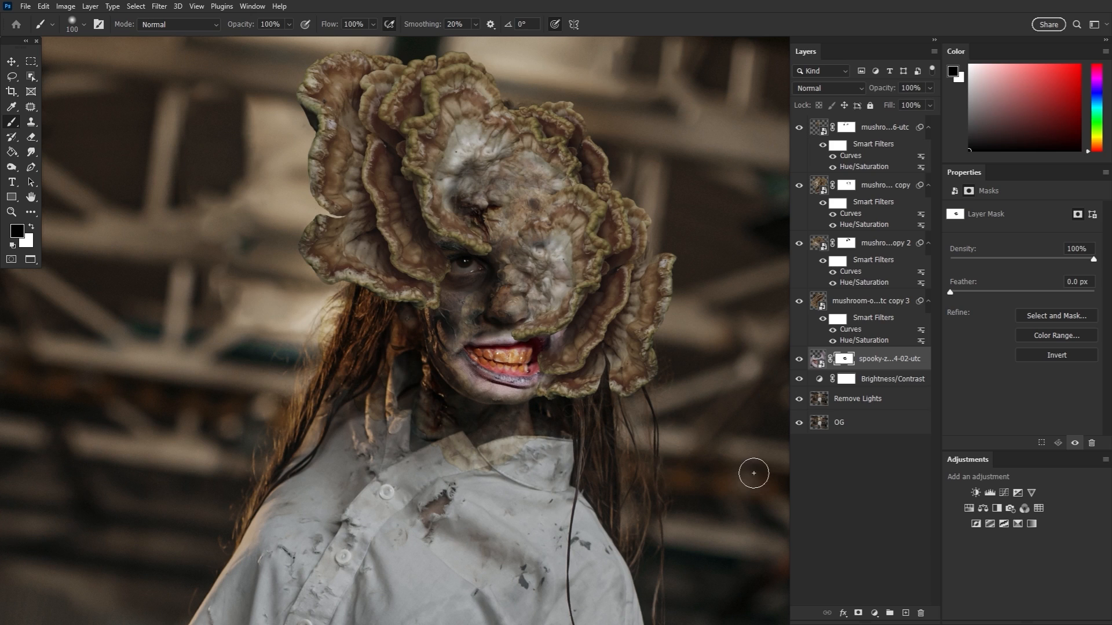
# Add a Color Lookup adjustment clipped to the zombie mouth layer, using the TensionGreen.3DL 3DLUT
pyautogui.click(1039, 508)
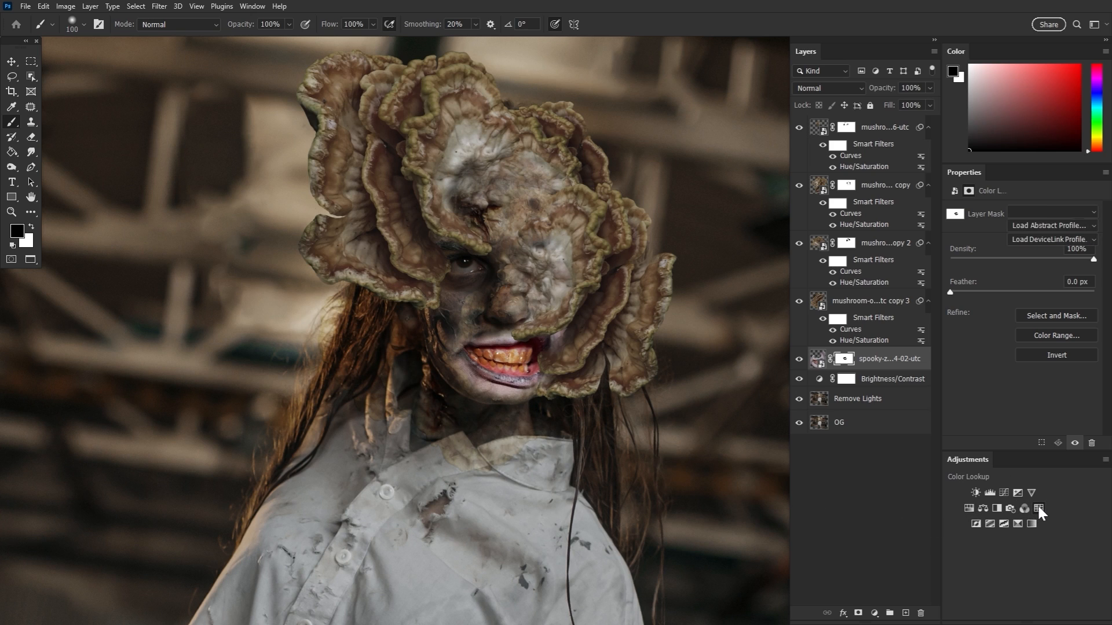
pyautogui.keyDown('alt'); pyautogui.click(894, 361); pyautogui.keyUp('alt')
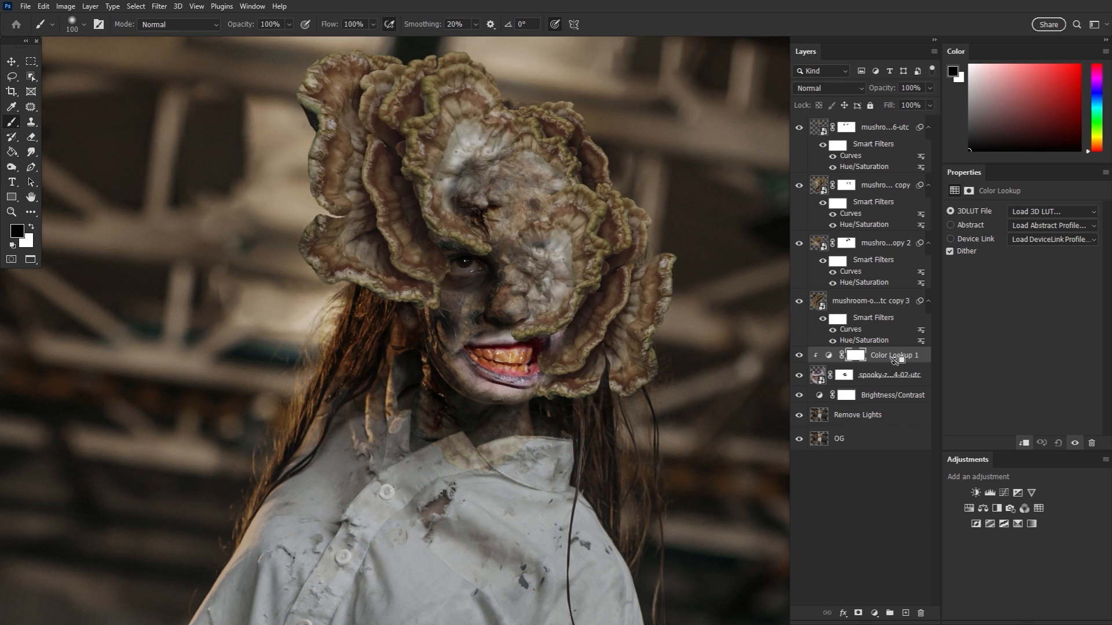
pyautogui.click(1034, 211)
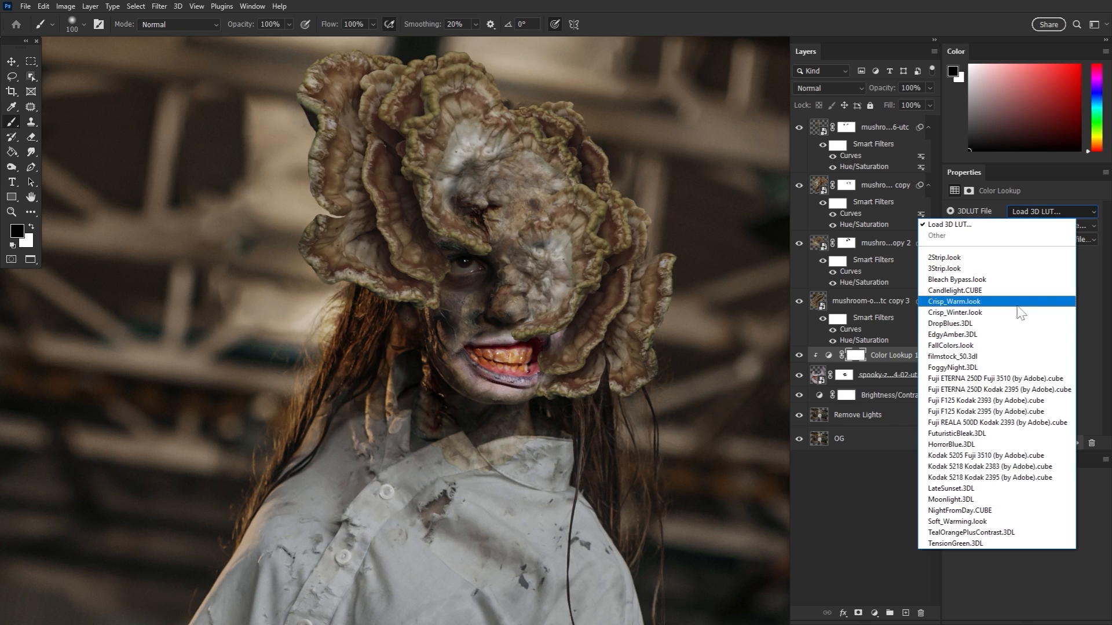
pyautogui.click(992, 541)
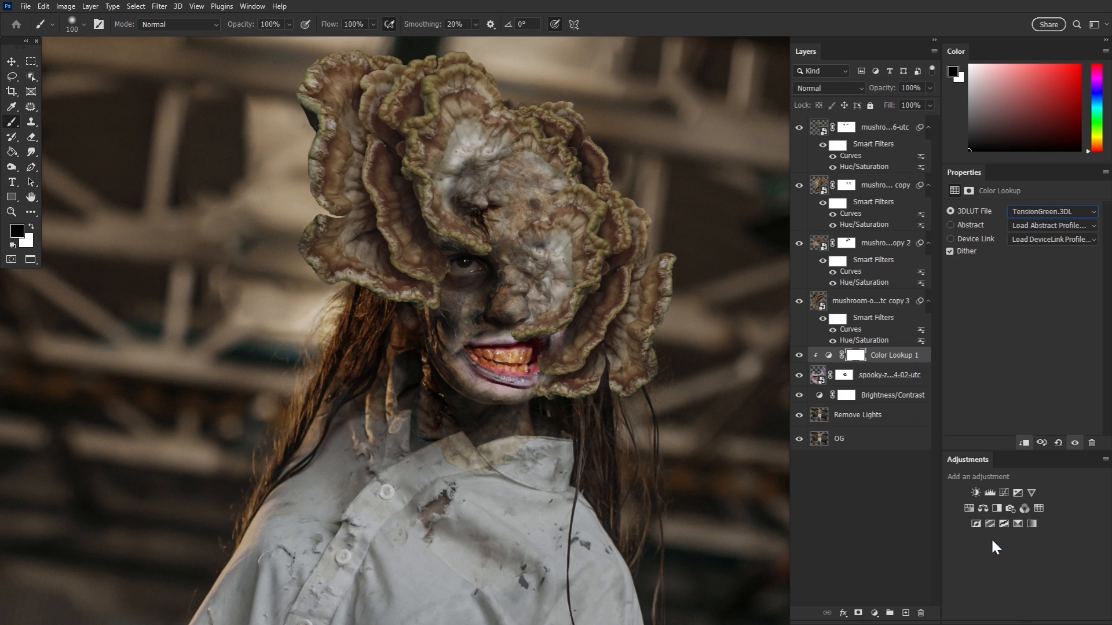
# Blend the Color Lookup adjustment in Multiply at 63% opacity and compare the mouth with and without it
pyautogui.click(828, 88)
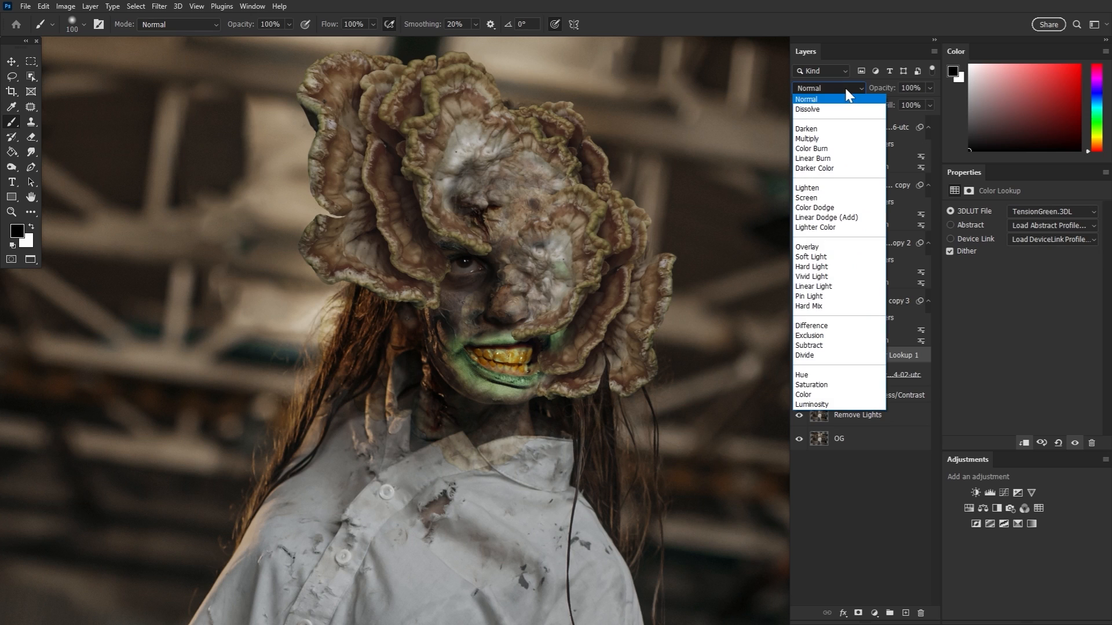
pyautogui.click(832, 140)
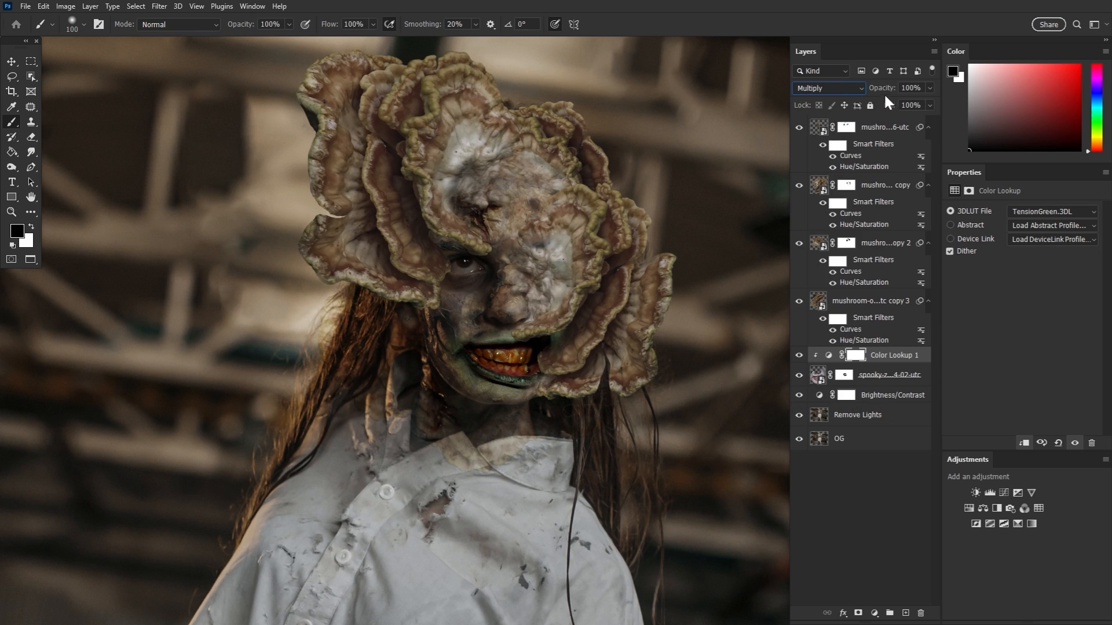
pyautogui.moveTo(884, 93); pyautogui.dragTo(866, 94)
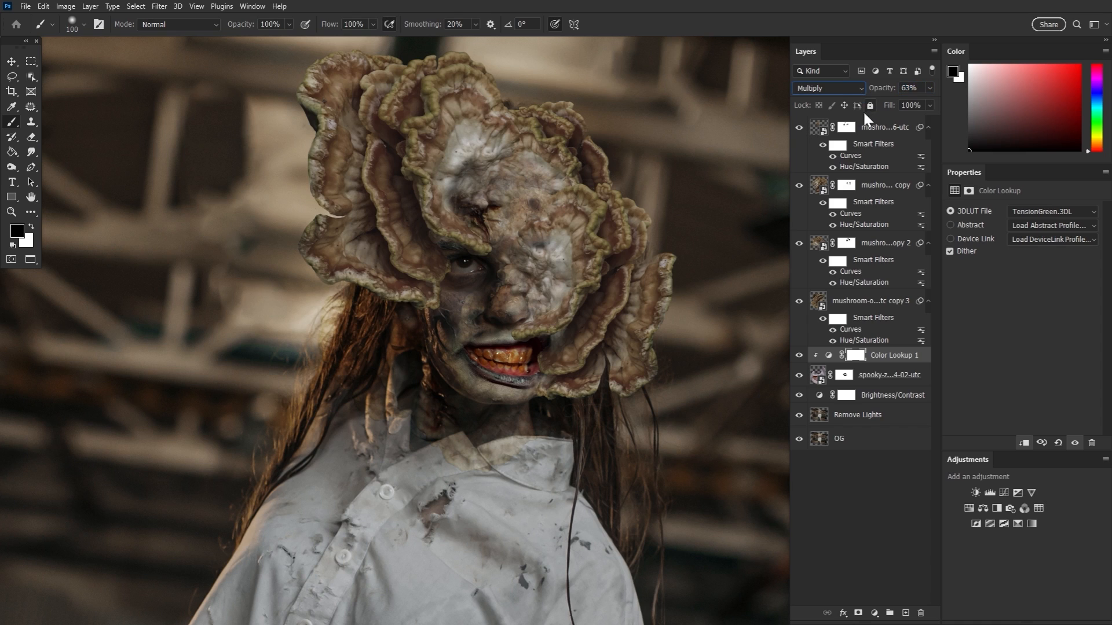
pyautogui.click(799, 357)
pyautogui.click(800, 356)
# Delete the layer mask from the zombie mouth layer
pyautogui.click(815, 380)
pyautogui.rightClick(843, 374)
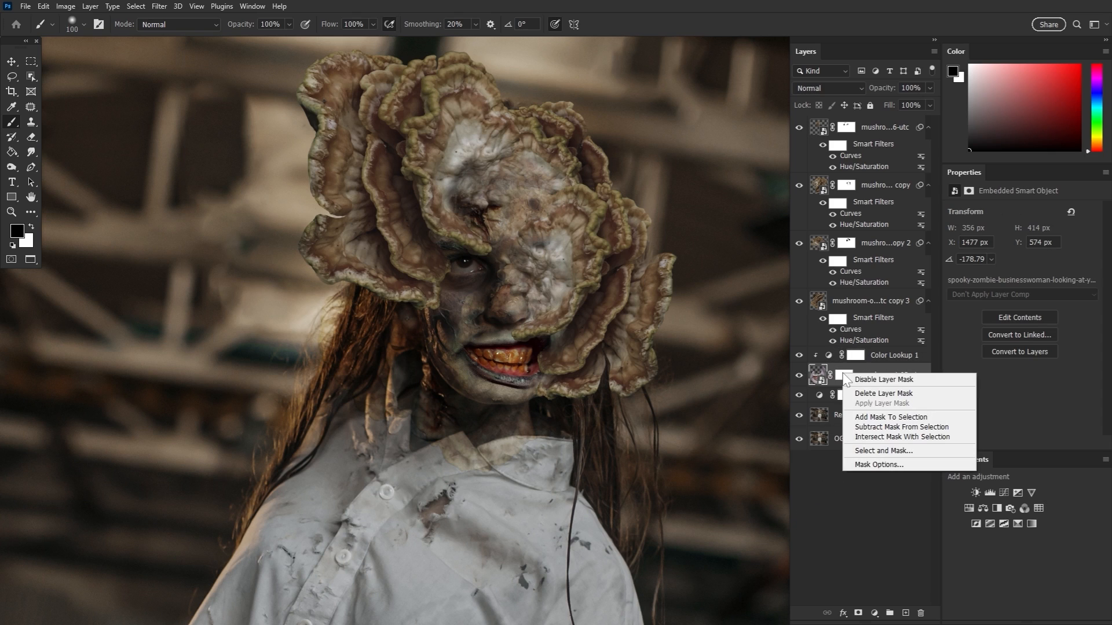
pyautogui.click(866, 393)
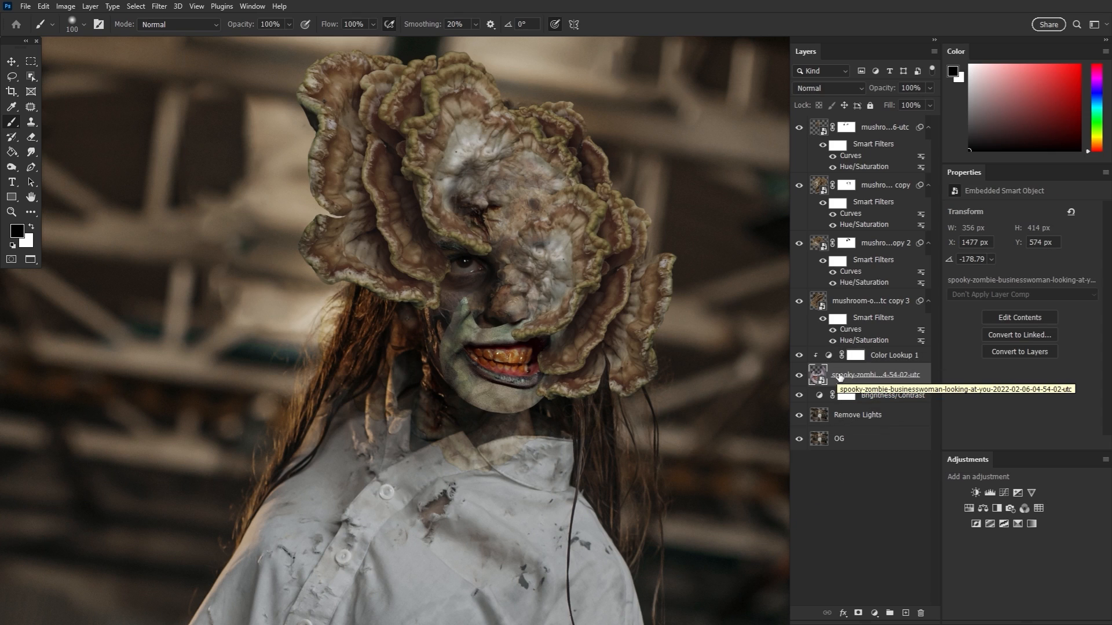
# Warp the zombie mouth cutout again, pulling its upper left corner in towards the nose and reshaping the cheek and chin, and apply it
pyautogui.click(11, 61)
pyautogui.hotkey('ctrl', 't')
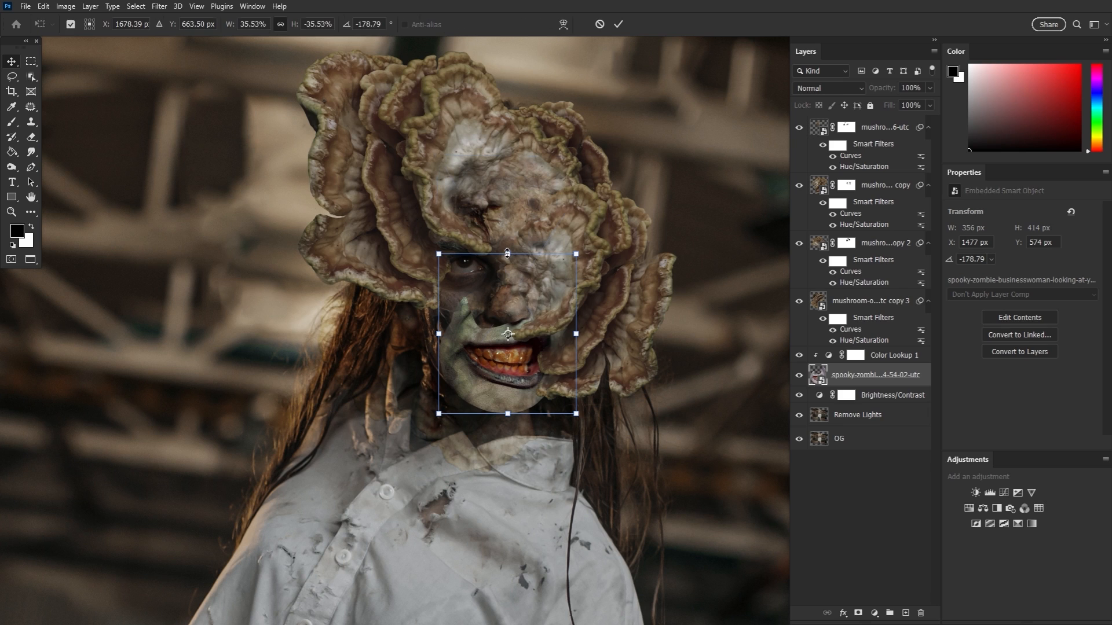
pyautogui.click(563, 24)
pyautogui.moveTo(435, 277); pyautogui.dragTo(429, 302)
pyautogui.moveTo(443, 389); pyautogui.dragTo(450, 399)
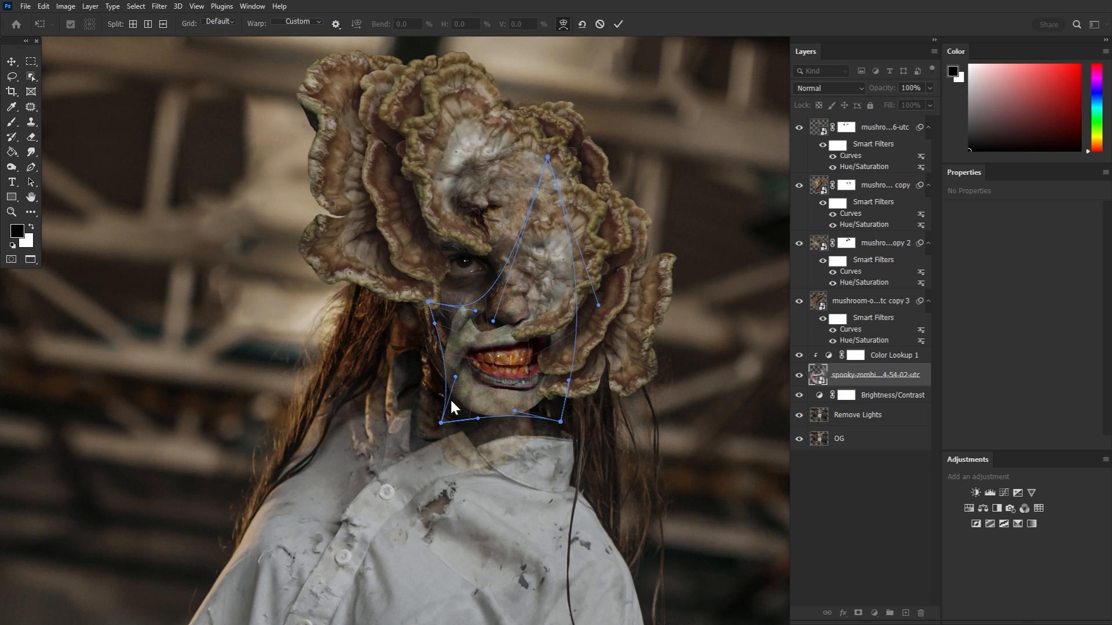
pyautogui.moveTo(449, 344); pyautogui.dragTo(456, 351)
pyautogui.moveTo(553, 395); pyautogui.dragTo(510, 408)
pyautogui.moveTo(549, 158); pyautogui.dragTo(549, 155)
pyautogui.moveTo(428, 303); pyautogui.dragTo(416, 304)
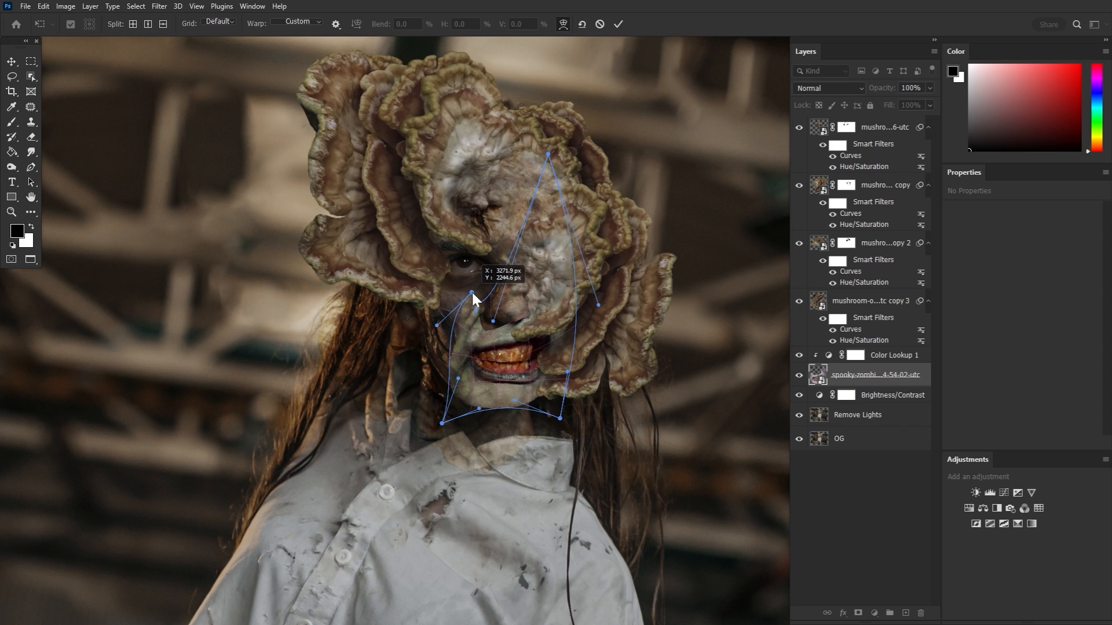
pyautogui.press('Return')
# Add a new layer mask to the zombie mouth and paint out its hard edges around the cheek, nose and chin in black
pyautogui.click(858, 613)
pyautogui.click(11, 122)
pyautogui.moveTo(443, 293)
pyautogui.mouseDown()
pyautogui.moveTo(437, 330)
pyautogui.moveTo(458, 400)
pyautogui.moveTo(492, 405)
pyautogui.mouseUp()
pyautogui.moveTo(475, 314); pyautogui.dragTo(536, 285)
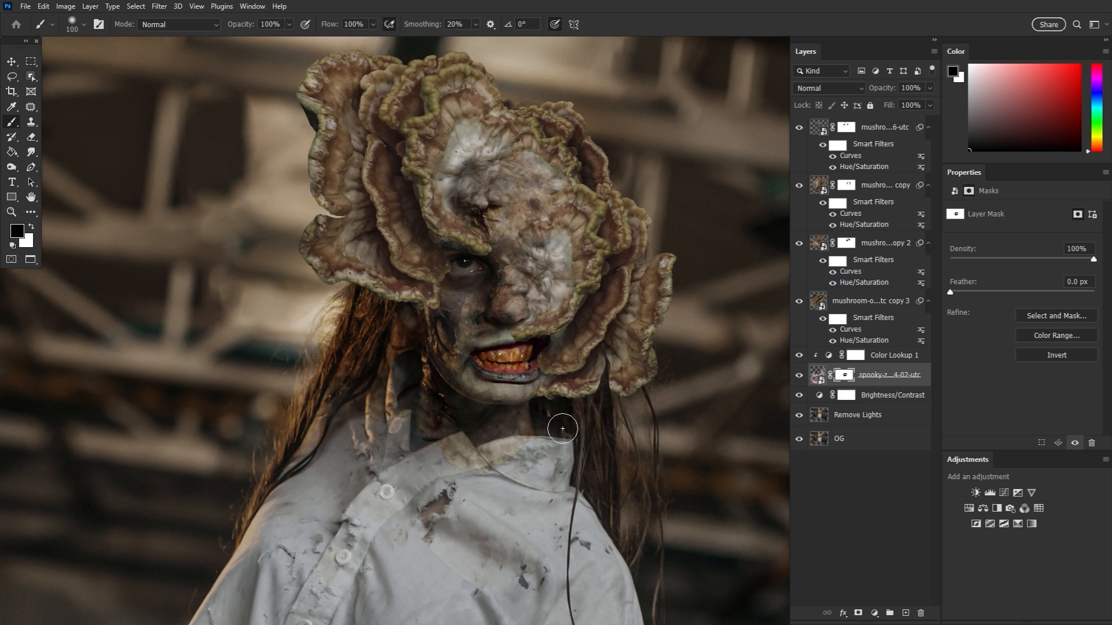
# Create a new Normal-mode layer above the Color Lookup adjustment and set the foreground color to near-black red #0d0000
pyautogui.click(893, 359)
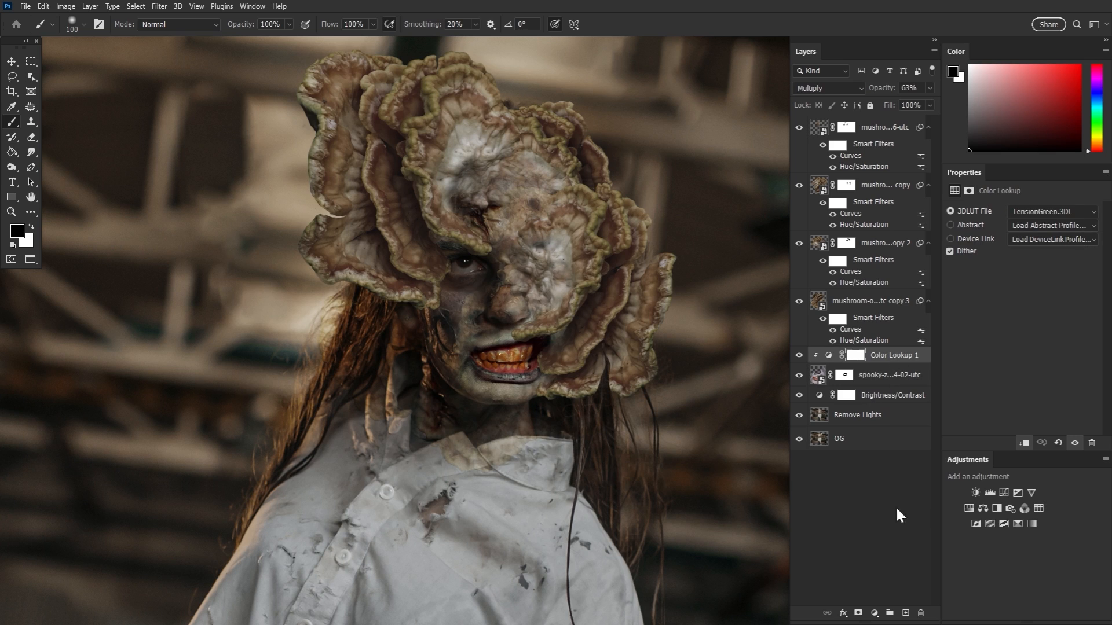
pyautogui.click(907, 613)
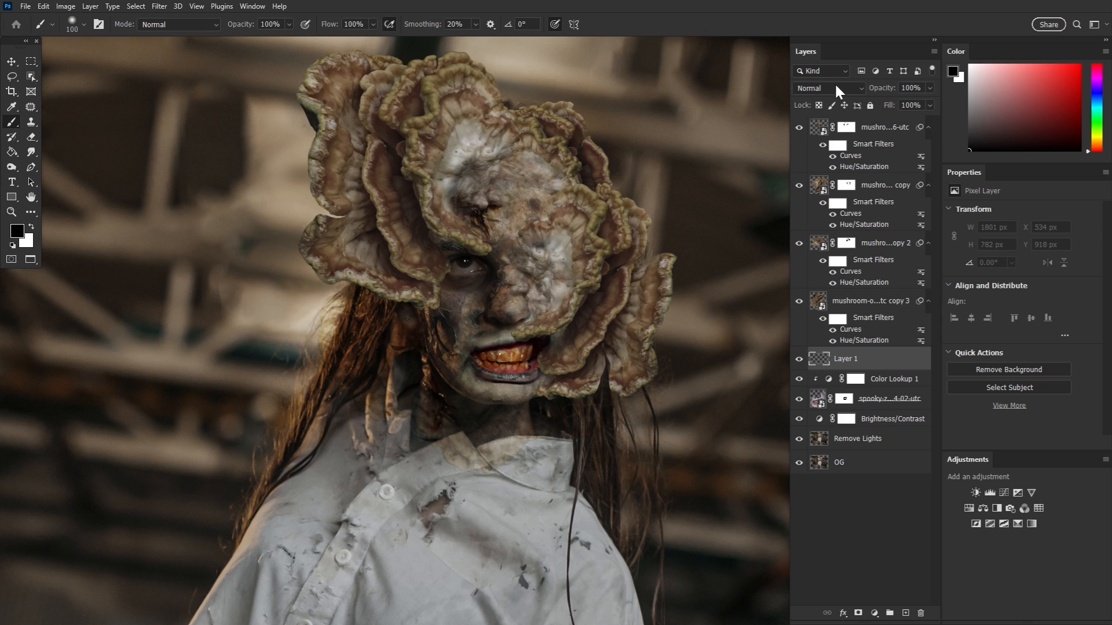
pyautogui.click(835, 88)
pyautogui.click(832, 97)
pyautogui.click(18, 231)
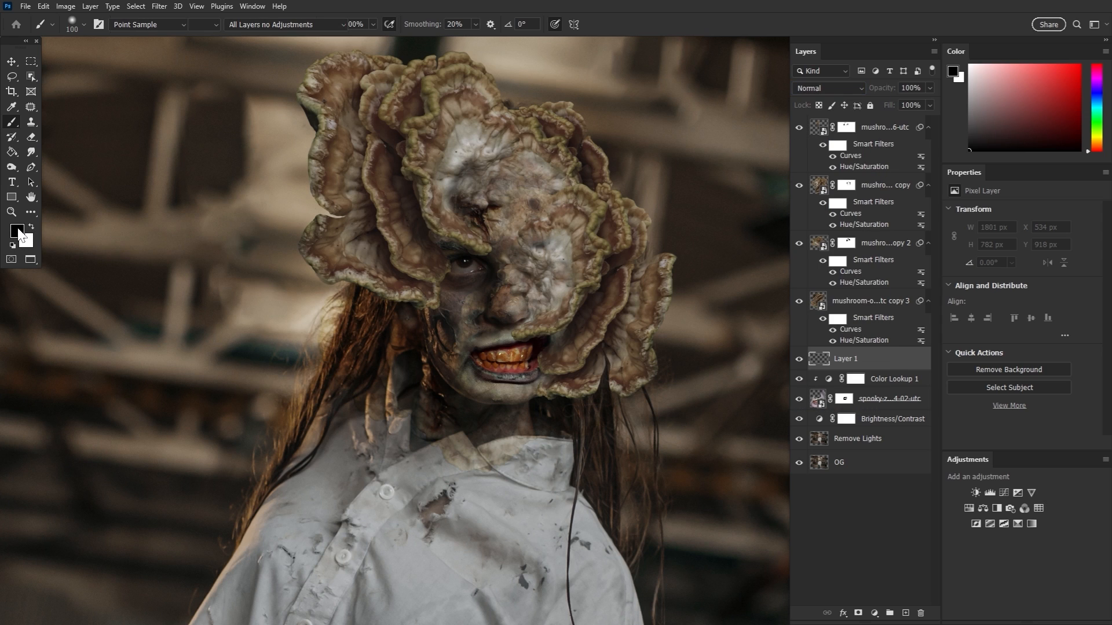
pyautogui.moveTo(516, 286); pyautogui.dragTo(553, 287)
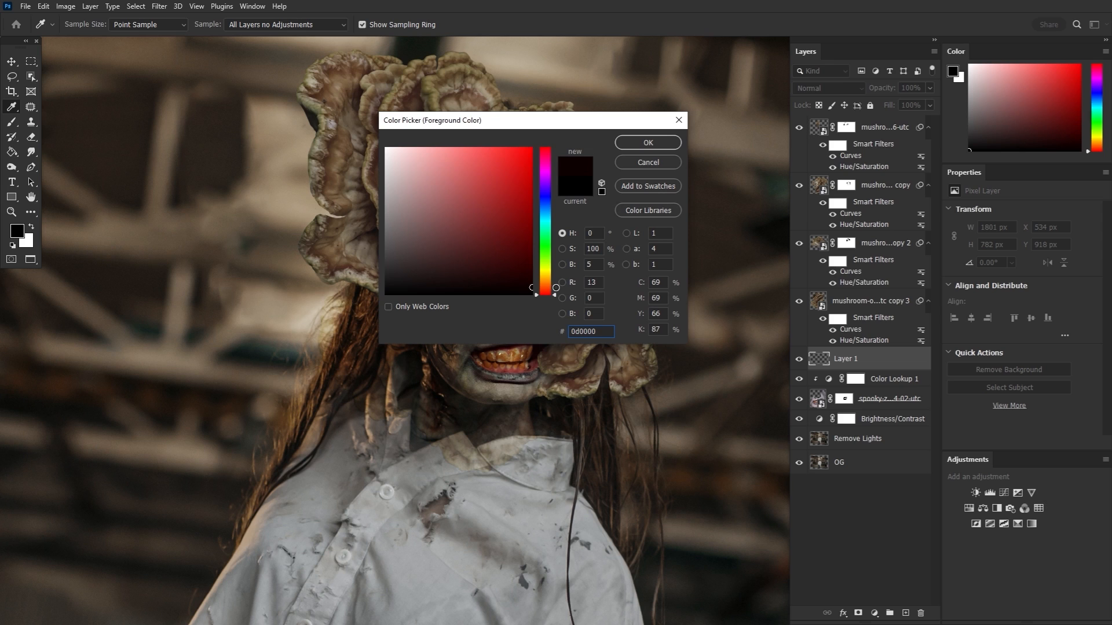
pyautogui.click(644, 142)
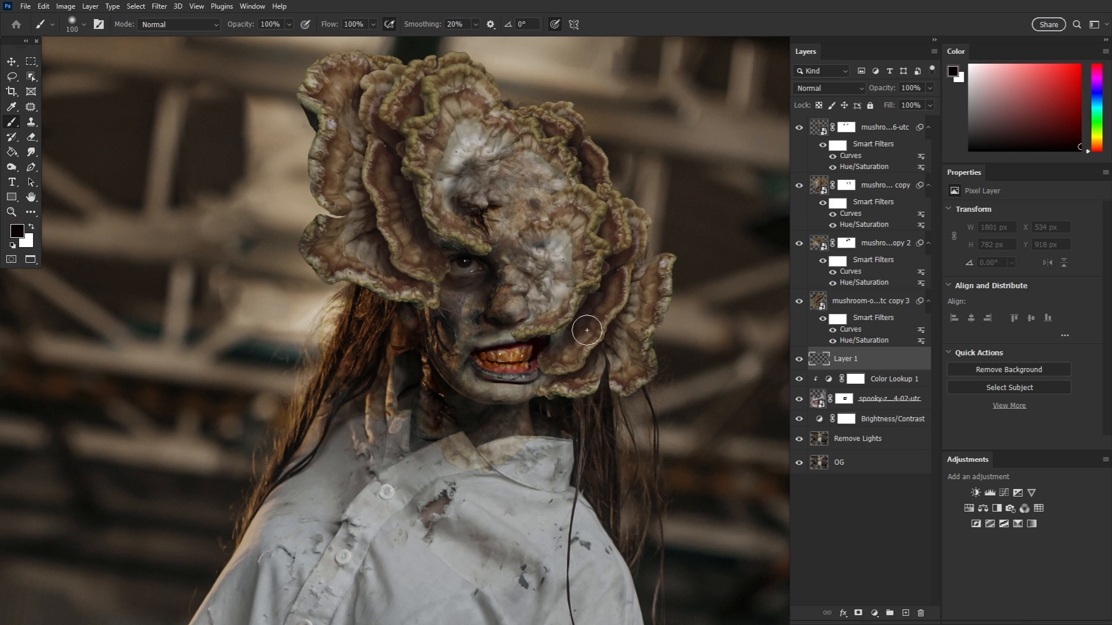
# Paint the dark red onto the mouth corner beside the mushroom edge with a smaller brush, and reduce the brush to 50 px
pyautogui.press('[')
pyautogui.press('[')
pyautogui.moveTo(560, 336)
pyautogui.mouseDown()
pyautogui.moveTo(551, 346)
pyautogui.moveTo(569, 330)
pyautogui.moveTo(546, 348)
pyautogui.mouseUp()
pyautogui.press('[')
pyautogui.press('[')
pyautogui.press('[')
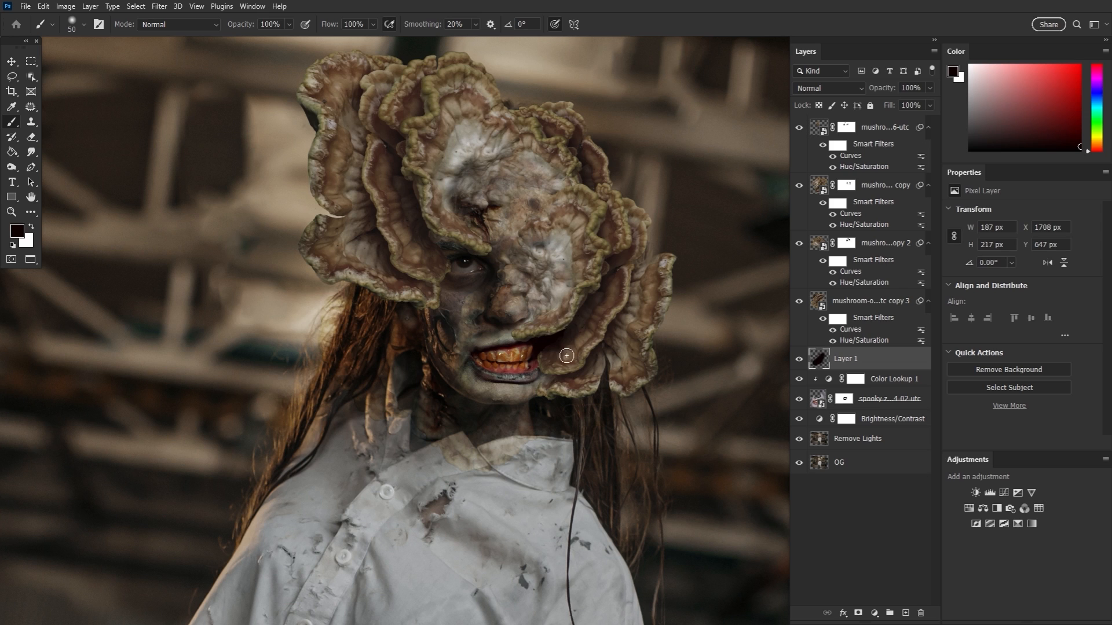
# Set the foreground color to #190000 and paint more shadow at the mouth corner with a 90 px brush
pyautogui.click(15, 234)
pyautogui.click(531, 281)
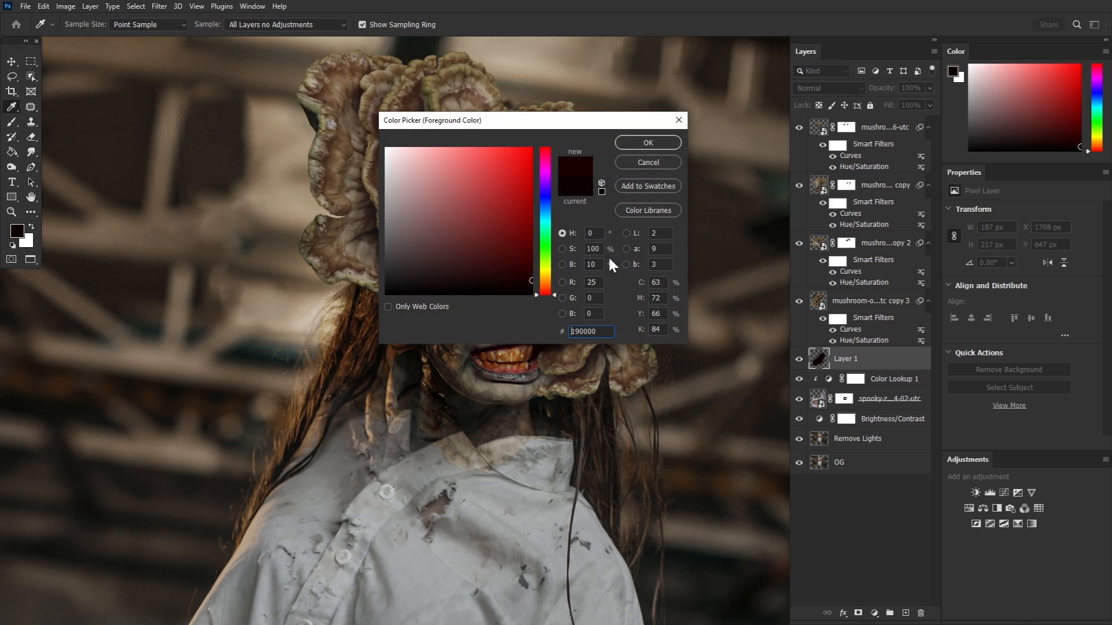
pyautogui.click(659, 141)
pyautogui.press(']')
pyautogui.press(']')
pyautogui.press(']')
pyautogui.press(']')
pyautogui.moveTo(561, 348)
pyautogui.mouseDown()
pyautogui.moveTo(585, 295)
pyautogui.moveTo(582, 387)
pyautogui.moveTo(597, 408)
pyautogui.moveTo(567, 360)
pyautogui.moveTo(586, 372)
pyautogui.moveTo(472, 371)
pyautogui.moveTo(559, 360)
pyautogui.mouseUp()
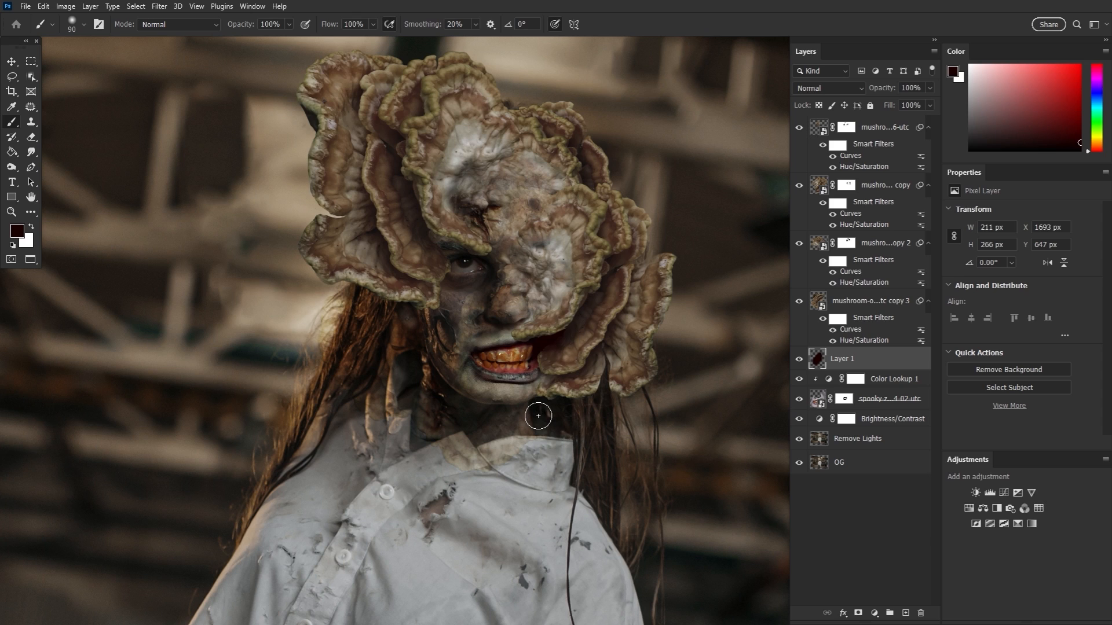
# Try an extra dark stroke below the mouth corner, undo it, and compare the face with and without the shadow layer
pyautogui.moveTo(558, 374); pyautogui.dragTo(549, 374)
pyautogui.hotkey('ctrl', 'z')
pyautogui.click(799, 360)
pyautogui.click(799, 360)
# Create a new layer above all the mushroom layers and set its blend mode to Multiply
pyautogui.click(878, 127)
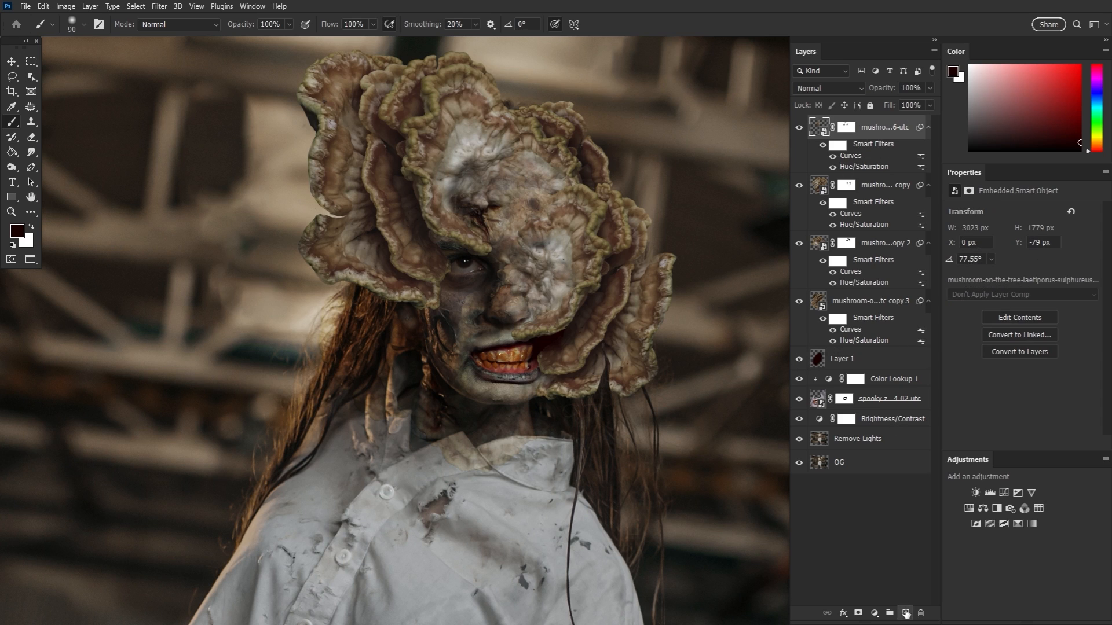
pyautogui.click(906, 613)
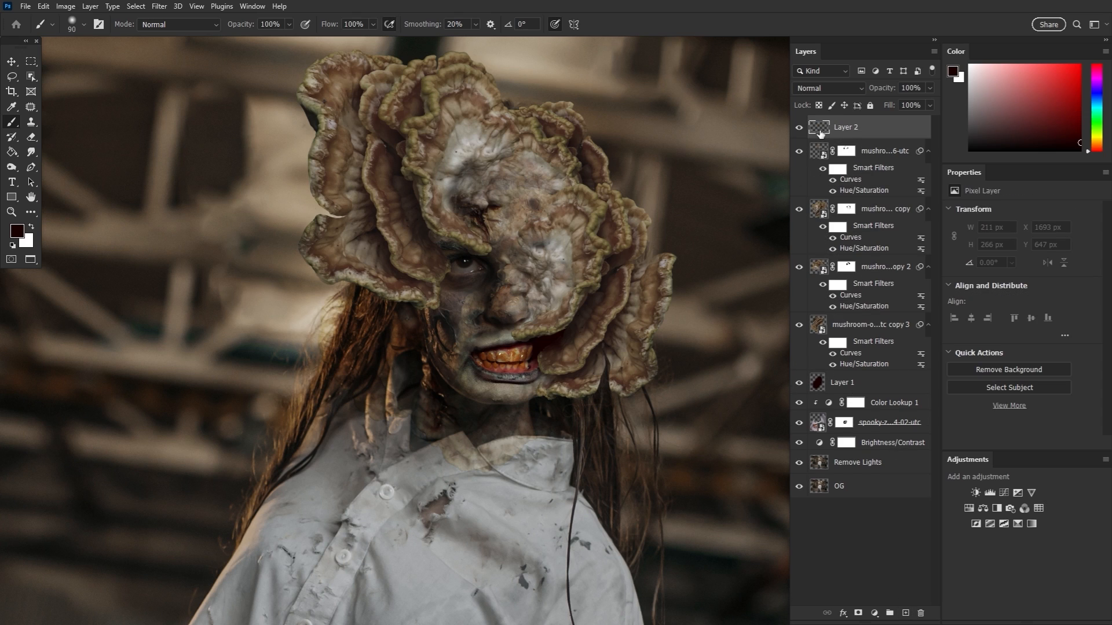
pyautogui.click(832, 88)
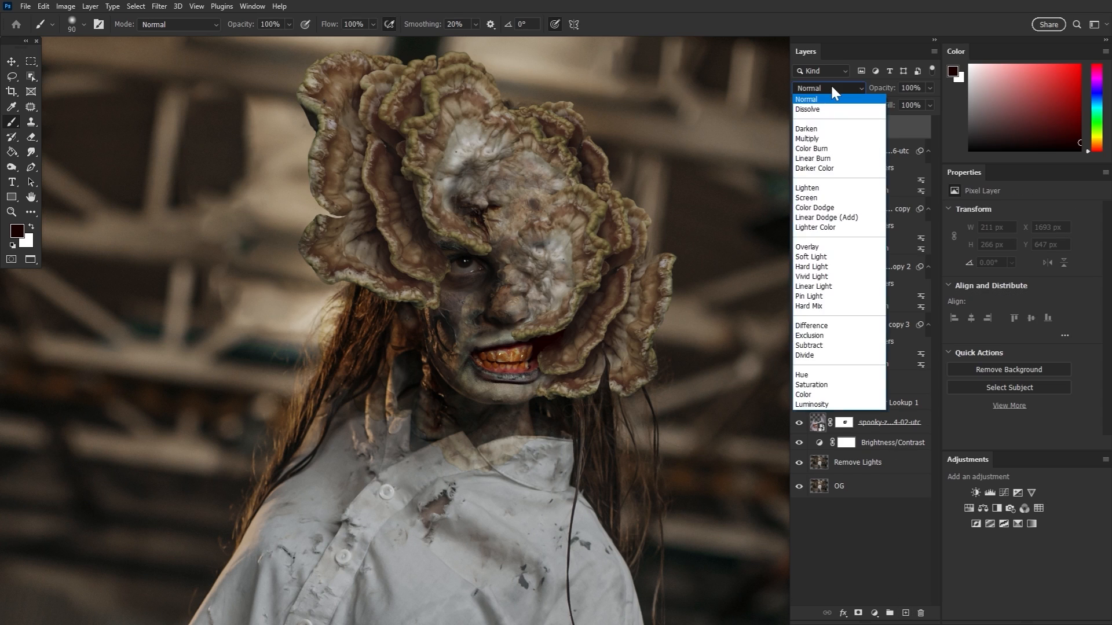
pyautogui.click(825, 140)
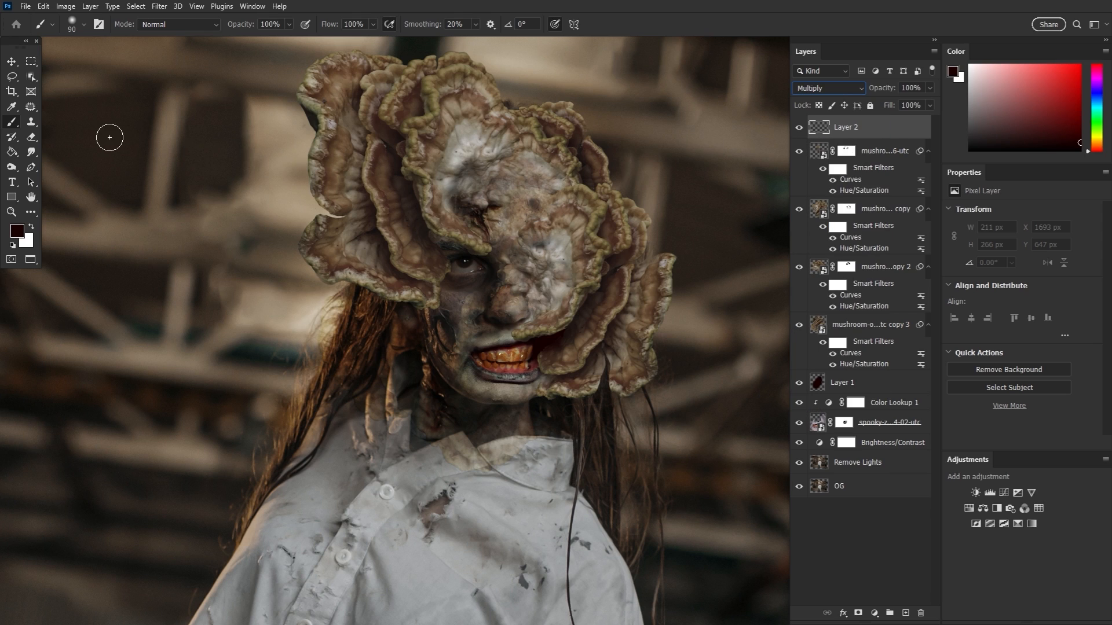
# Paint blood stains in #910000 across the shirt's chest, shoulder and lower sides with a 435 px textured splatter brush
pyautogui.click(83, 25)
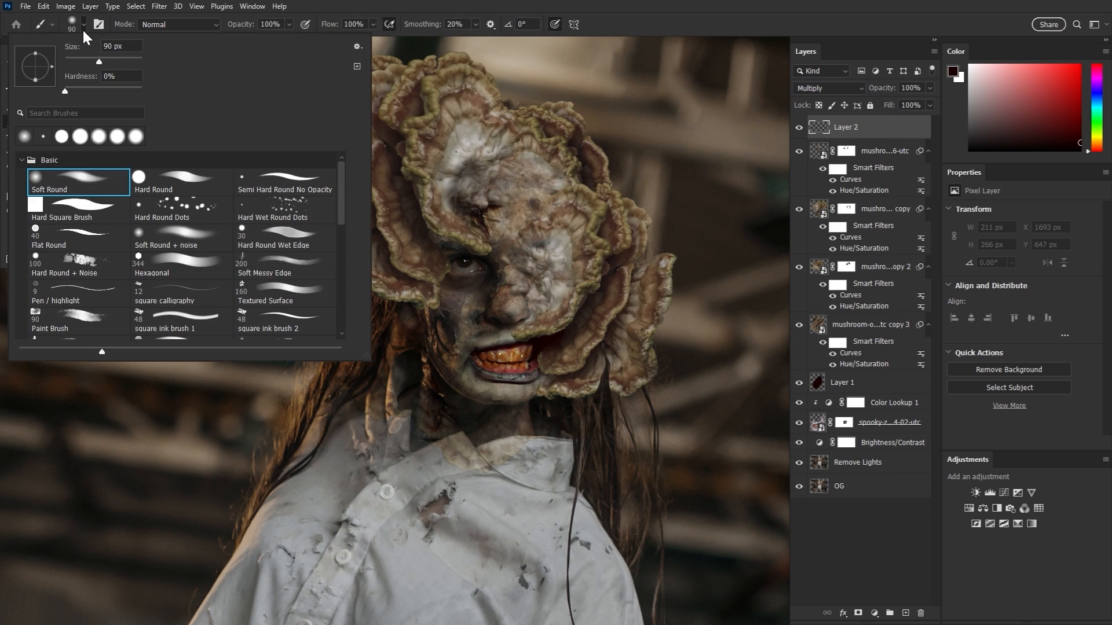
pyautogui.moveTo(345, 200); pyautogui.dragTo(338, 241)
pyautogui.doubleClick(286, 295)
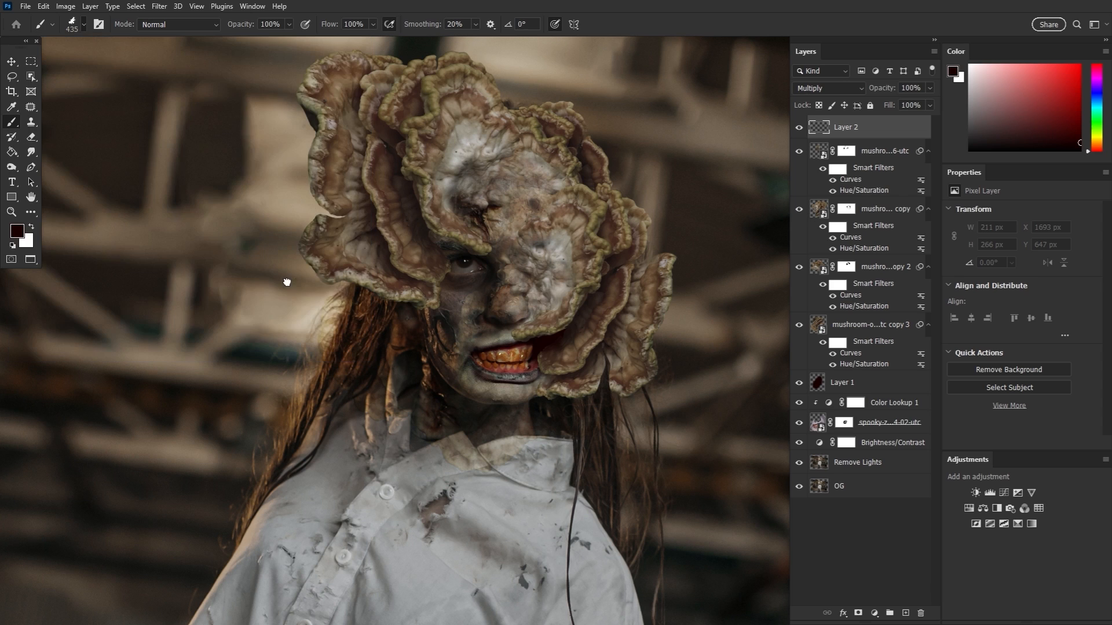
pyautogui.scroll(-5, 364, 514)
pyautogui.scroll(2, 364, 513)
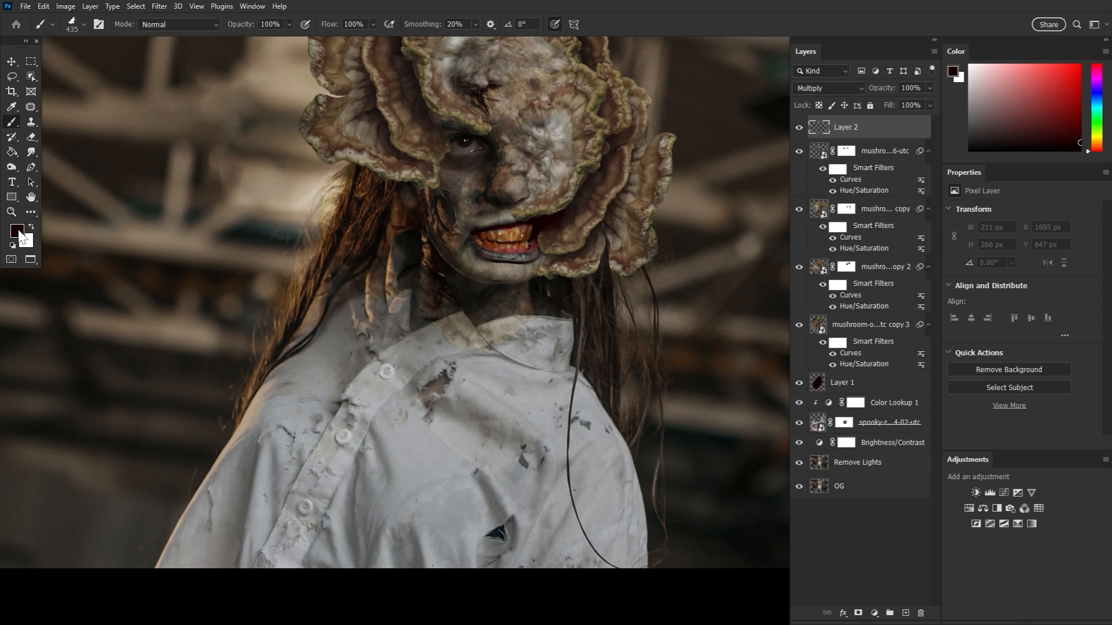
pyautogui.click(18, 232)
pyautogui.write('910000')
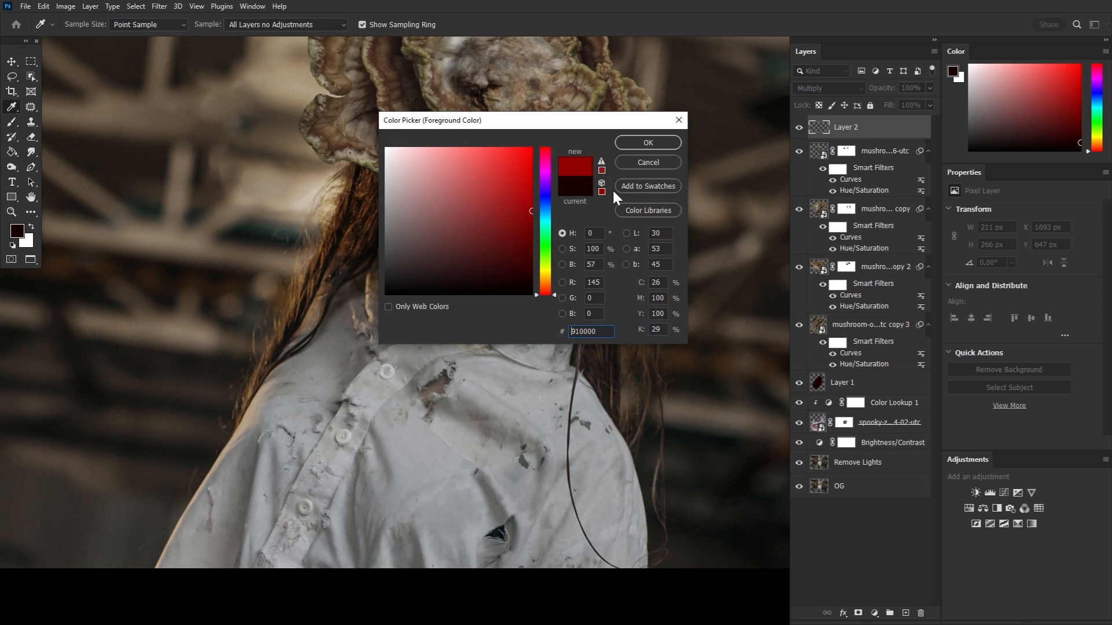
pyautogui.click(658, 141)
pyautogui.moveTo(440, 440)
pyautogui.mouseDown()
pyautogui.moveTo(359, 600)
pyautogui.moveTo(285, 595)
pyautogui.moveTo(236, 521)
pyautogui.moveTo(186, 522)
pyautogui.moveTo(321, 594)
pyautogui.mouseUp()
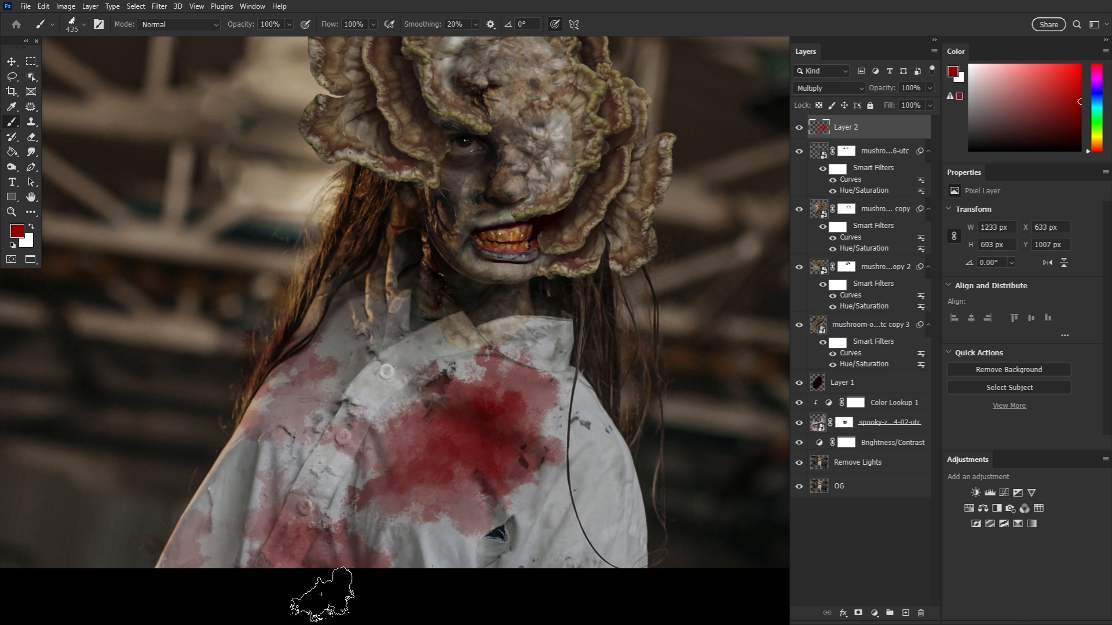
pyautogui.moveTo(570, 512); pyautogui.dragTo(594, 603)
# Set the foreground color to #41290f and paint brown dirt stains across the shirt's shoulders, chest and lower side with the splatter brush
pyautogui.click(18, 232)
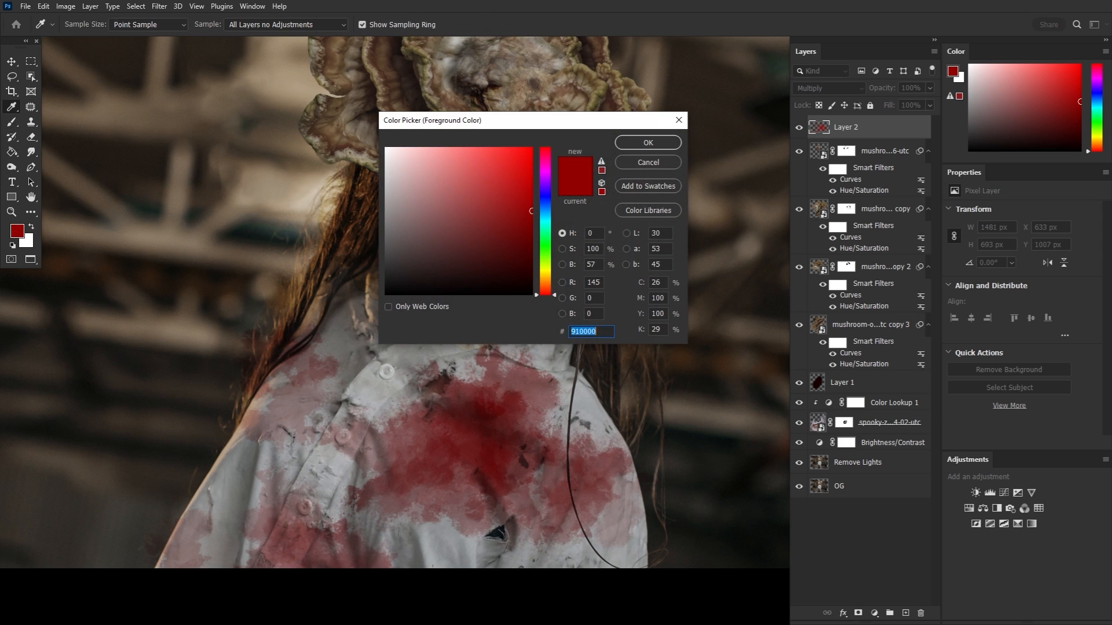
pyautogui.click(541, 282)
pyautogui.moveTo(515, 220); pyautogui.dragTo(498, 258)
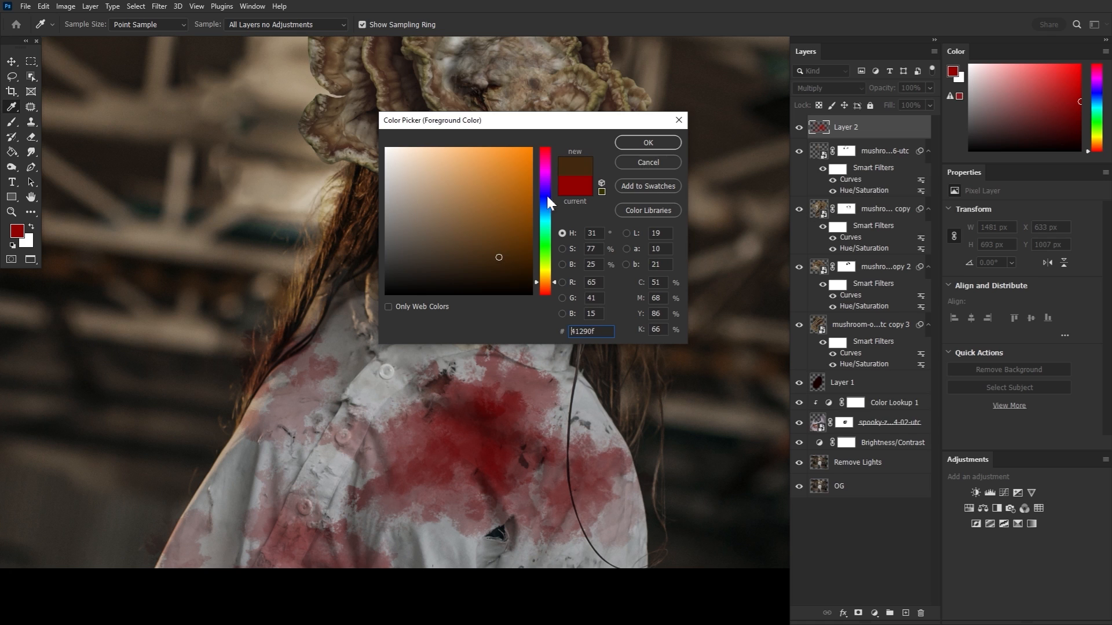
pyautogui.click(637, 144)
pyautogui.moveTo(420, 347)
pyautogui.mouseDown()
pyautogui.moveTo(290, 452)
pyautogui.moveTo(405, 486)
pyautogui.mouseUp()
pyautogui.click(524, 548)
pyautogui.click(557, 398)
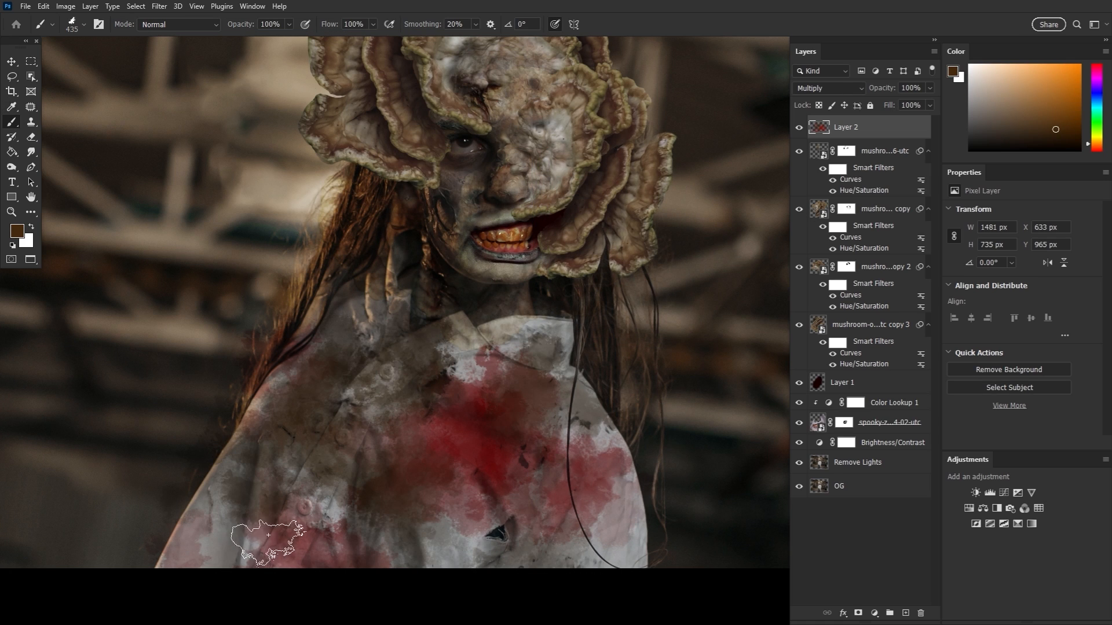
pyautogui.click(213, 530)
pyautogui.click(311, 373)
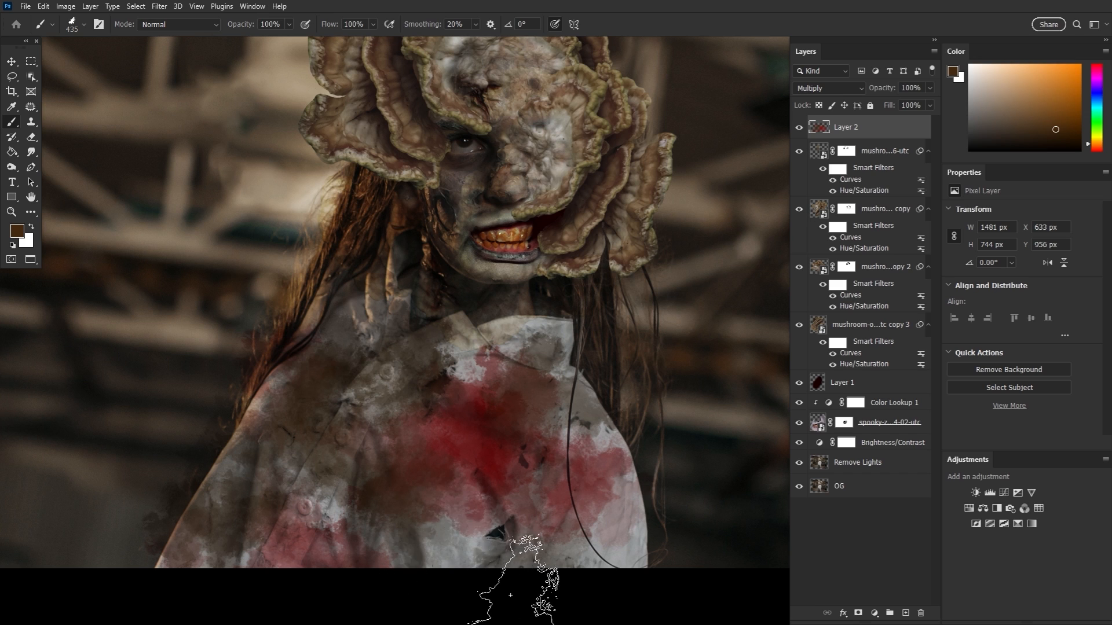
# Set the foreground color to #410f0f and paint darker blood over the shirt's existing stains with the same splatter brush
pyautogui.click(17, 231)
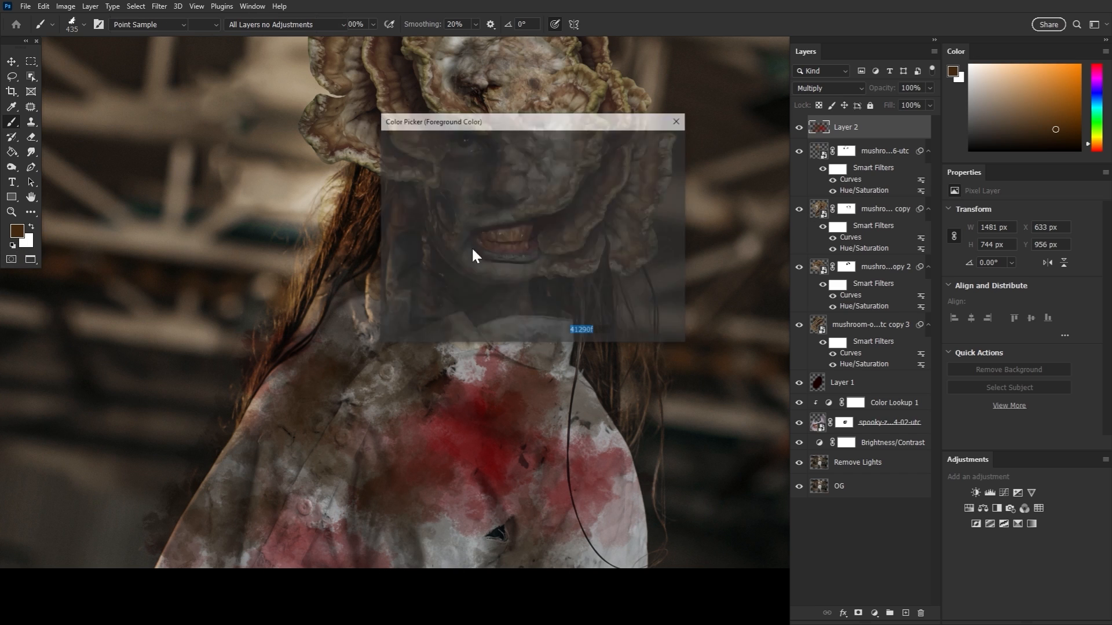
pyautogui.moveTo(542, 299); pyautogui.dragTo(547, 312)
pyautogui.click(648, 142)
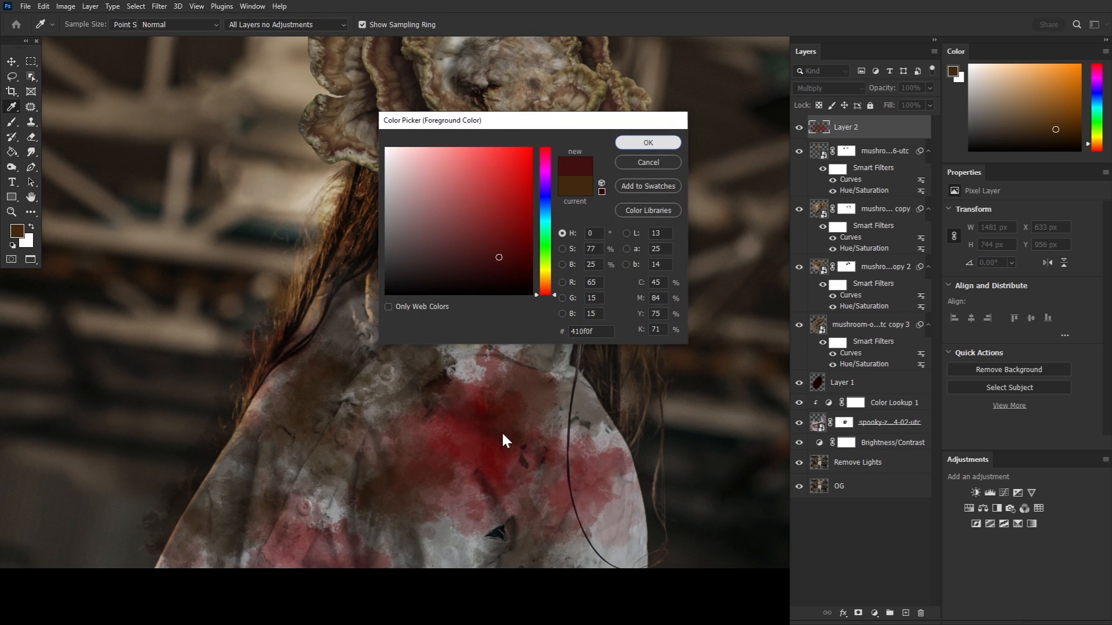
pyautogui.press('b')
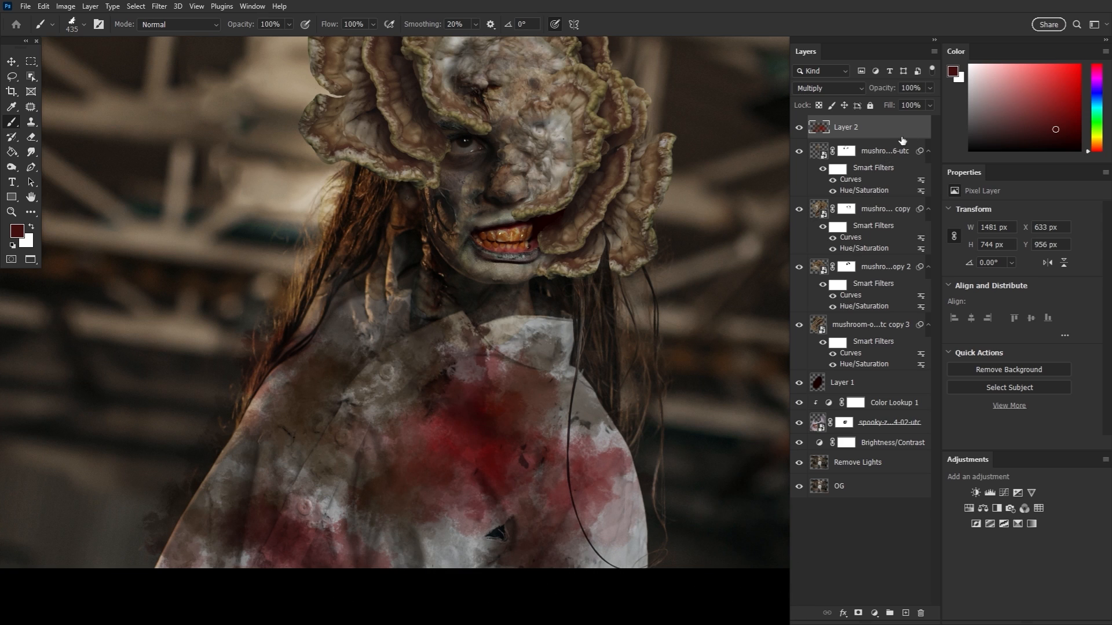
# Split the stain layer's Blend If underlying-layer highlights to about 110 / 220 so the shirt's bright folds show through
pyautogui.press('space')
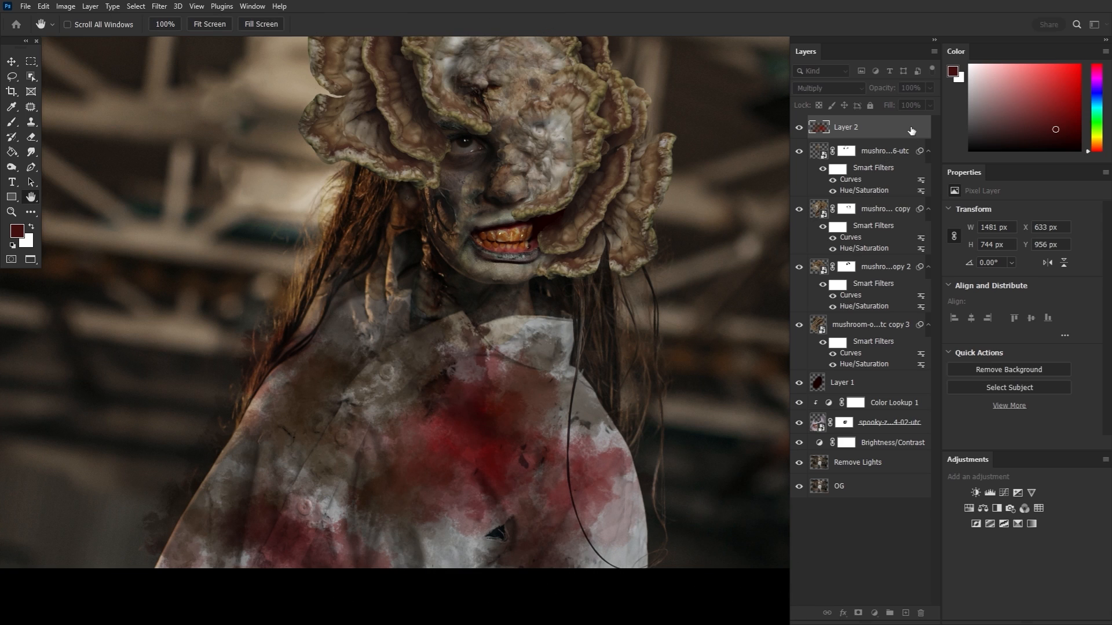
pyautogui.doubleClick(911, 131)
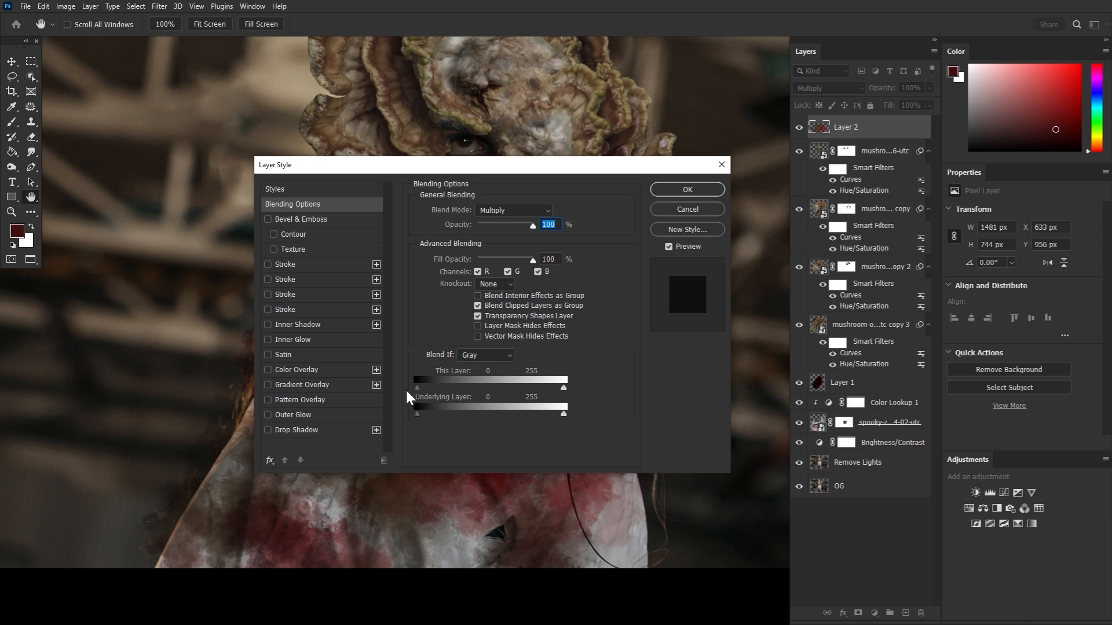
pyautogui.moveTo(598, 162); pyautogui.dragTo(572, 62)
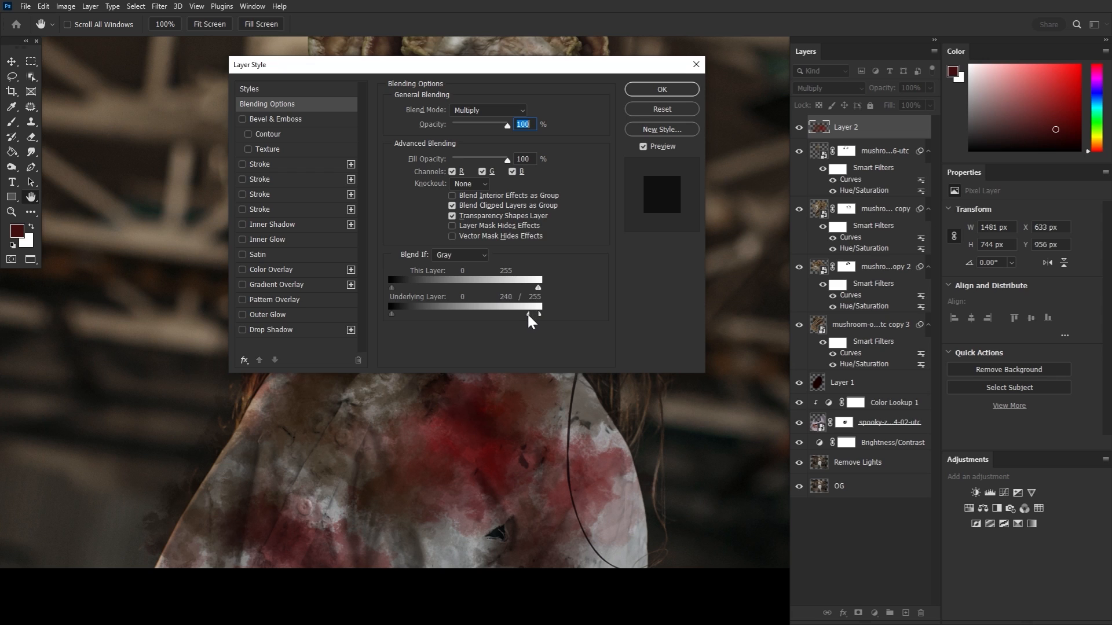
pyautogui.moveTo(517, 321); pyautogui.dragTo(457, 318)
pyautogui.moveTo(540, 315); pyautogui.dragTo(460, 325)
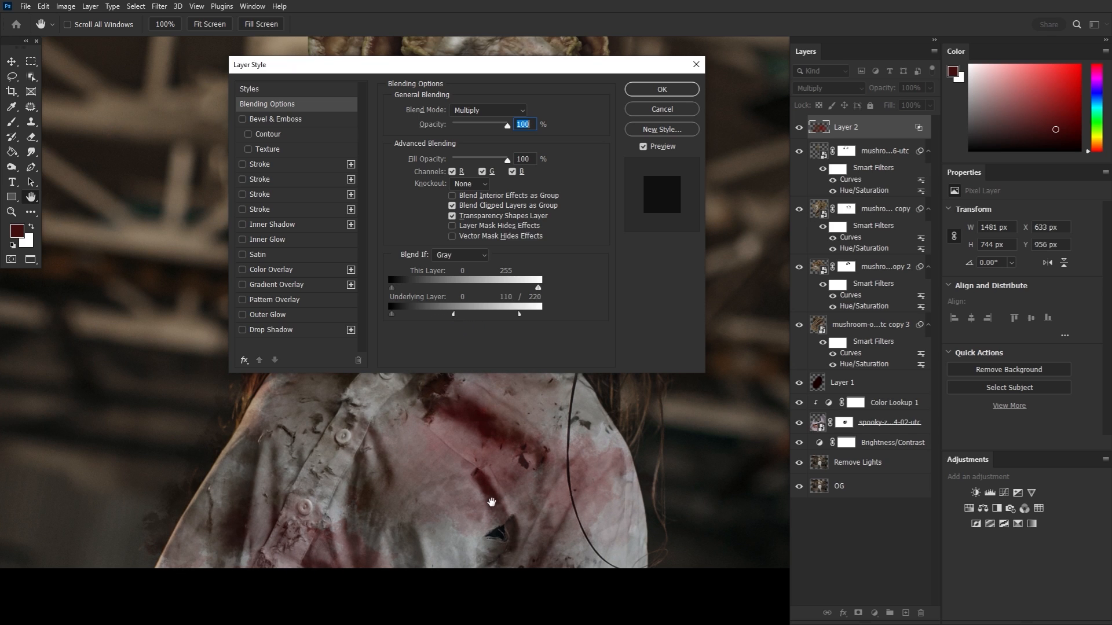
pyautogui.moveTo(452, 313)
pyautogui.mouseDown()
pyautogui.moveTo(520, 314)
pyautogui.moveTo(459, 317)
pyautogui.mouseUp()
pyautogui.moveTo(525, 311); pyautogui.dragTo(515, 312)
pyautogui.click(662, 90)
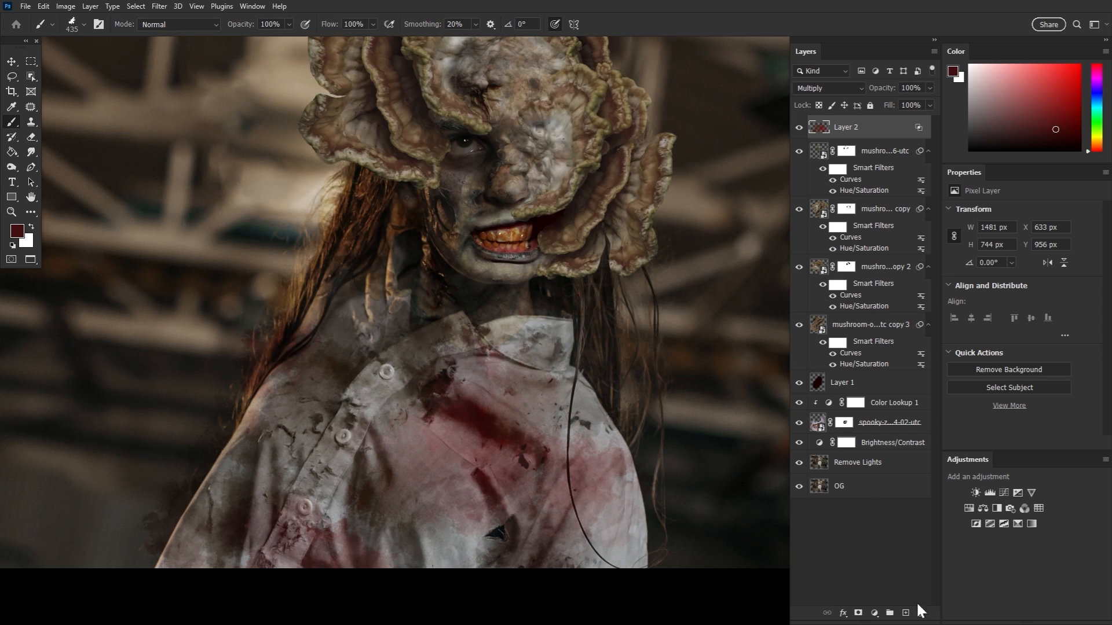
# Create a new layer above the shirt stain layer and set its blend mode to Multiply
pyautogui.click(907, 613)
pyautogui.click(828, 88)
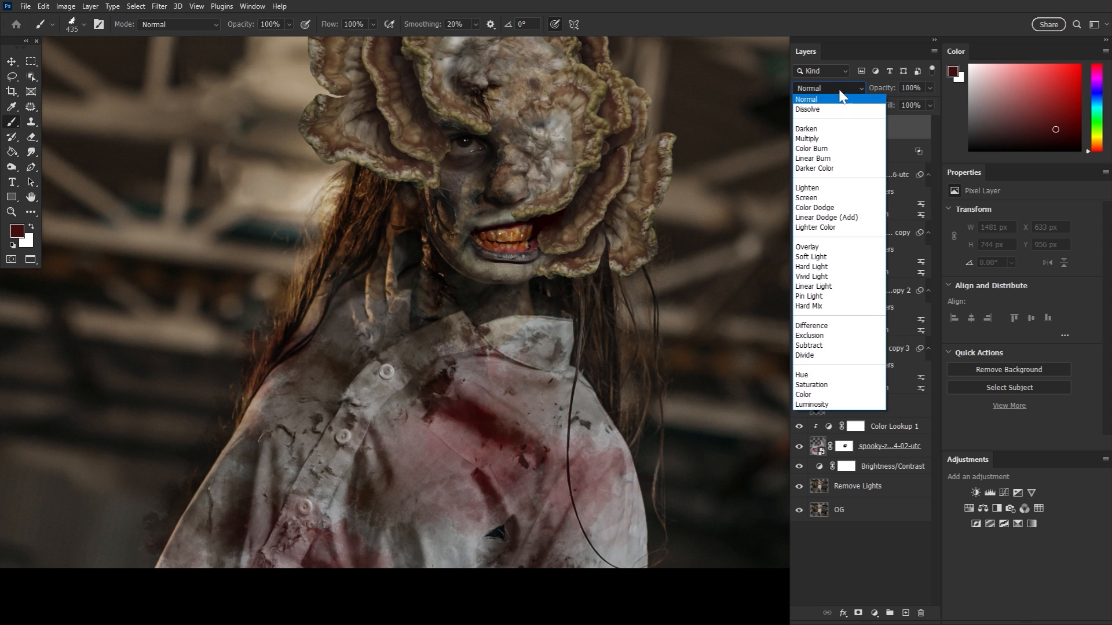
pyautogui.click(829, 139)
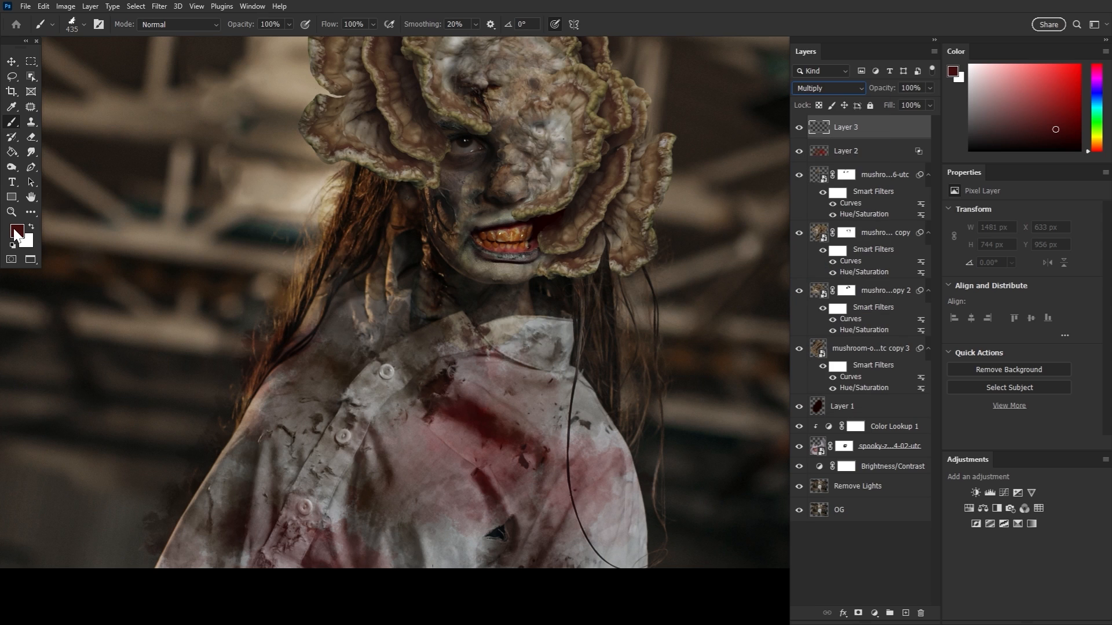
# Paint a #480000 blood streak from the mouth down the neck and along the shirt's button line with a 150 px splatter brush
pyautogui.click(17, 232)
pyautogui.moveTo(528, 257); pyautogui.dragTo(550, 254)
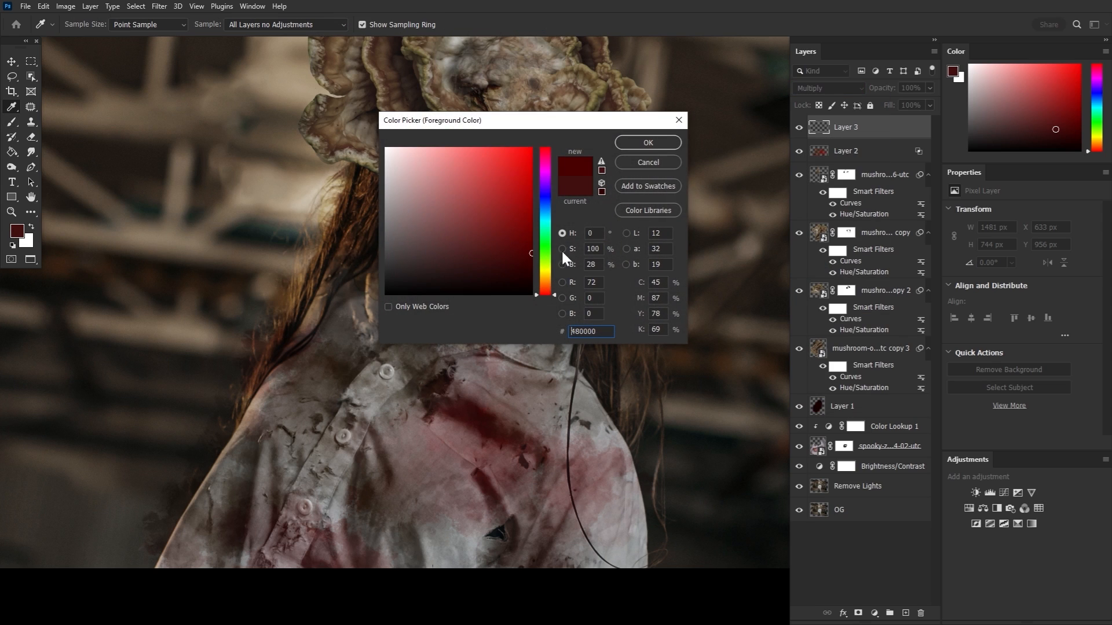
pyautogui.click(648, 142)
pyautogui.press('b')
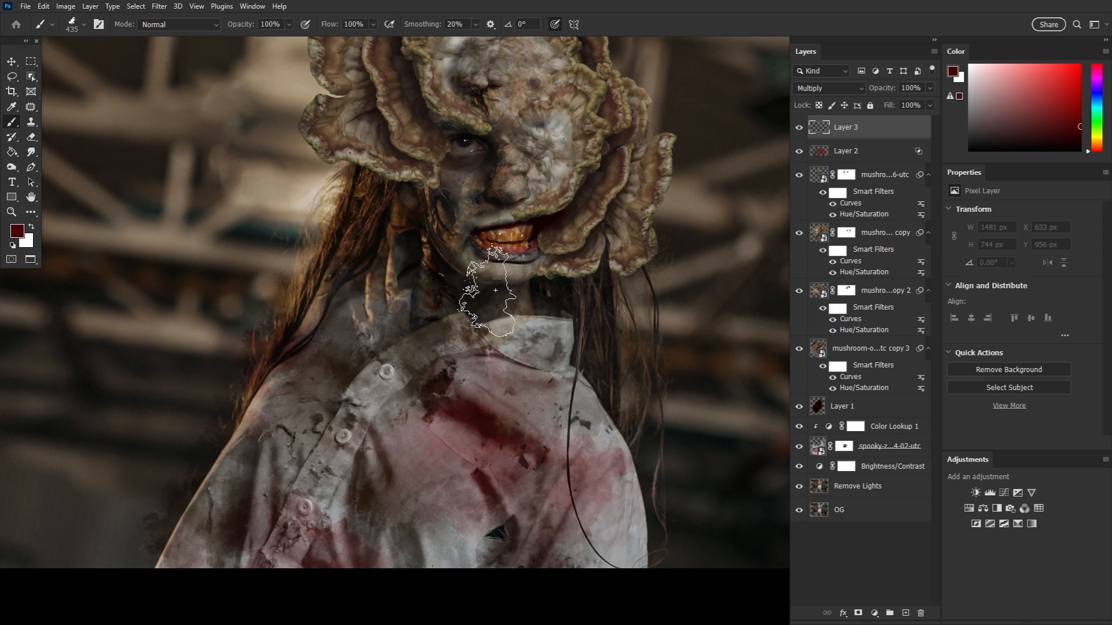
pyautogui.press('[')
pyautogui.press('[')
pyautogui.press('[')
pyautogui.press('[')
pyautogui.press('[')
pyautogui.moveTo(482, 268)
pyautogui.mouseDown()
pyautogui.moveTo(418, 322)
pyautogui.moveTo(397, 358)
pyautogui.moveTo(408, 353)
pyautogui.moveTo(416, 316)
pyautogui.moveTo(383, 360)
pyautogui.moveTo(322, 486)
pyautogui.moveTo(336, 432)
pyautogui.moveTo(283, 535)
pyautogui.moveTo(452, 264)
pyautogui.moveTo(509, 318)
pyautogui.moveTo(473, 300)
pyautogui.moveTo(436, 232)
pyautogui.moveTo(453, 227)
pyautogui.moveTo(456, 263)
pyautogui.moveTo(513, 247)
pyautogui.moveTo(396, 333)
pyautogui.moveTo(317, 485)
pyautogui.moveTo(272, 530)
pyautogui.mouseUp()
pyautogui.press('[')
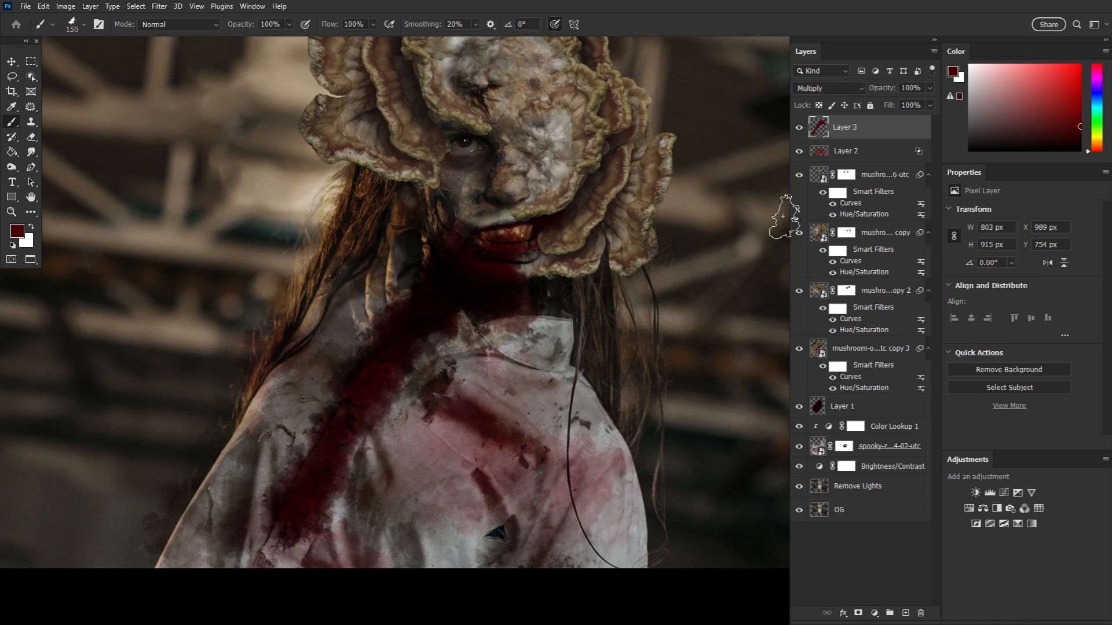
# Split the blood streak layer's Blend If underlying-layer highlights to 95 / 155 so the buttons and folds show through
pyautogui.doubleClick(921, 130)
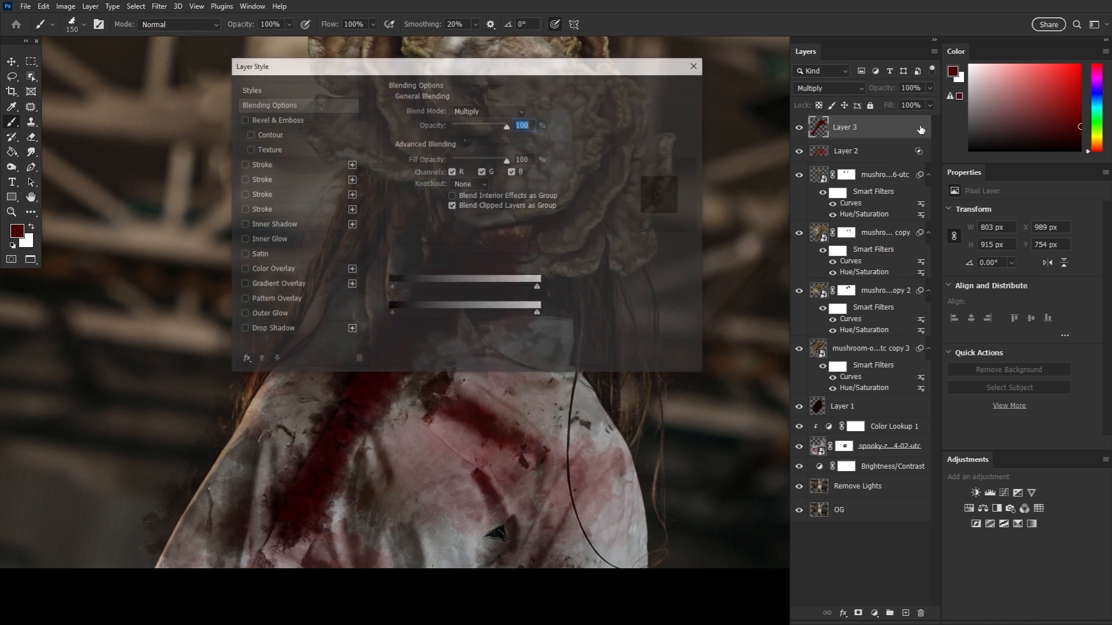
pyautogui.moveTo(551, 79); pyautogui.dragTo(889, 132)
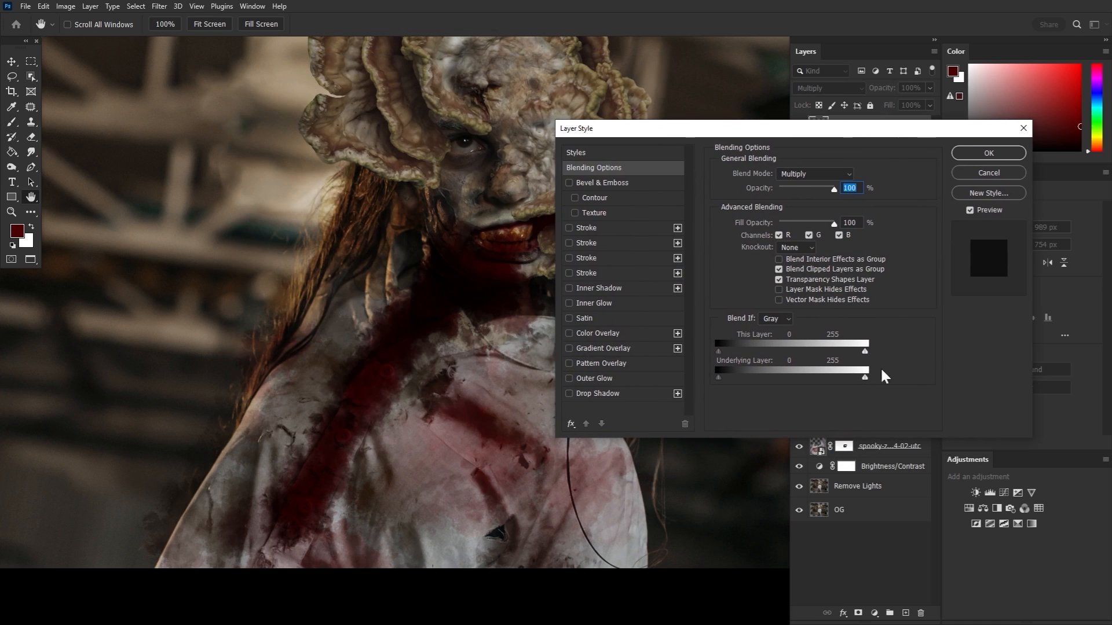
pyautogui.moveTo(865, 382)
pyautogui.mouseDown()
pyautogui.moveTo(757, 388)
pyautogui.moveTo(770, 388)
pyautogui.mouseUp()
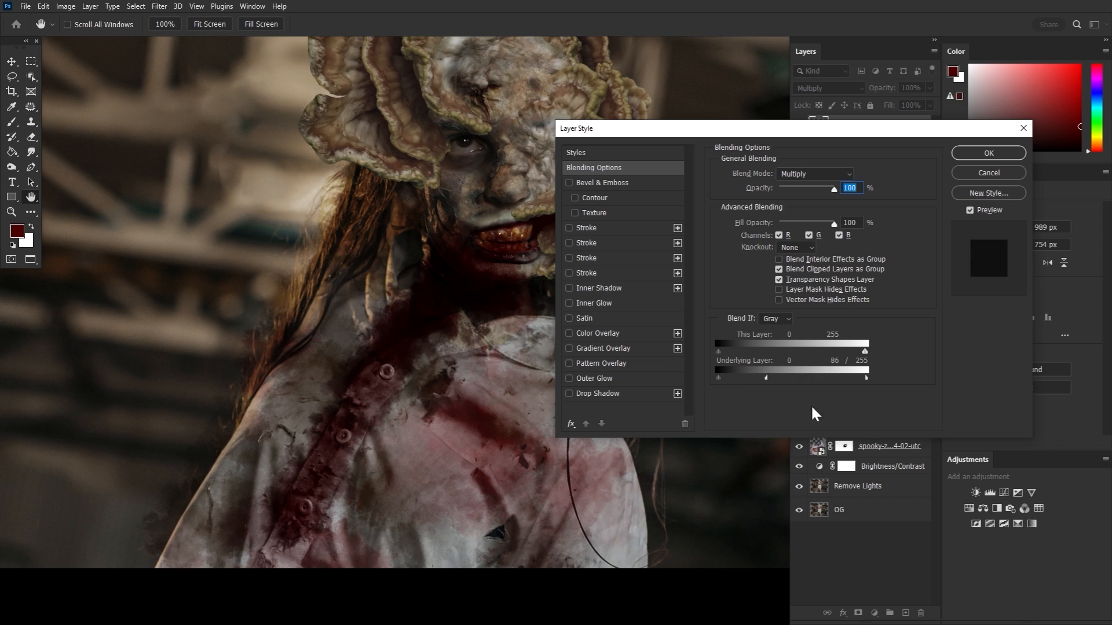
pyautogui.moveTo(869, 380); pyautogui.dragTo(772, 383)
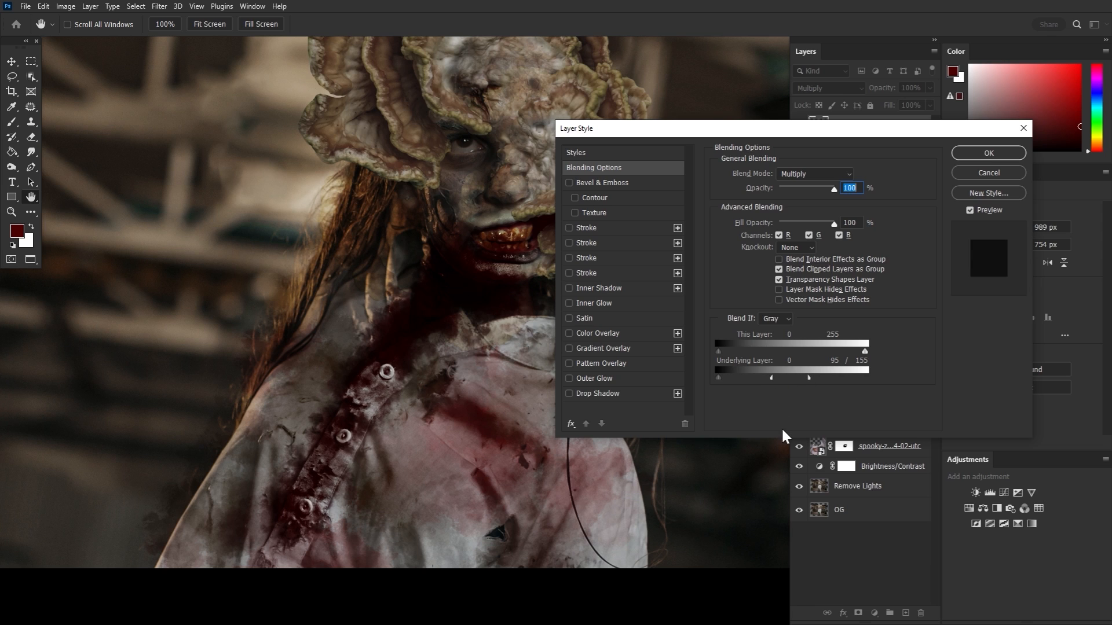
pyautogui.click(986, 154)
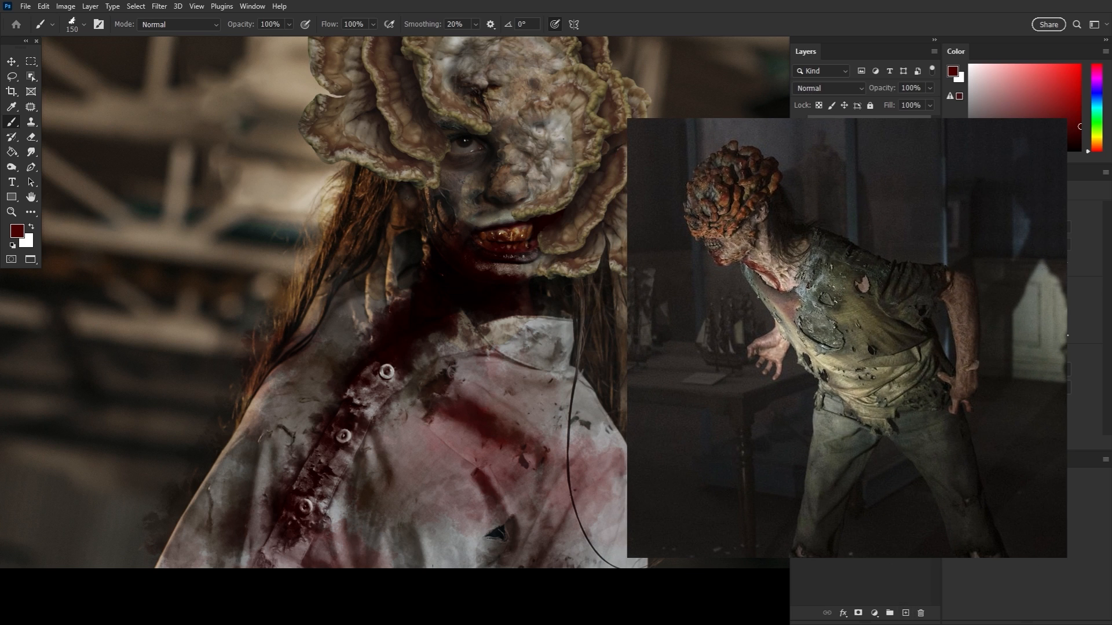
# Set the new top layer's blend mode to Multiply and choose a soft round brush at 150 px
pyautogui.click(827, 88)
pyautogui.click(807, 138)
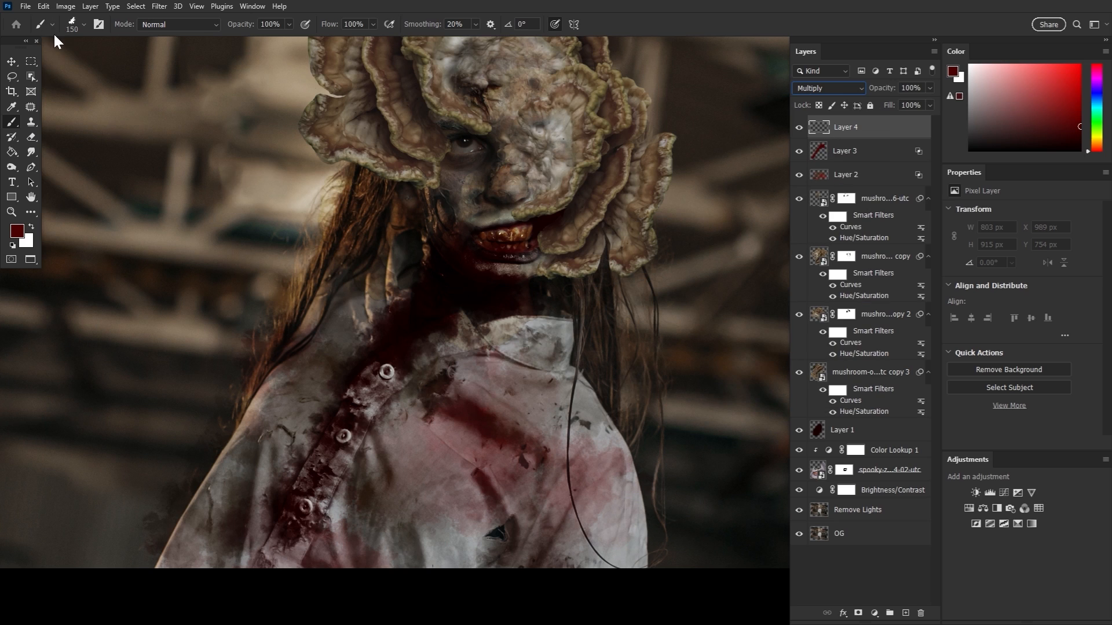
pyautogui.click(72, 26)
pyautogui.scroll(5, 333, 173)
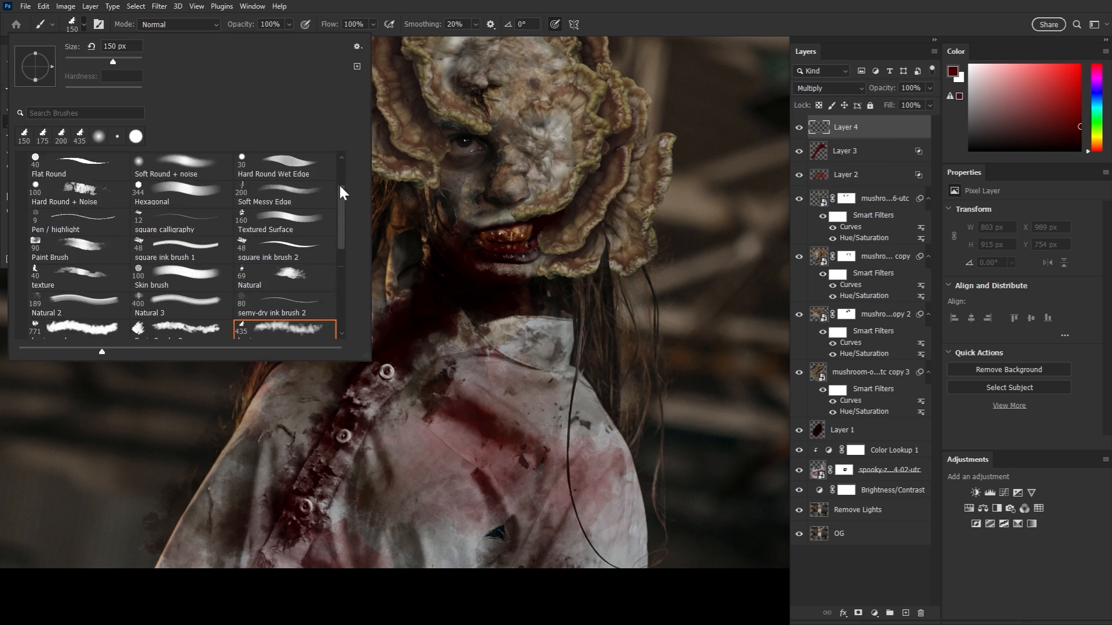
pyautogui.doubleClick(83, 183)
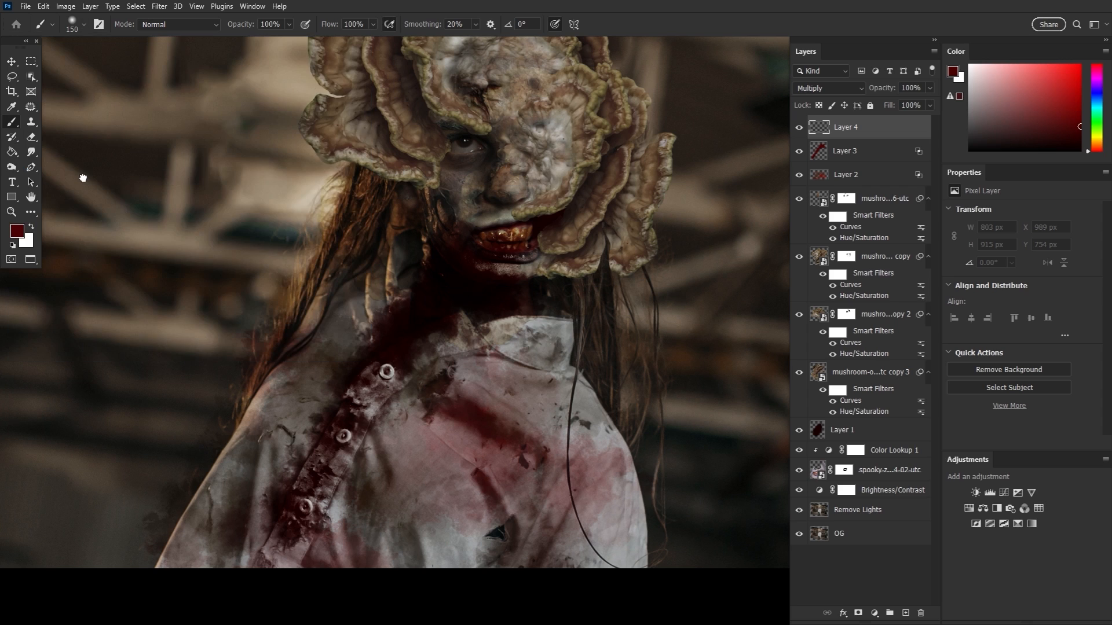
# Paint medium blue (hue 198°) over the fungal forehead, cheek and mushroom caps, and lower the layer's opacity to 61%
pyautogui.click(17, 231)
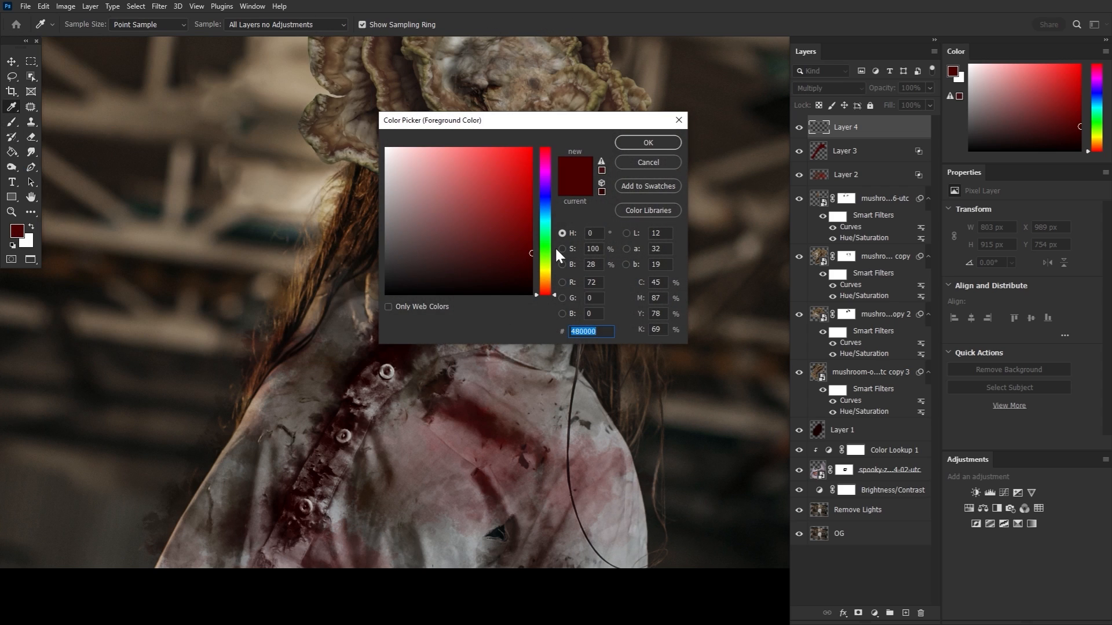
pyautogui.click(549, 214)
pyautogui.click(490, 153)
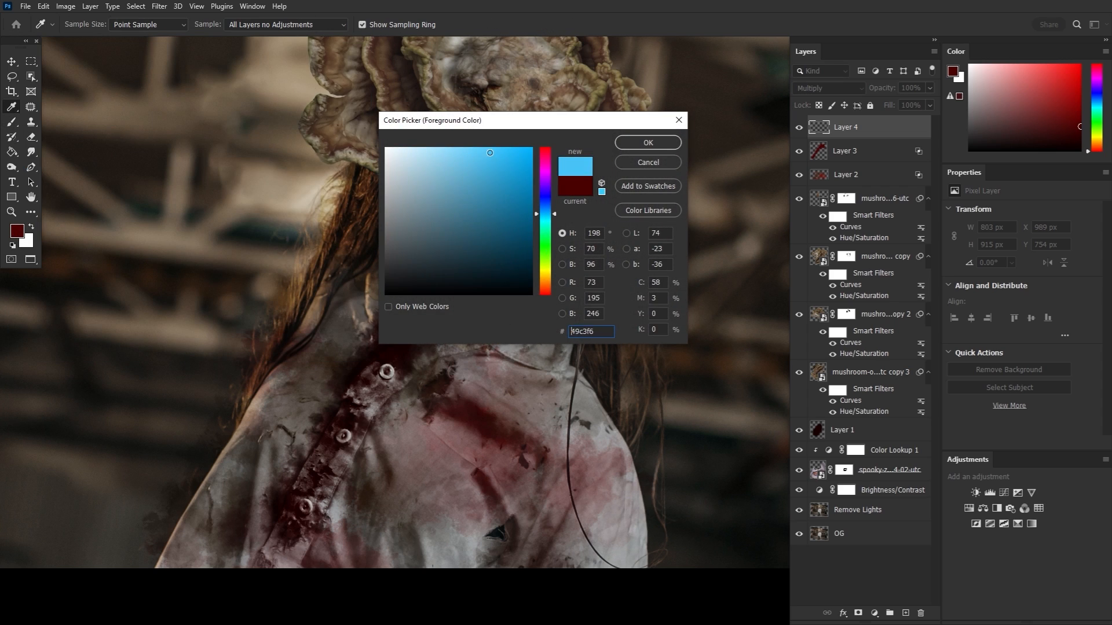
pyautogui.click(506, 189)
pyautogui.click(648, 142)
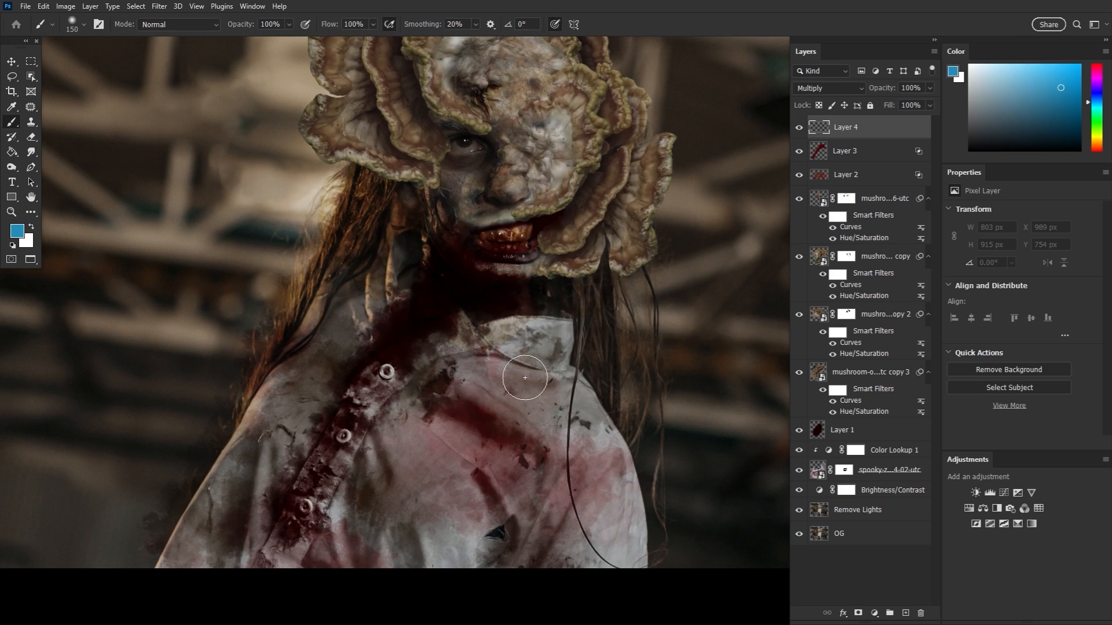
pyautogui.scroll(5, 525, 377)
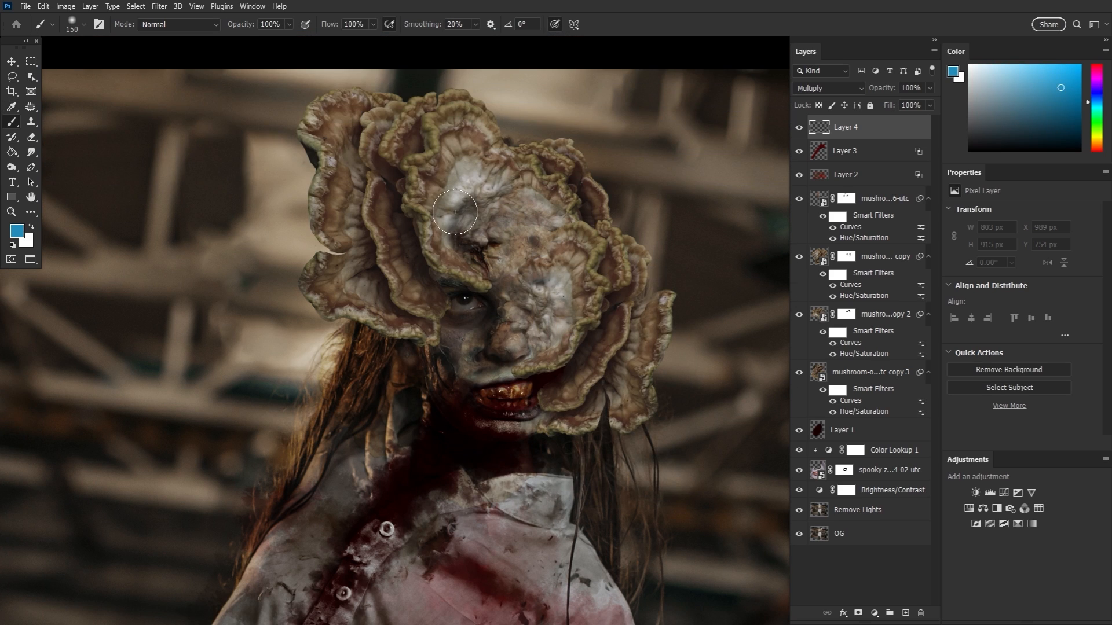
pyautogui.moveTo(883, 88); pyautogui.dragTo(860, 98)
pyautogui.moveTo(465, 226)
pyautogui.mouseDown()
pyautogui.moveTo(474, 180)
pyautogui.moveTo(447, 227)
pyautogui.mouseUp()
pyautogui.moveTo(538, 203); pyautogui.dragTo(550, 336)
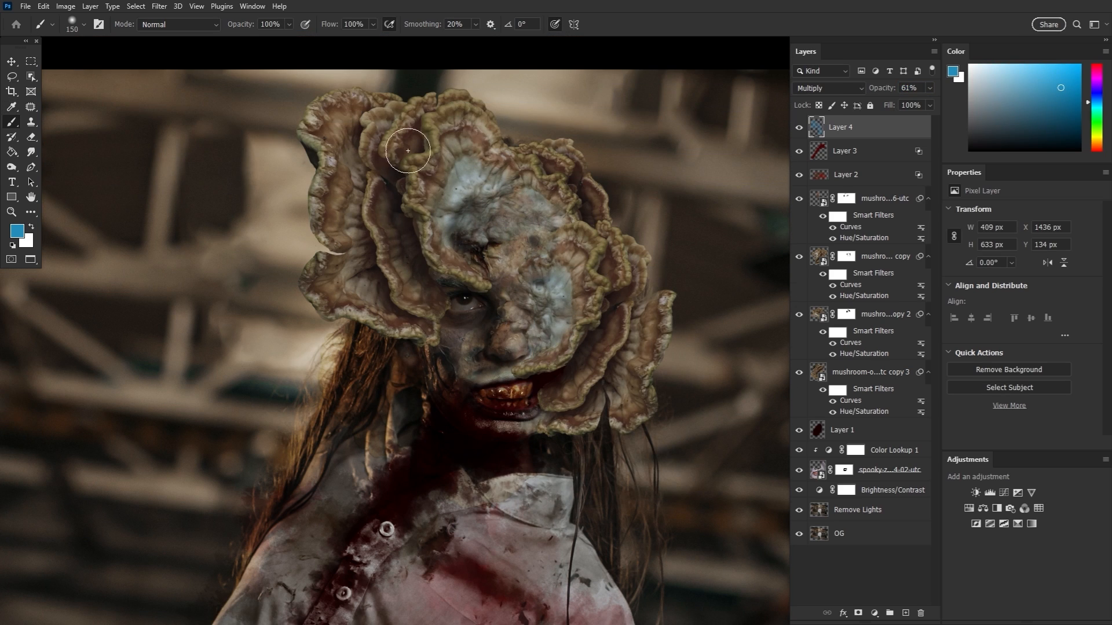
pyautogui.moveTo(407, 151)
pyautogui.mouseDown()
pyautogui.moveTo(354, 117)
pyautogui.moveTo(531, 284)
pyautogui.moveTo(602, 320)
pyautogui.moveTo(483, 417)
pyautogui.moveTo(633, 358)
pyautogui.moveTo(548, 157)
pyautogui.mouseUp()
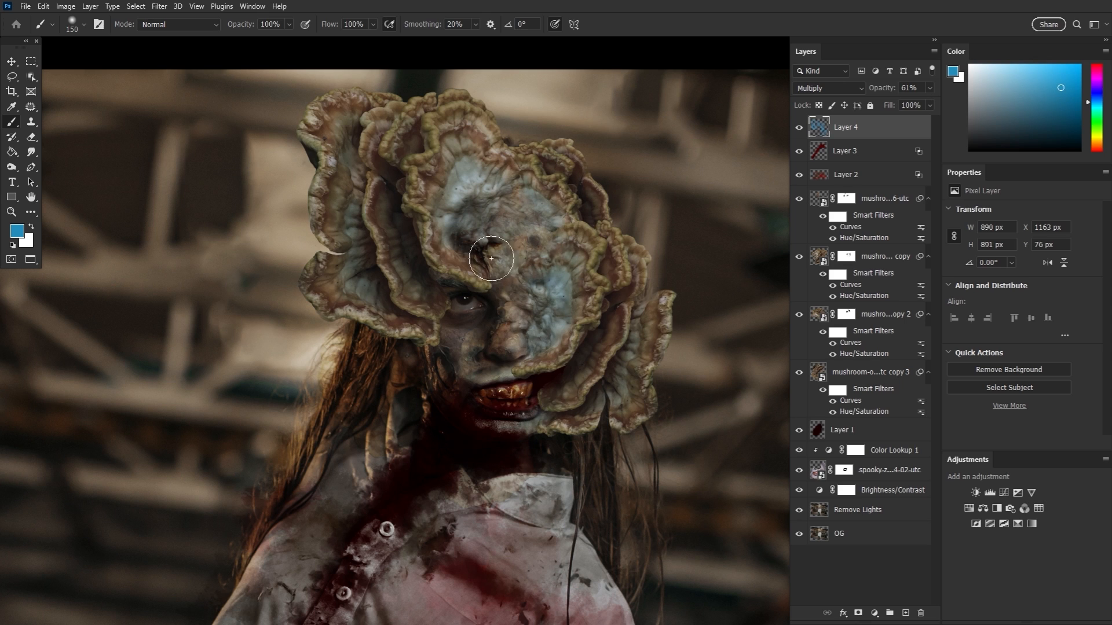
# Set the foreground to an ochre orange and trace the rims of the left and upper mushrooms with a 50 px soft brush
pyautogui.click(18, 231)
pyautogui.click(544, 278)
pyautogui.click(489, 180)
pyautogui.click(648, 142)
pyautogui.press('[')
pyautogui.press('[')
pyautogui.press('[')
pyautogui.press('[')
pyautogui.press('[')
pyautogui.press('[')
pyautogui.press('[')
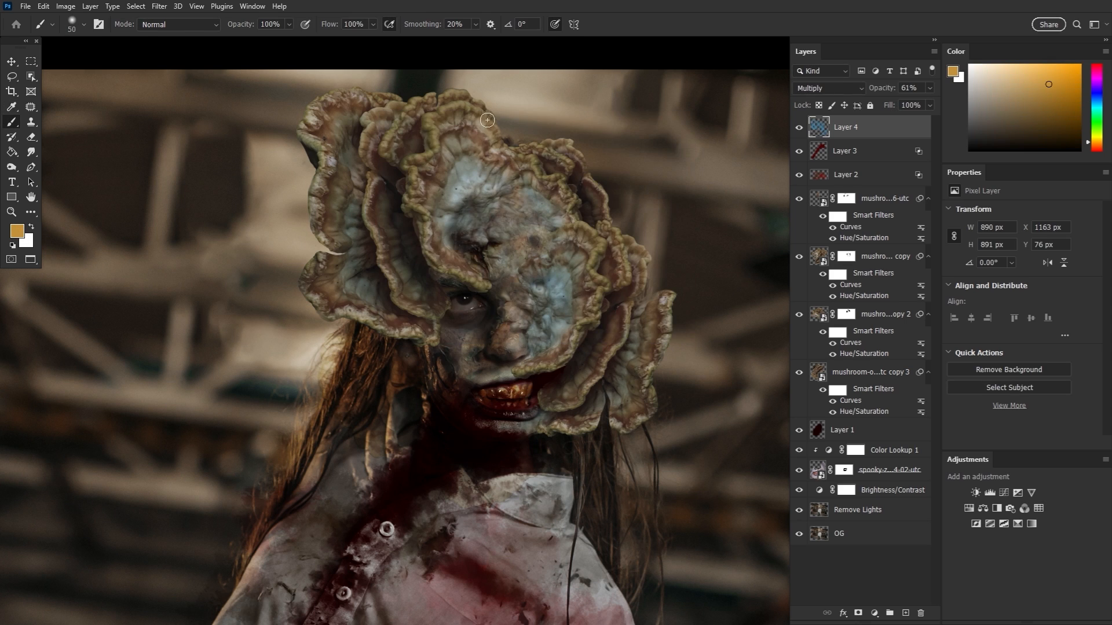
pyautogui.moveTo(487, 120); pyautogui.dragTo(474, 284)
pyautogui.moveTo(401, 114); pyautogui.dragTo(429, 316)
pyautogui.moveTo(366, 100)
pyautogui.mouseDown()
pyautogui.moveTo(309, 284)
pyautogui.moveTo(418, 334)
pyautogui.mouseUp()
# Trace the right-hand mushroom rims and touch up the edge above the mouth in ochre with a 60 px soft brush
pyautogui.press(']')
pyautogui.moveTo(586, 233)
pyautogui.mouseDown()
pyautogui.moveTo(579, 342)
pyautogui.moveTo(553, 364)
pyautogui.mouseUp()
pyautogui.moveTo(619, 250); pyautogui.dragTo(623, 284)
pyautogui.moveTo(638, 257); pyautogui.dragTo(636, 301)
pyautogui.moveTo(613, 352); pyautogui.dragTo(570, 404)
pyautogui.moveTo(663, 303)
pyautogui.mouseDown()
pyautogui.moveTo(630, 424)
pyautogui.moveTo(560, 427)
pyautogui.mouseUp()
pyautogui.moveTo(495, 377); pyautogui.dragTo(536, 367)
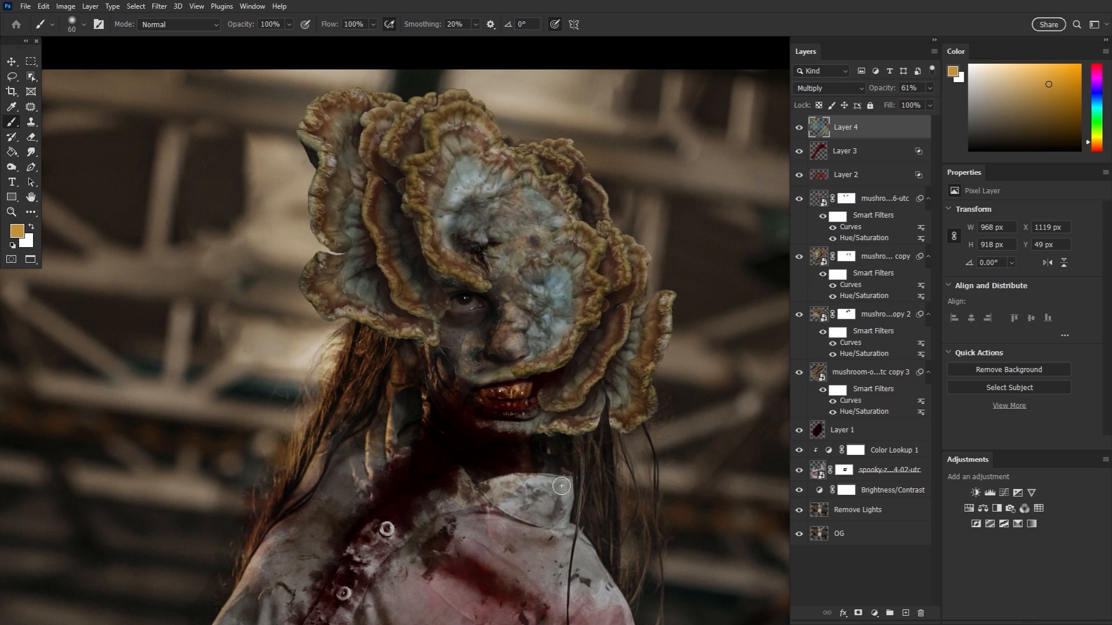
pyautogui.press(']')
pyautogui.press(']')
pyautogui.press(']')
pyautogui.press(']')
pyautogui.press('[')
pyautogui.press('[')
pyautogui.press('[')
pyautogui.press('[')
pyautogui.moveTo(530, 427)
pyautogui.mouseDown()
pyautogui.moveTo(459, 460)
pyautogui.moveTo(528, 490)
pyautogui.mouseUp()
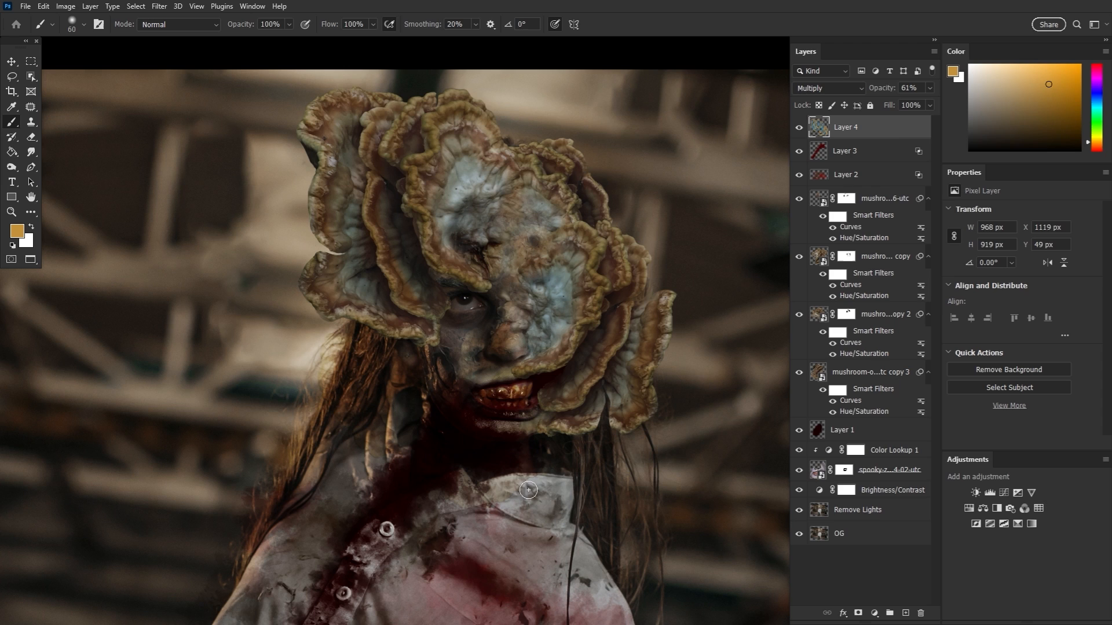
# Blend the color tint layer by splitting its Underlying Layer highlight limit to 105 / 196, and lower its opacity to 53%
pyautogui.doubleClick(901, 137)
pyautogui.moveTo(865, 380); pyautogui.dragTo(777, 380)
pyautogui.click(979, 214)
pyautogui.click(979, 214)
pyautogui.click(987, 213)
pyautogui.click(988, 215)
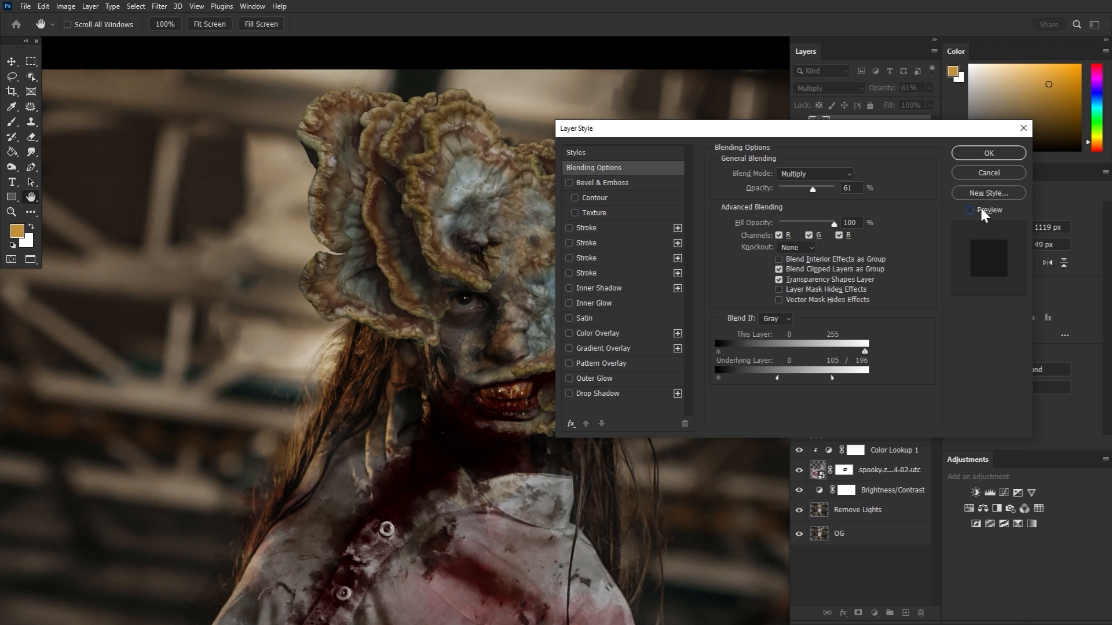
pyautogui.click(988, 153)
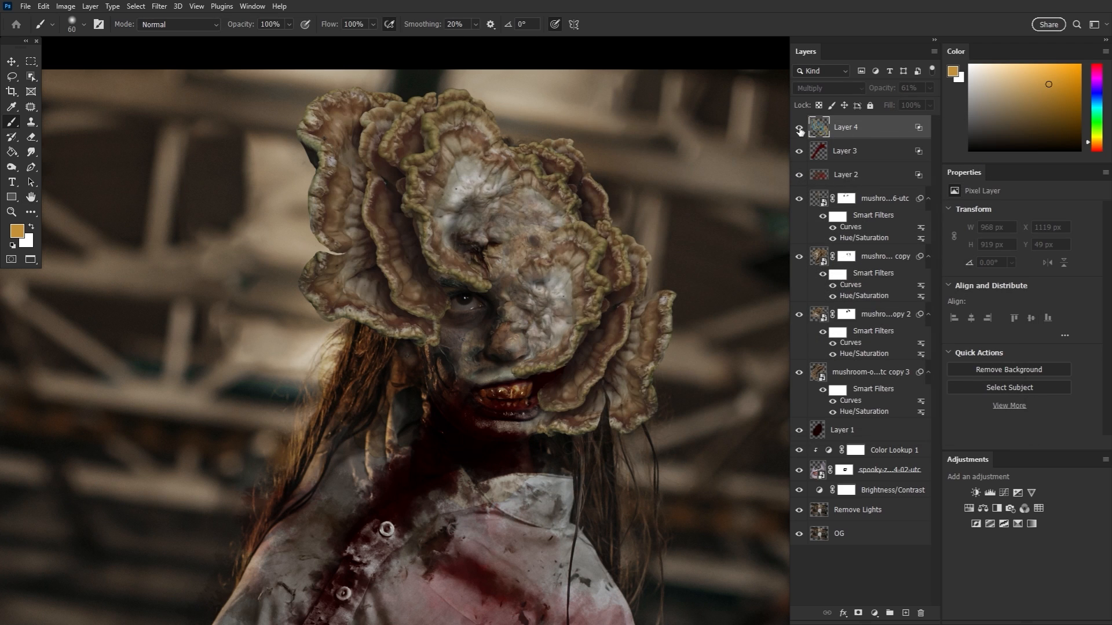
pyautogui.moveTo(887, 90); pyautogui.dragTo(889, 94)
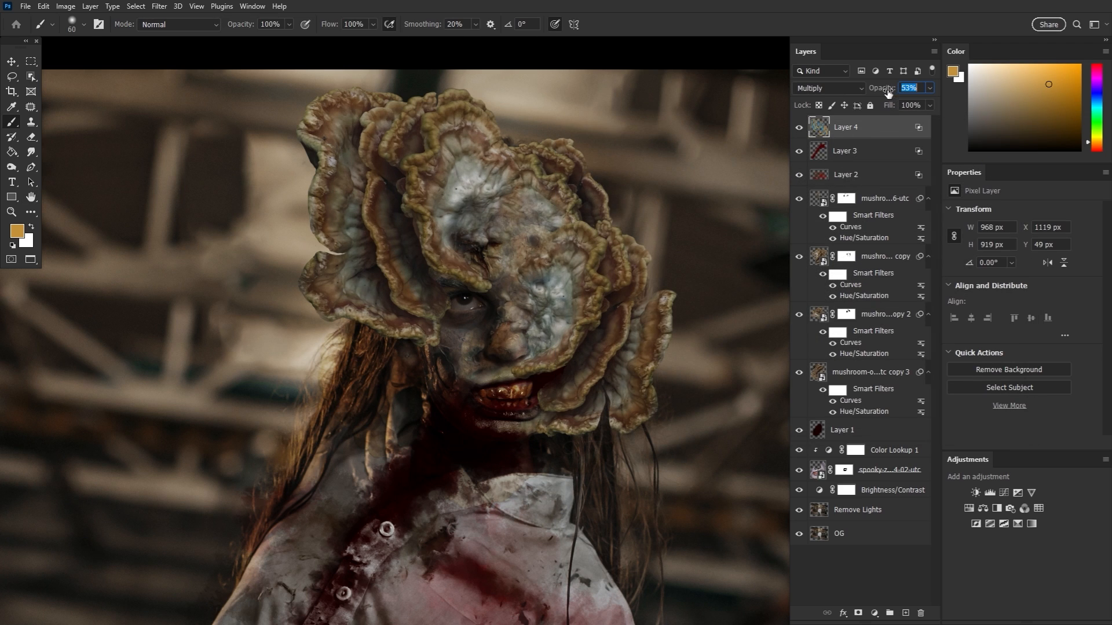
pyautogui.scroll(-3, 561, 408)
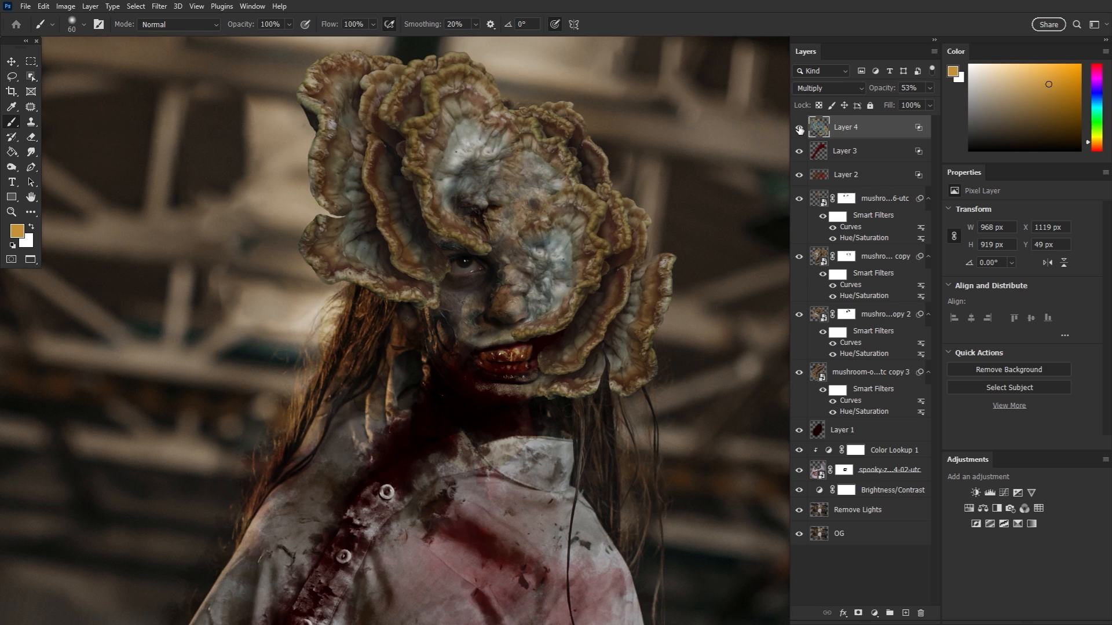
# Add a new top layer, choose the Hard Round brush and set the foreground color to pale cyan #b2d2d2
pyautogui.click(904, 614)
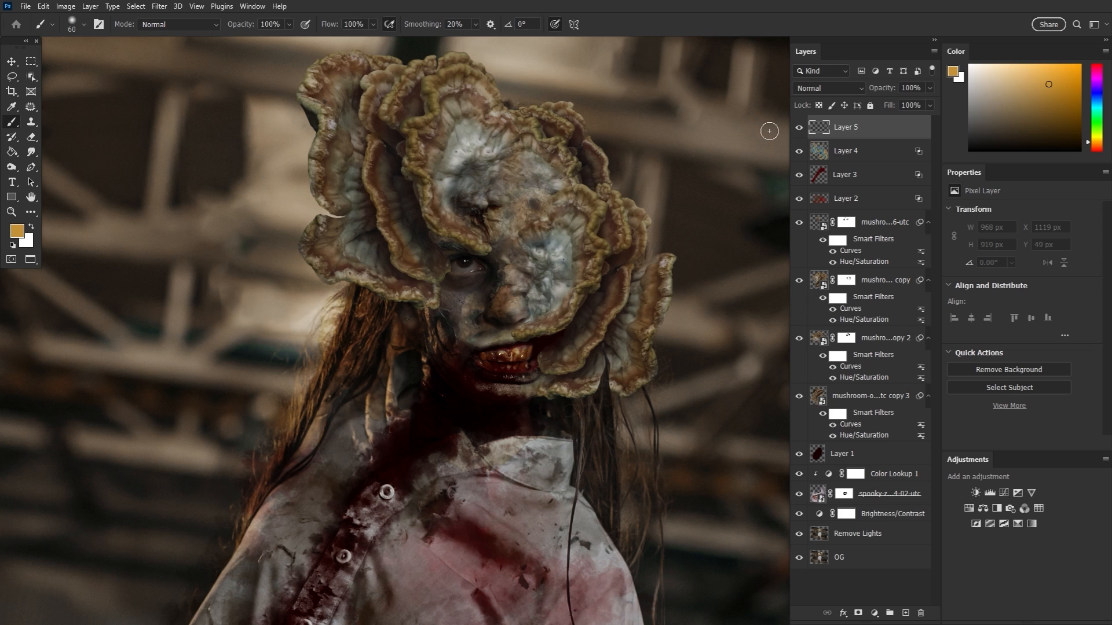
pyautogui.click(76, 26)
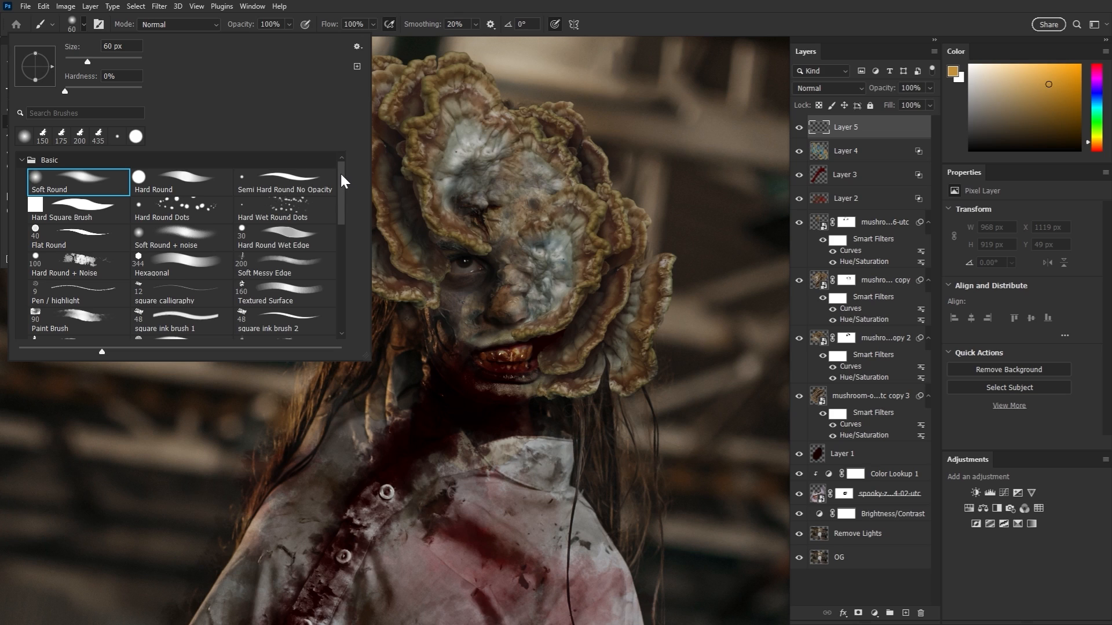
pyautogui.doubleClick(195, 187)
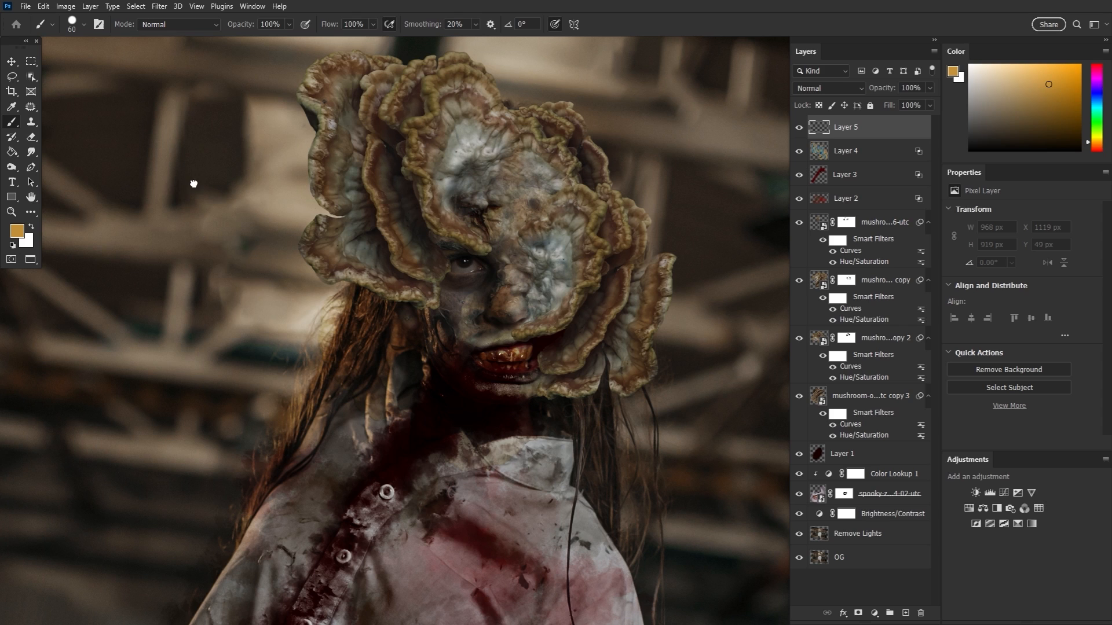
pyautogui.click(17, 231)
pyautogui.click(546, 221)
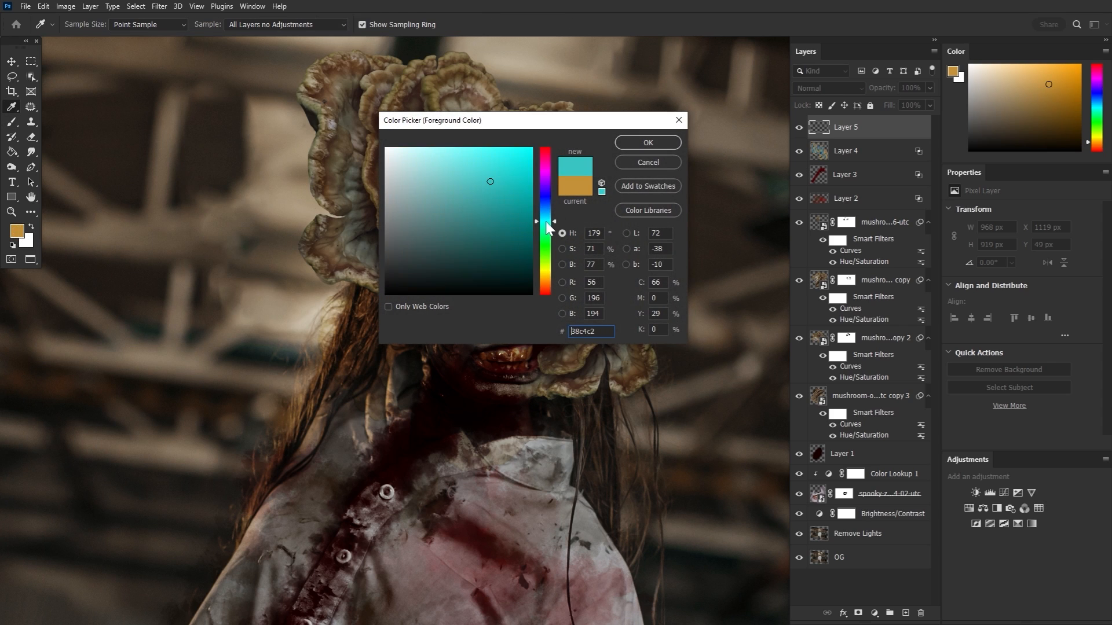
pyautogui.moveTo(432, 174)
pyautogui.mouseDown()
pyautogui.moveTo(402, 148)
pyautogui.moveTo(408, 174)
pyautogui.mouseUp()
pyautogui.click(655, 147)
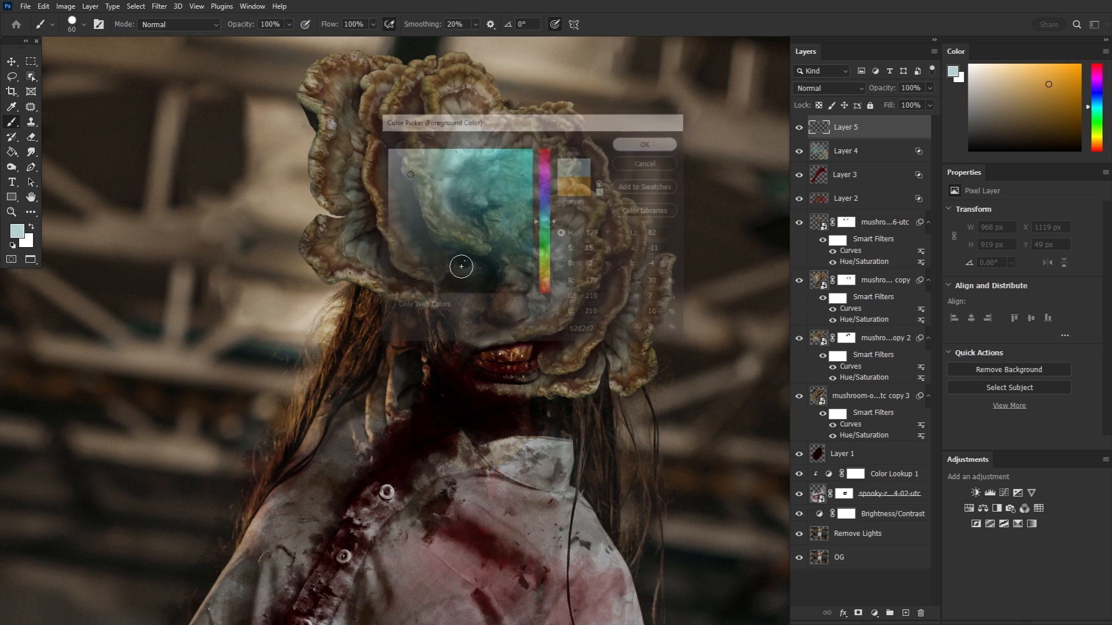
# Paint thin pale saliva strands from the upper teeth down to the lower lip with a 2 px brush
pyautogui.keyDown('ctrl'); pyautogui.click(525, 376); pyautogui.keyUp('ctrl')
pyautogui.keyDown('ctrl'); pyautogui.click(526, 376); pyautogui.keyUp('ctrl')
pyautogui.press('[')
pyautogui.press('[')
pyautogui.press('[')
pyautogui.press('[')
pyautogui.press('[')
pyautogui.press('[')
pyautogui.press('[')
pyautogui.press('[')
pyautogui.press('[')
pyautogui.press('[')
pyautogui.press('[')
pyautogui.press('[')
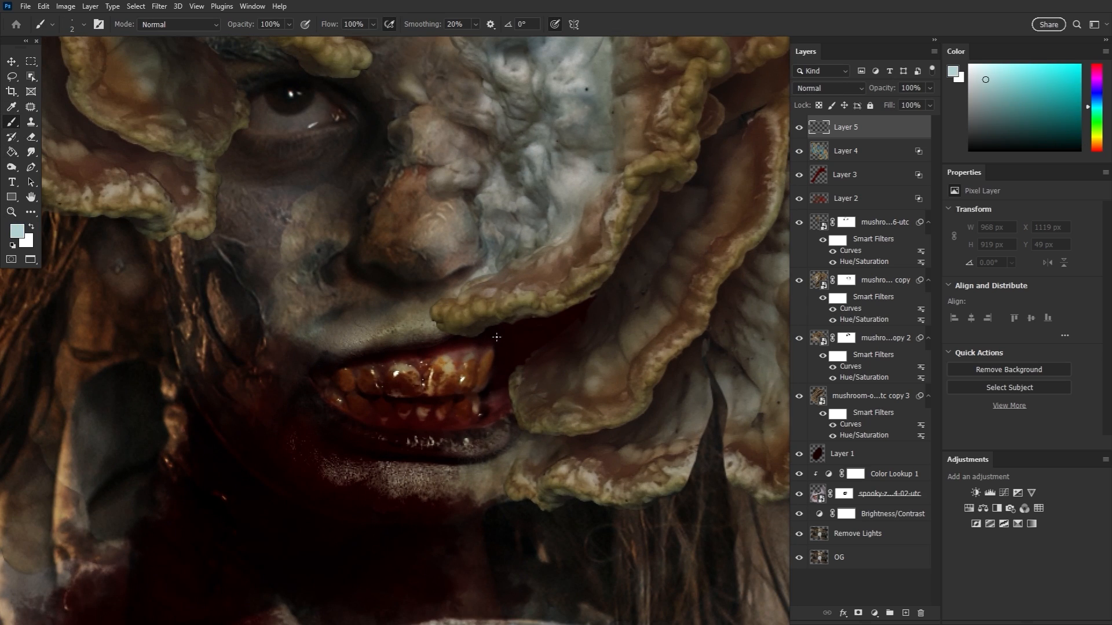
pyautogui.moveTo(470, 330); pyautogui.dragTo(440, 429)
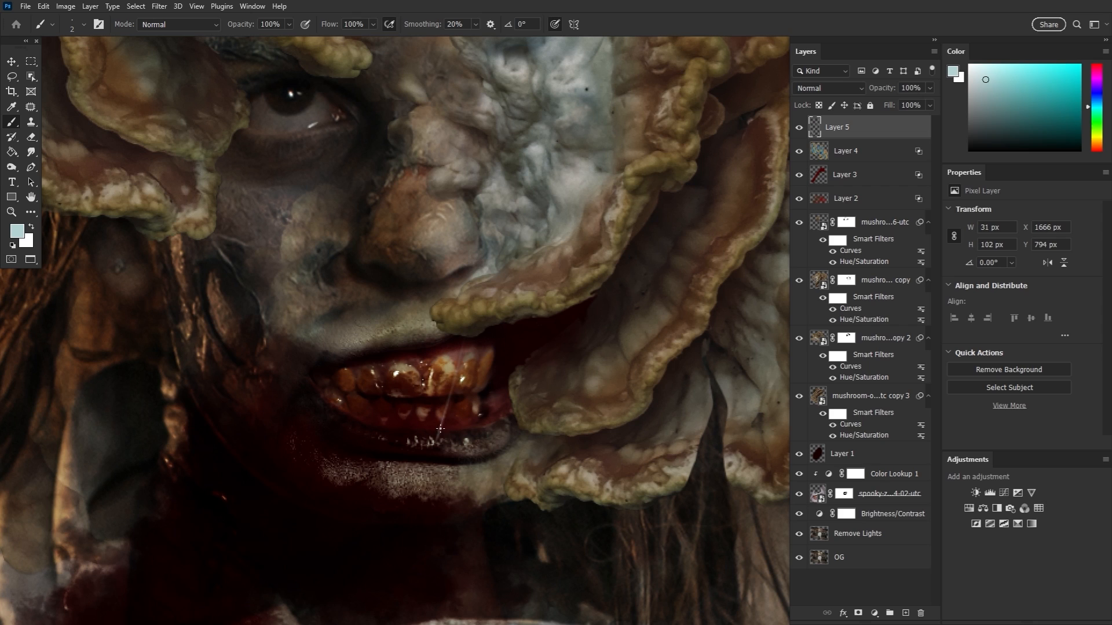
pyautogui.moveTo(464, 329); pyautogui.dragTo(464, 332)
# Set the brush hardness to 100% and paint fine pale strands and wet specks over the mouth, neck, face and mushroom growths
pyautogui.doubleClick(12, 213)
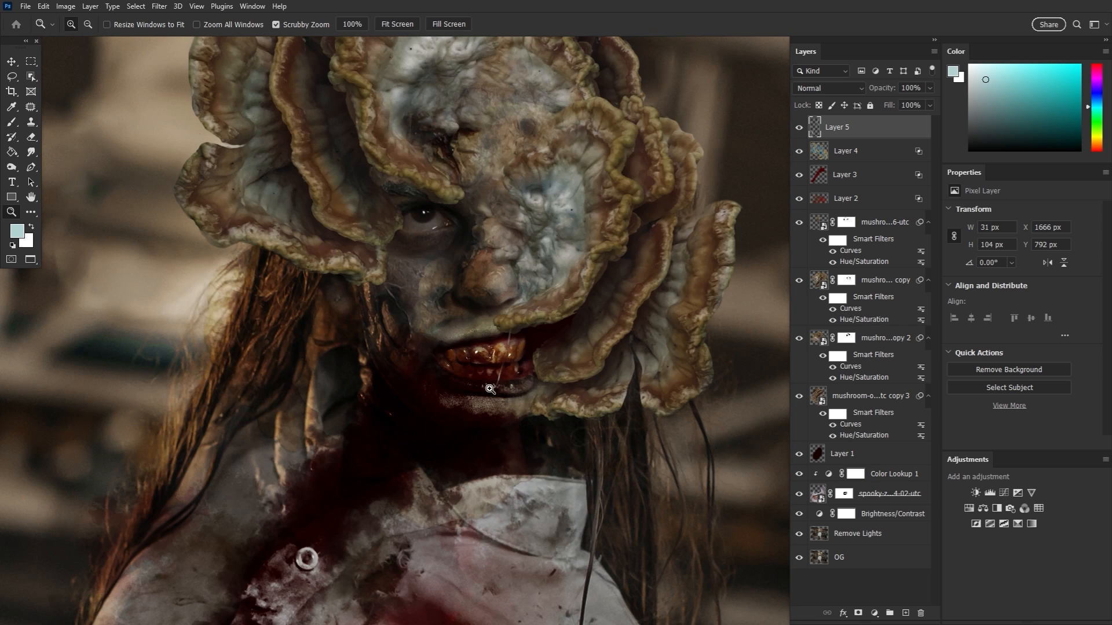
pyautogui.press('b')
pyautogui.click(73, 26)
pyautogui.moveTo(147, 96); pyautogui.dragTo(152, 98)
pyautogui.click(896, 132)
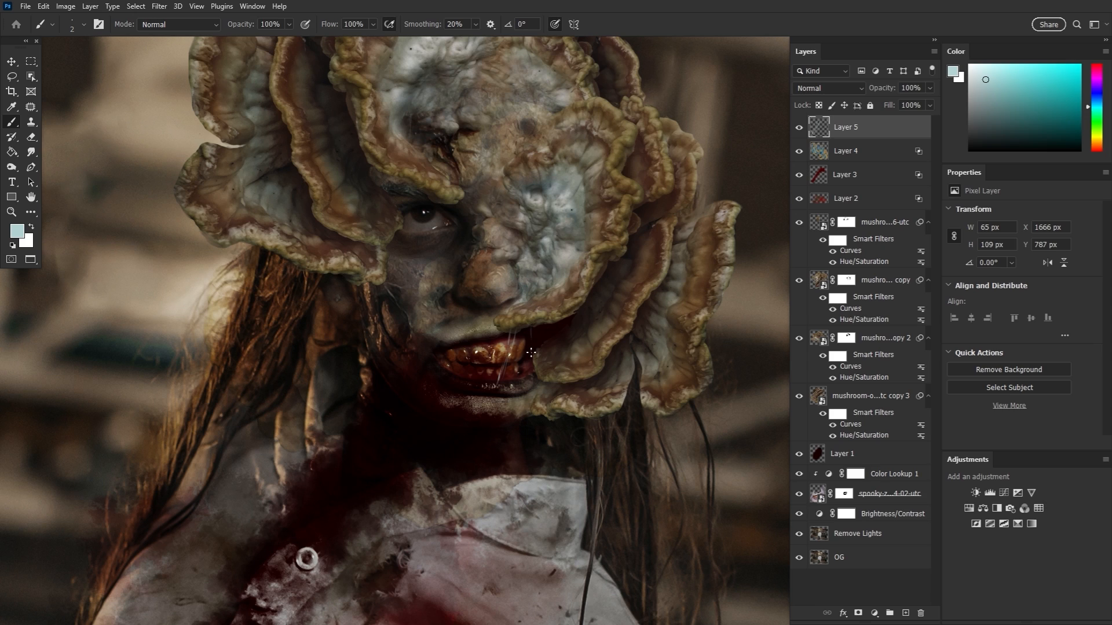
pyautogui.click(461, 384)
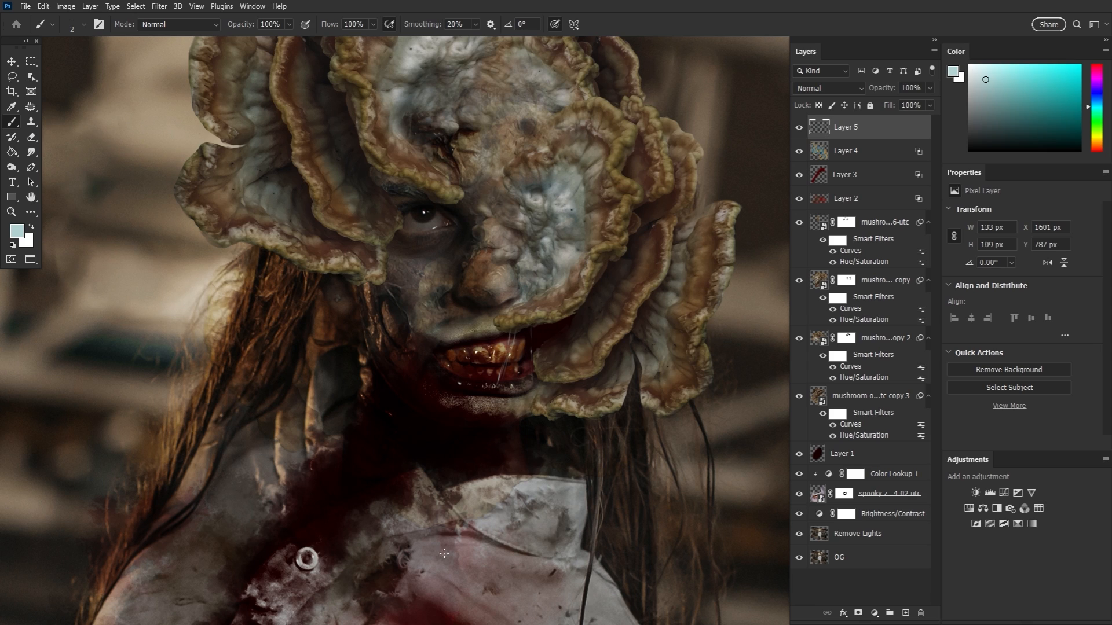
pyautogui.click(431, 408)
pyautogui.click(390, 413)
pyautogui.click(326, 231)
pyautogui.click(638, 308)
pyautogui.moveTo(623, 167); pyautogui.dragTo(662, 147)
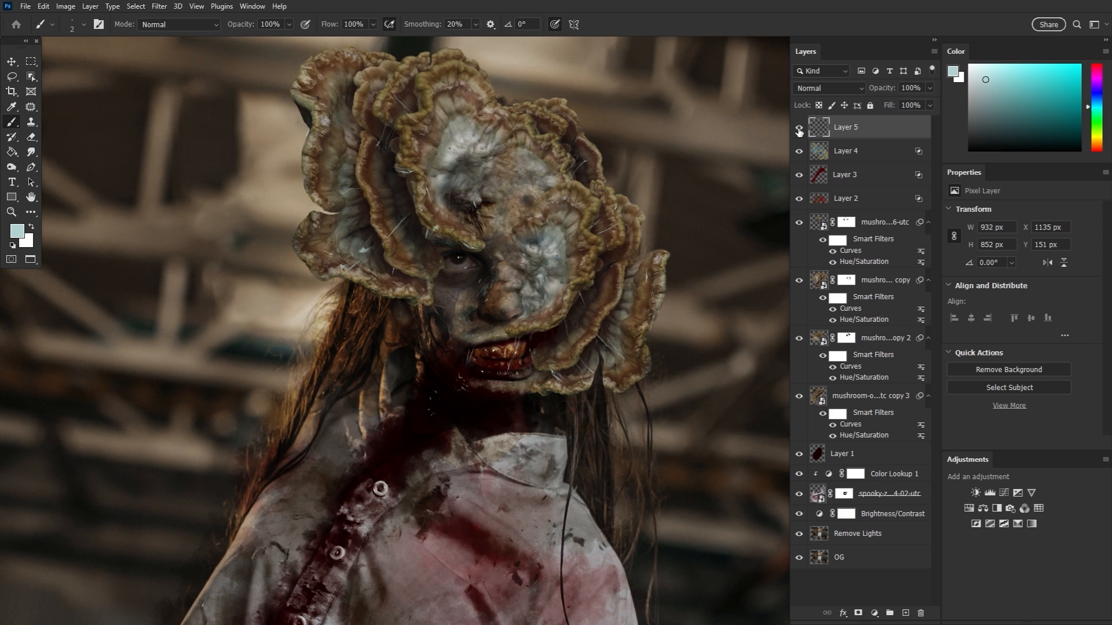
# Add a new top layer in Screen mode and set the Hard Round brush hardness to 70%
pyautogui.click(906, 613)
pyautogui.click(828, 88)
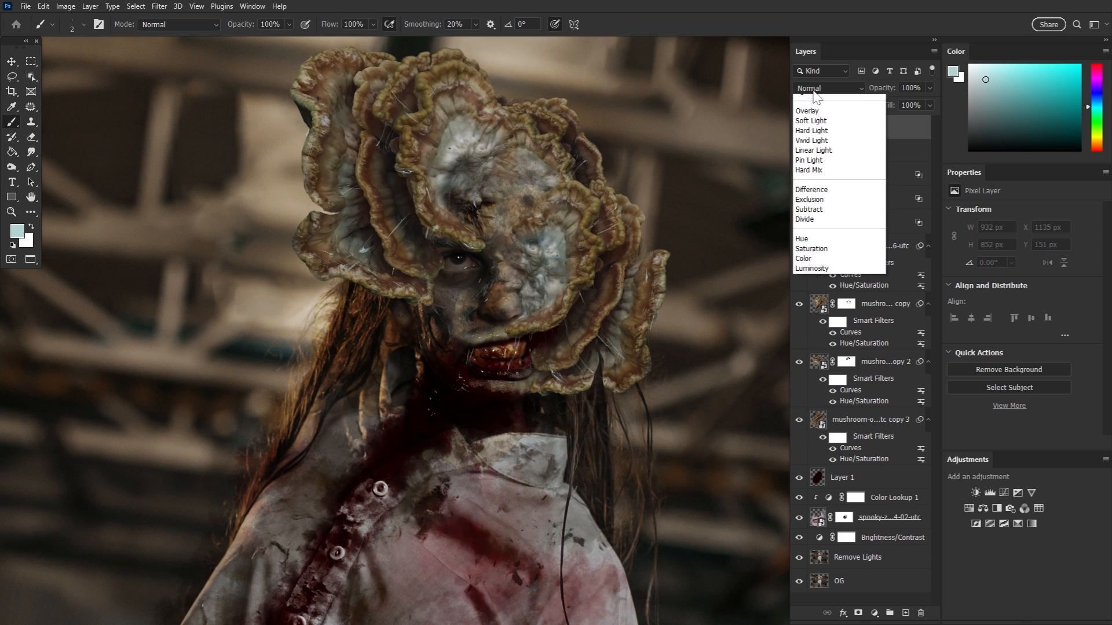
pyautogui.click(823, 200)
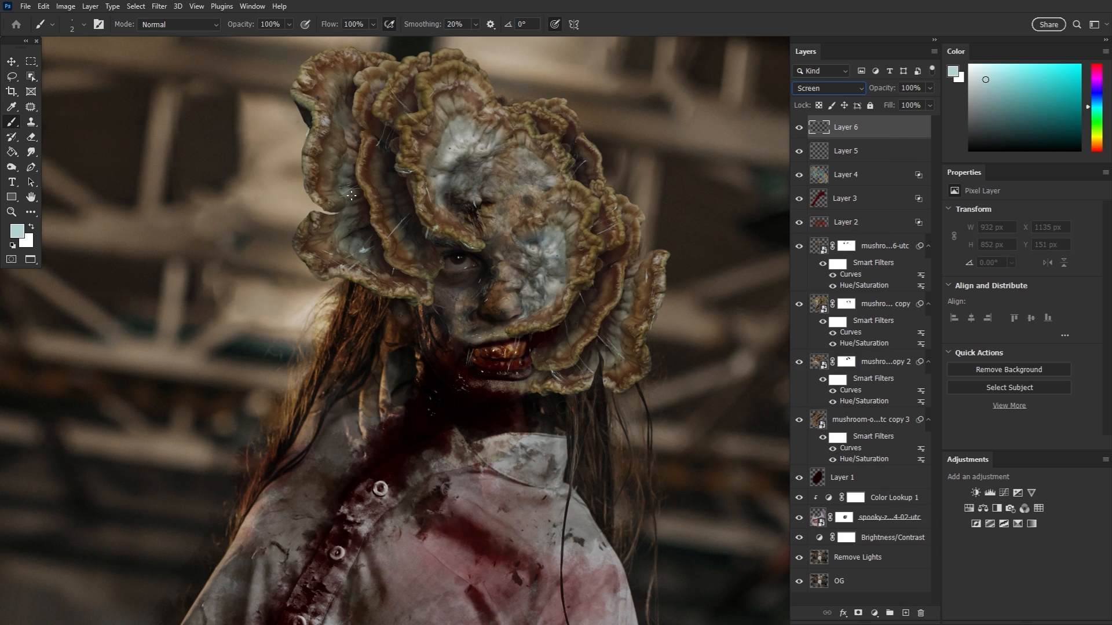
pyautogui.click(81, 26)
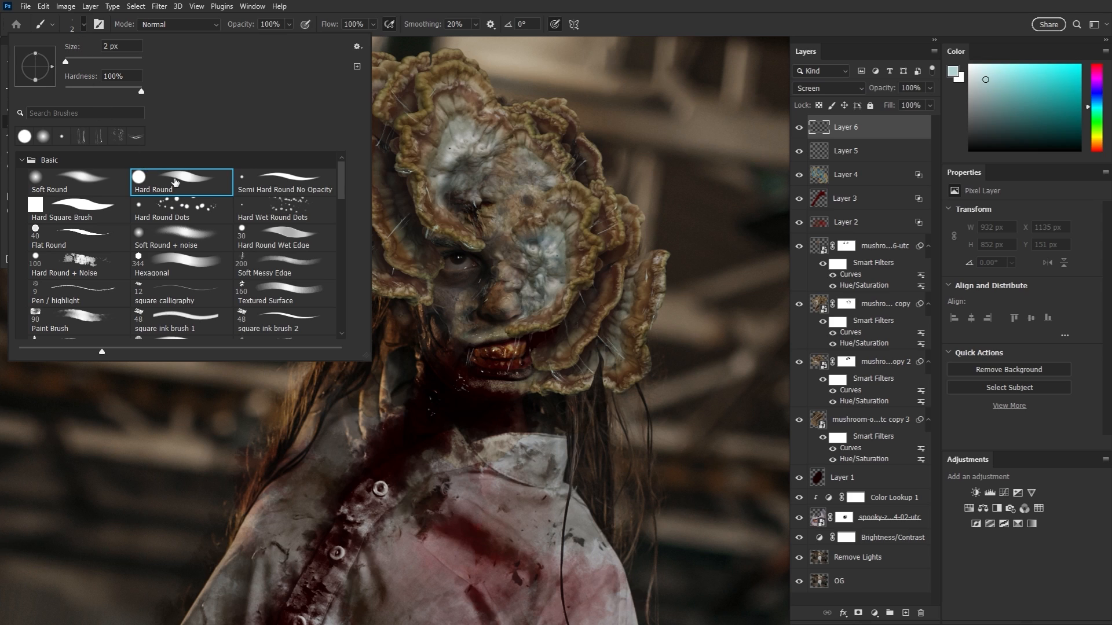
pyautogui.moveTo(125, 91); pyautogui.dragTo(118, 91)
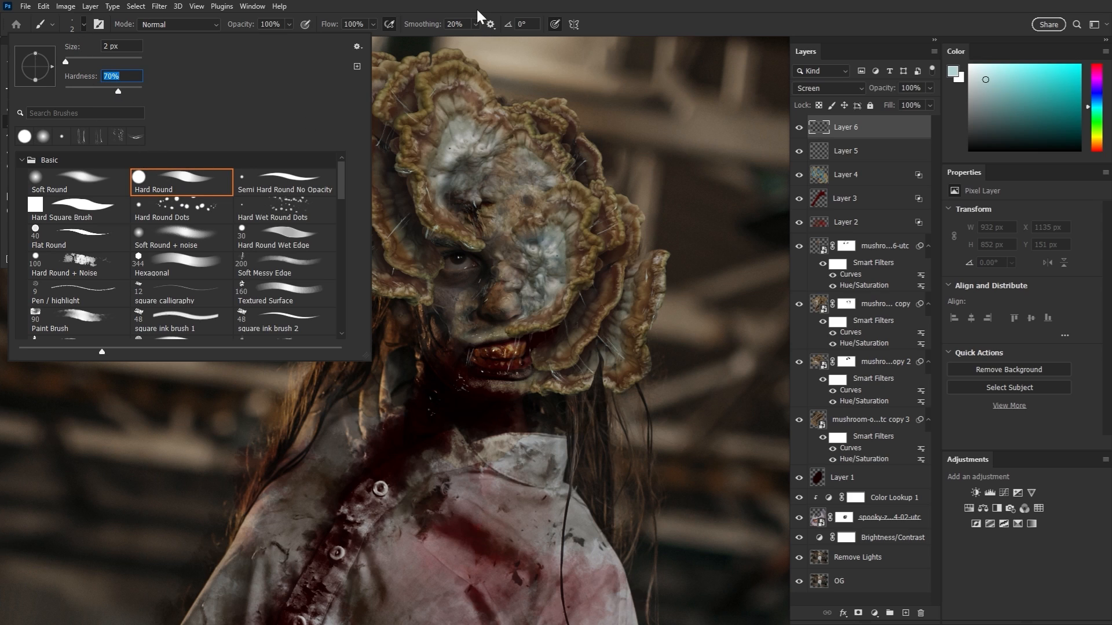
pyautogui.click(445, 130)
# Set the foreground color to a bright pale yellow
pyautogui.click(18, 232)
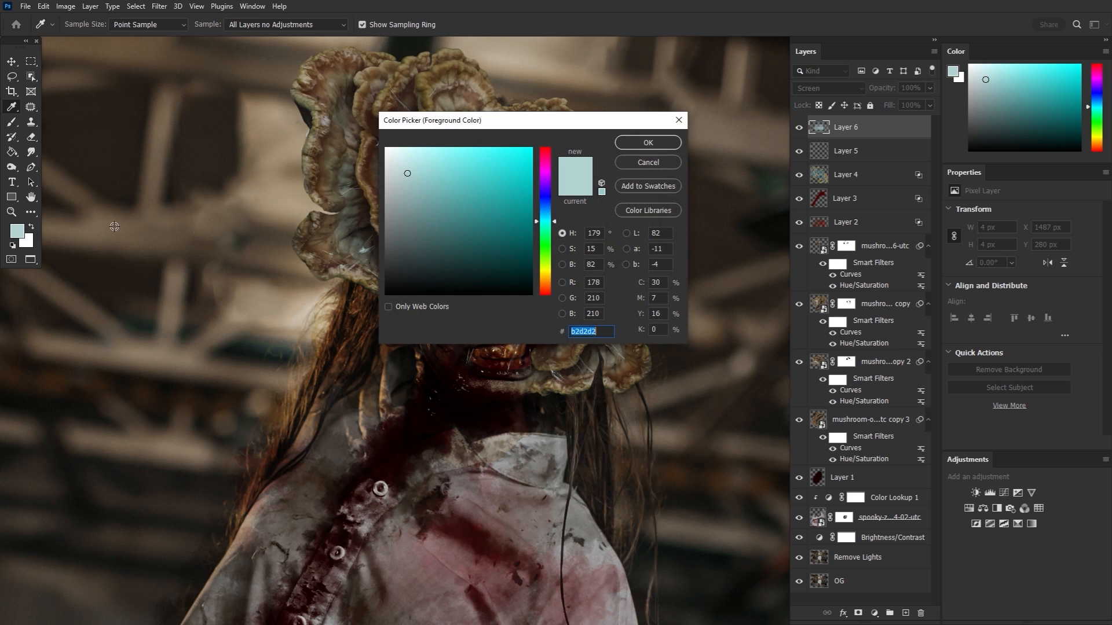
pyautogui.moveTo(550, 238); pyautogui.dragTo(540, 269)
pyautogui.moveTo(425, 149); pyautogui.dragTo(427, 139)
pyautogui.click(648, 142)
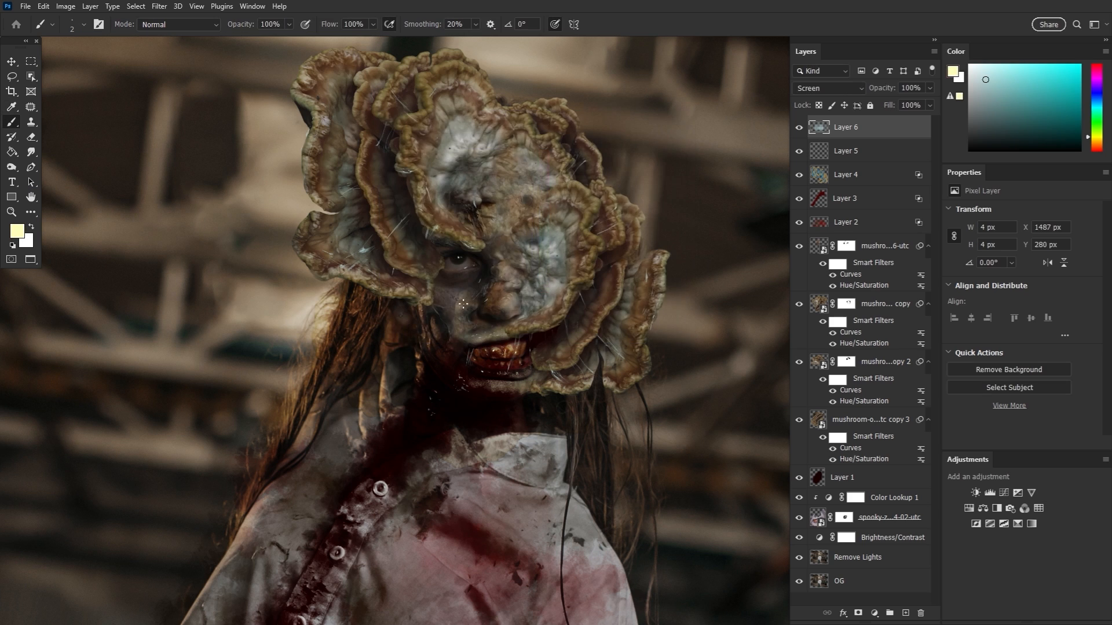
# Stamp a pale yellow spot over the iris of the visible eye with a 45 px brush
pyautogui.click(11, 212)
pyautogui.moveTo(379, 260); pyautogui.dragTo(492, 259)
pyautogui.press('b')
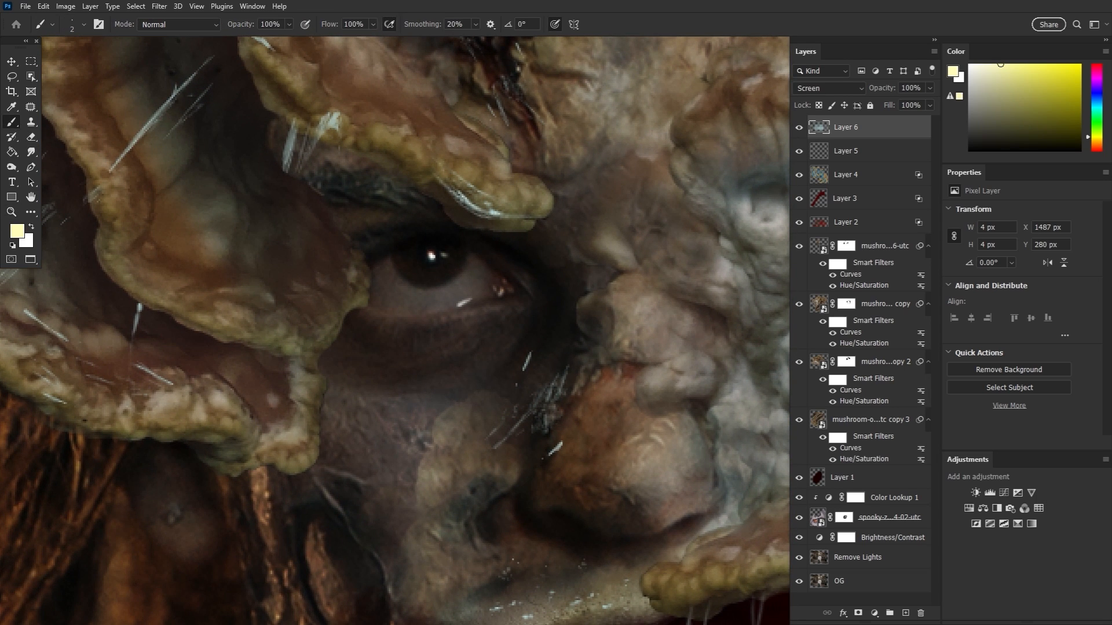
pyautogui.press(']')
pyautogui.press(']')
pyautogui.press(']')
pyautogui.press(']')
pyautogui.press(']')
pyautogui.press(']')
pyautogui.press(']')
pyautogui.press(']')
pyautogui.press(']')
pyautogui.press(']')
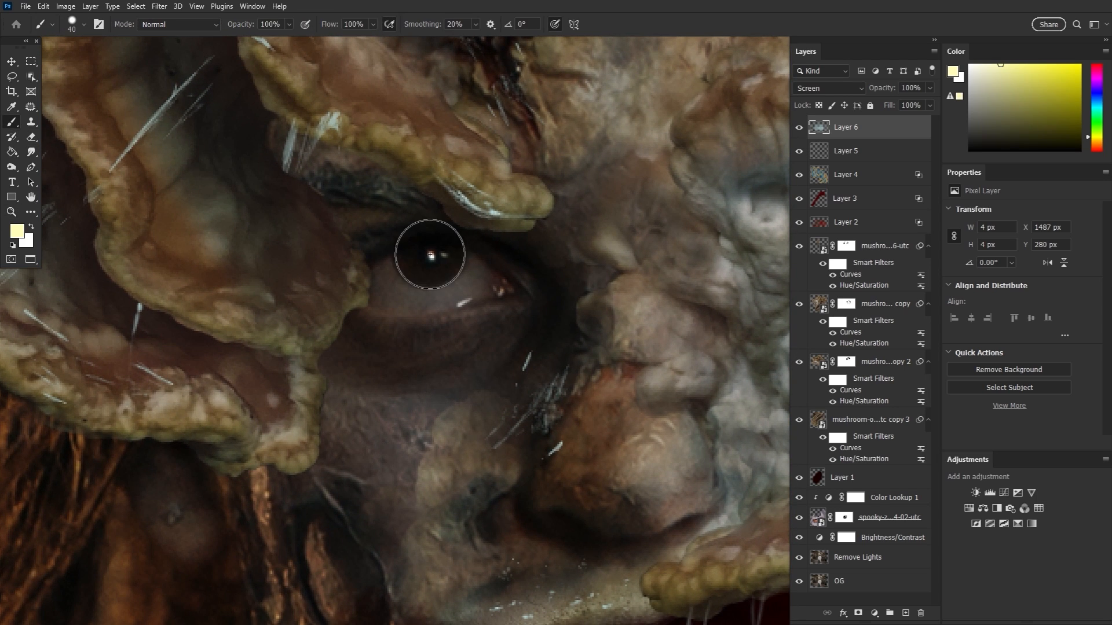
pyautogui.press(']')
pyautogui.click(430, 252)
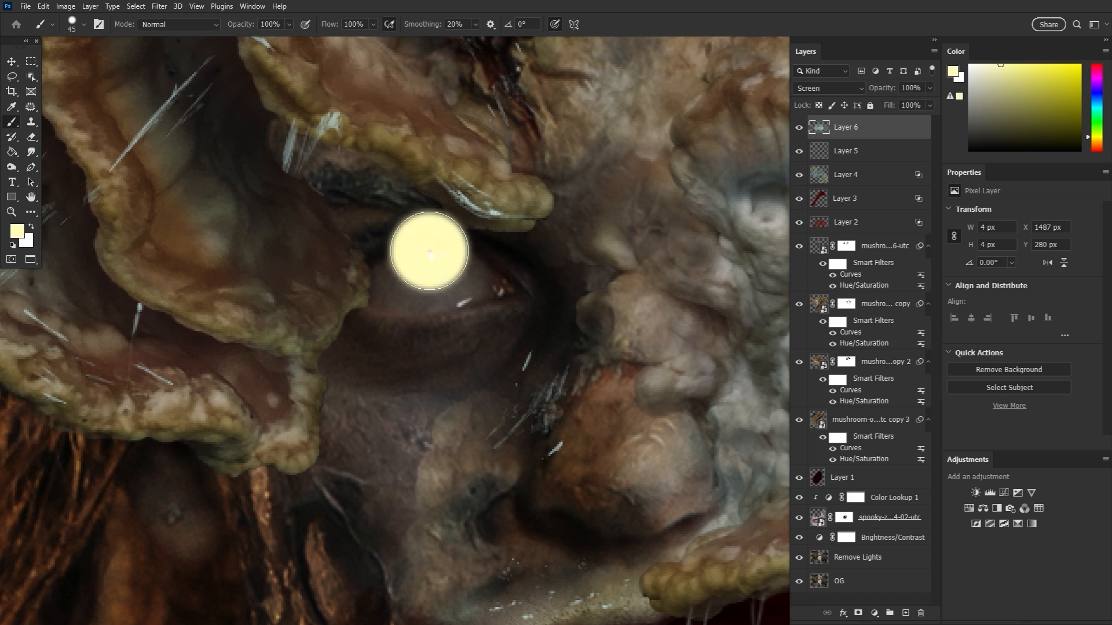
# Lower the opacity of the layer holding the pale yellow eye spot to 30%
pyautogui.doubleClick(13, 214)
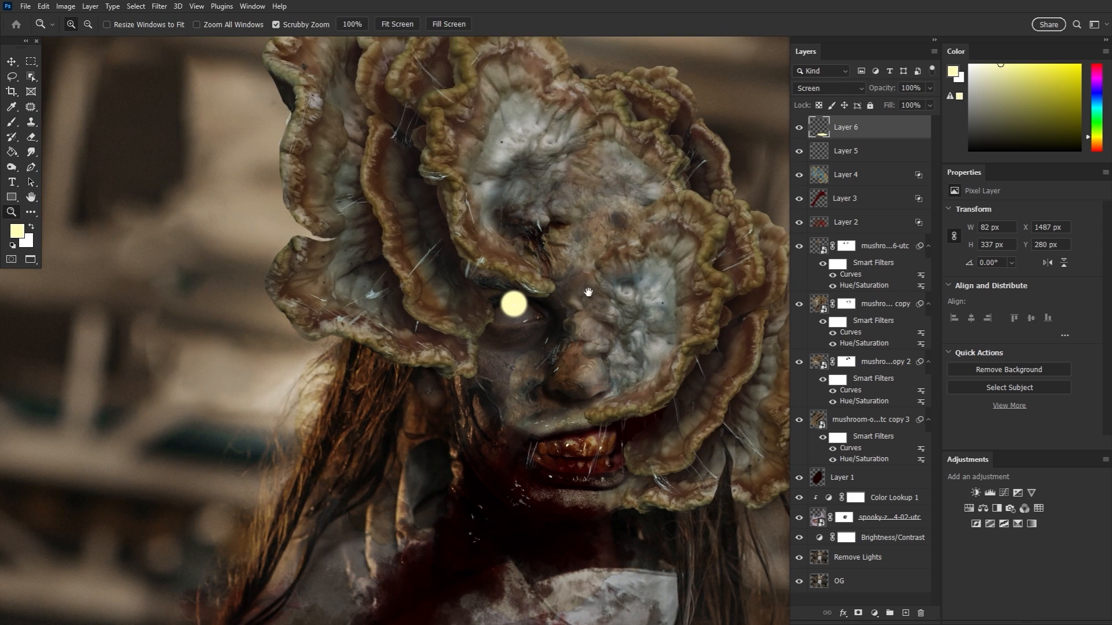
pyautogui.moveTo(587, 292); pyautogui.dragTo(512, 295)
pyautogui.moveTo(882, 89); pyautogui.dragTo(845, 91)
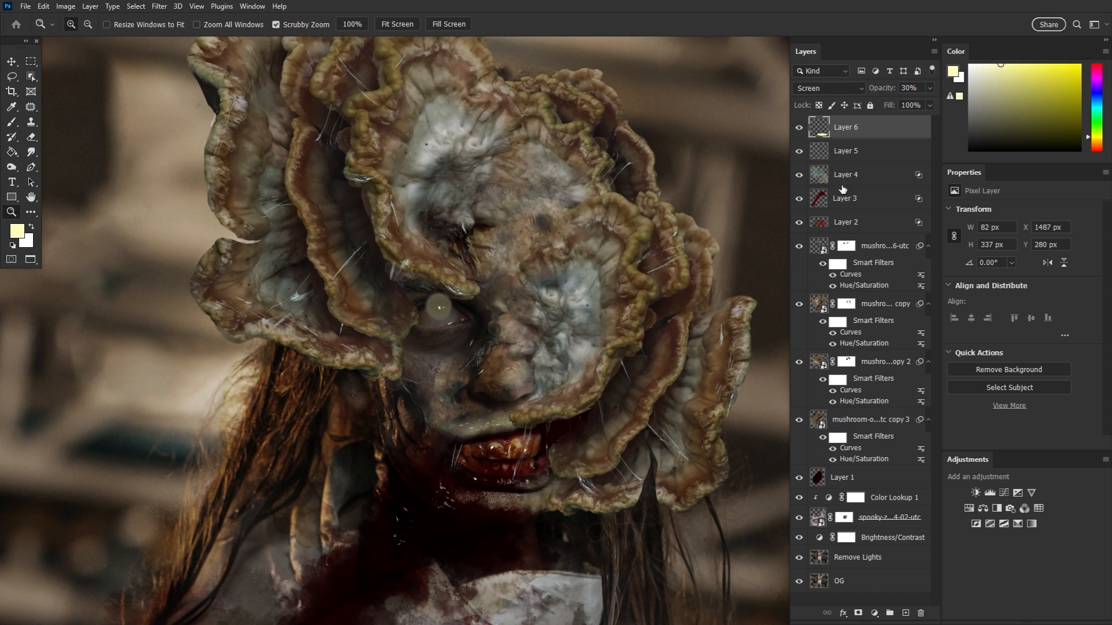
# Set the Eraser to a soft round 80 px tip and fade the eye spot's upper edge beneath the eyelid
pyautogui.click(32, 139)
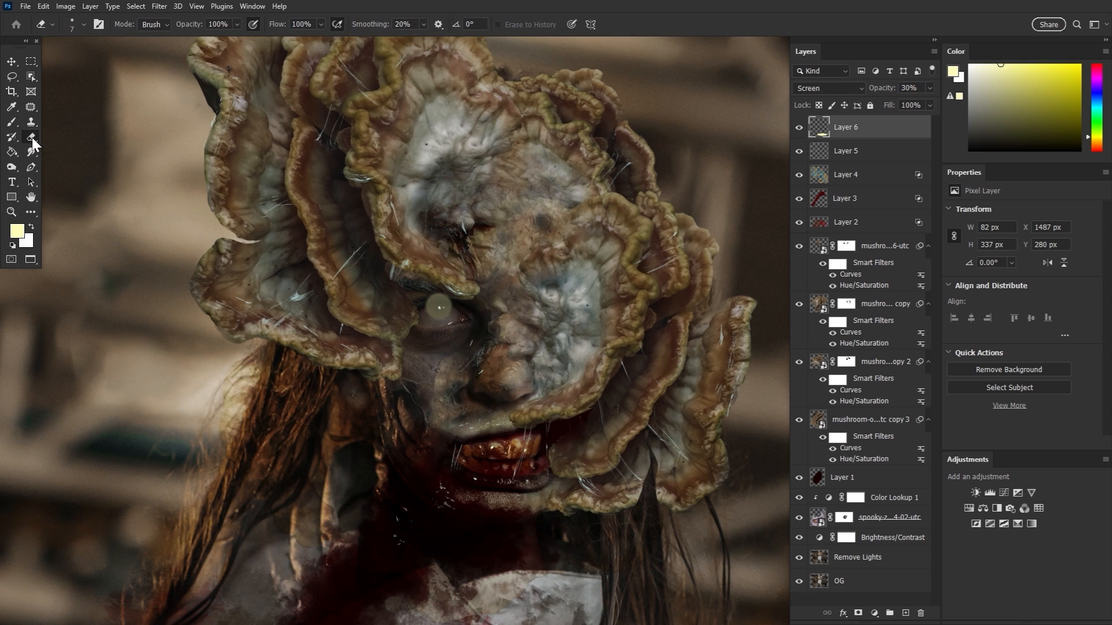
pyautogui.click(72, 24)
pyautogui.doubleClick(92, 183)
pyautogui.press(']')
pyautogui.press(']')
pyautogui.press(']')
pyautogui.press(']')
pyautogui.press(']')
pyautogui.press(']')
pyautogui.press(']')
pyautogui.press(']')
pyautogui.press(']')
pyautogui.moveTo(435, 286); pyautogui.dragTo(447, 301)
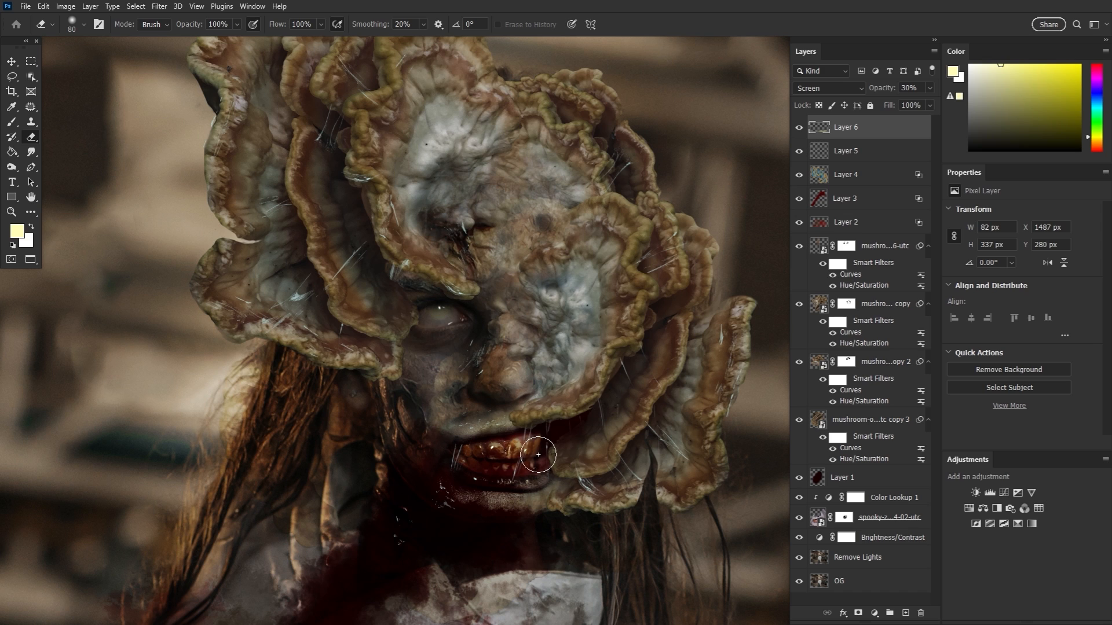
# Delete the eye spot layer, add a new blank layer in its place and raise the Hard Round brush's hardness
pyautogui.click(921, 613)
pyautogui.click(906, 613)
pyautogui.click(12, 122)
pyautogui.click(83, 24)
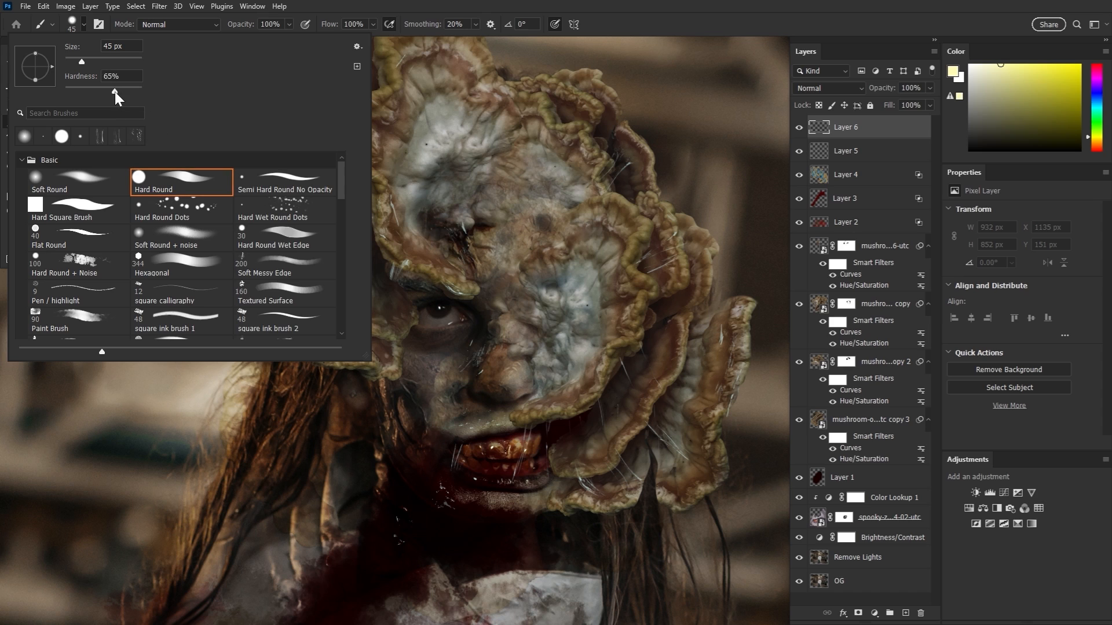
pyautogui.moveTo(118, 91); pyautogui.dragTo(127, 92)
# Stamp a 40 px pale yellow spot over the iris and erase its top with the 80 px soft eraser
pyautogui.click(439, 308)
pyautogui.hotkey('ctrl', 'z')
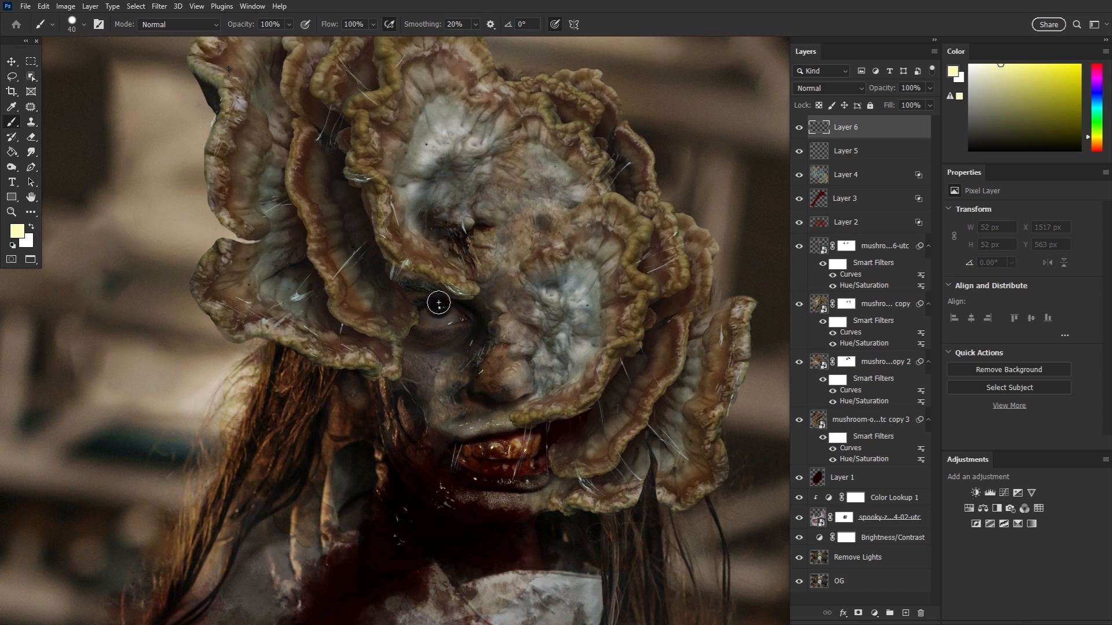
pyautogui.click(438, 307)
pyautogui.press('e')
pyautogui.moveTo(438, 283); pyautogui.dragTo(379, 278)
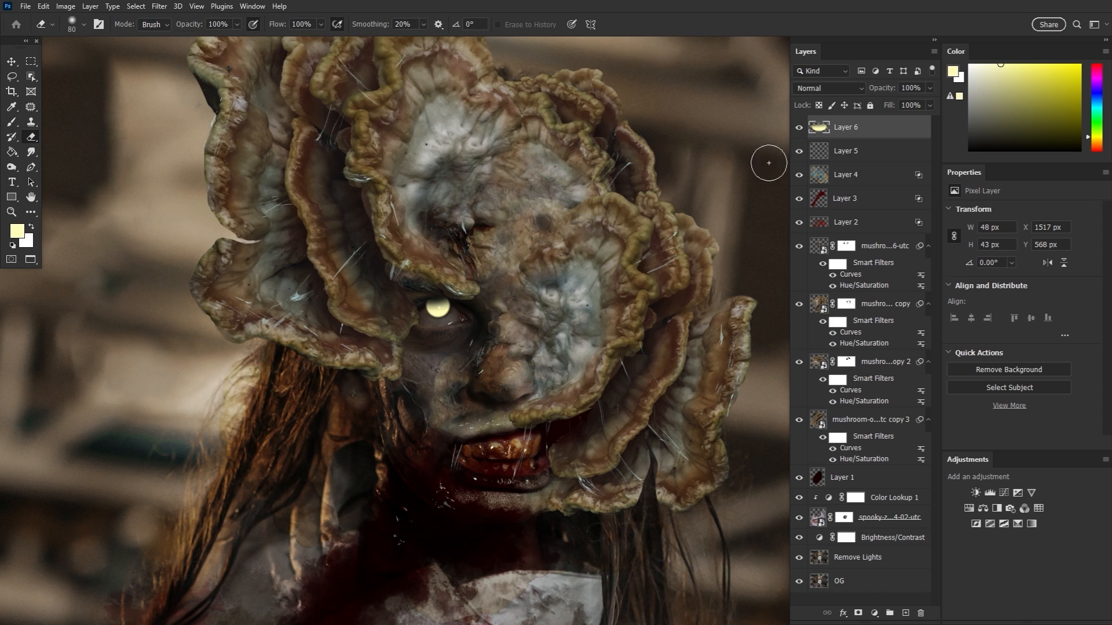
# Set the eye spot layer's blend mode to Screen and its opacity to 30%
pyautogui.click(828, 89)
pyautogui.click(830, 199)
pyautogui.moveTo(882, 89); pyautogui.dragTo(841, 99)
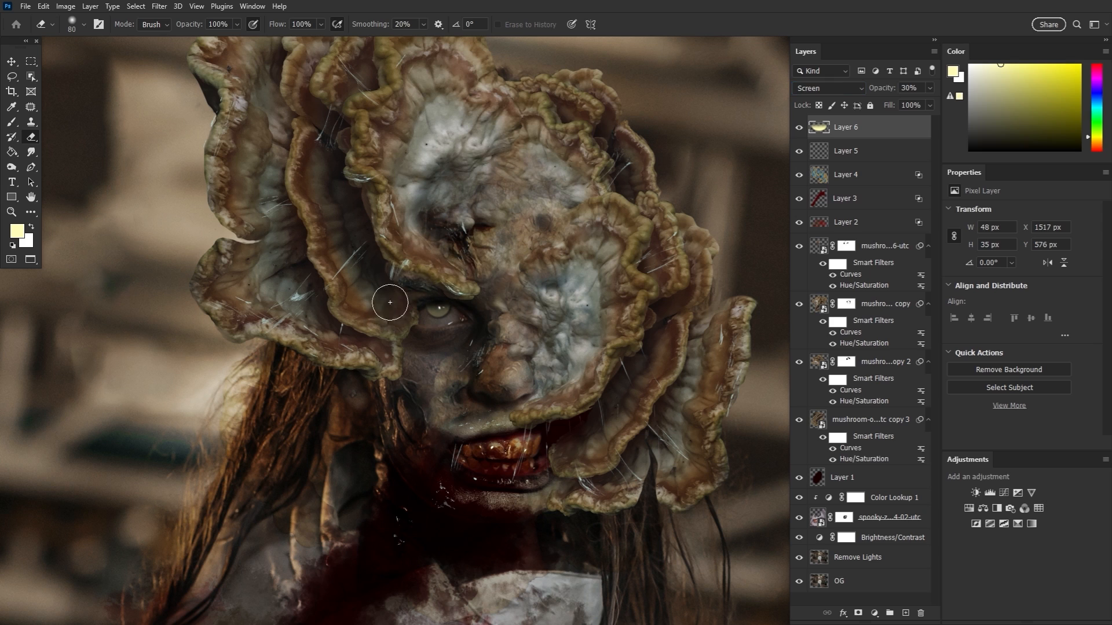
# Enlarge the soft eraser to 100 px and soften the top edge of the eye spot below the eyelid
pyautogui.click(11, 61)
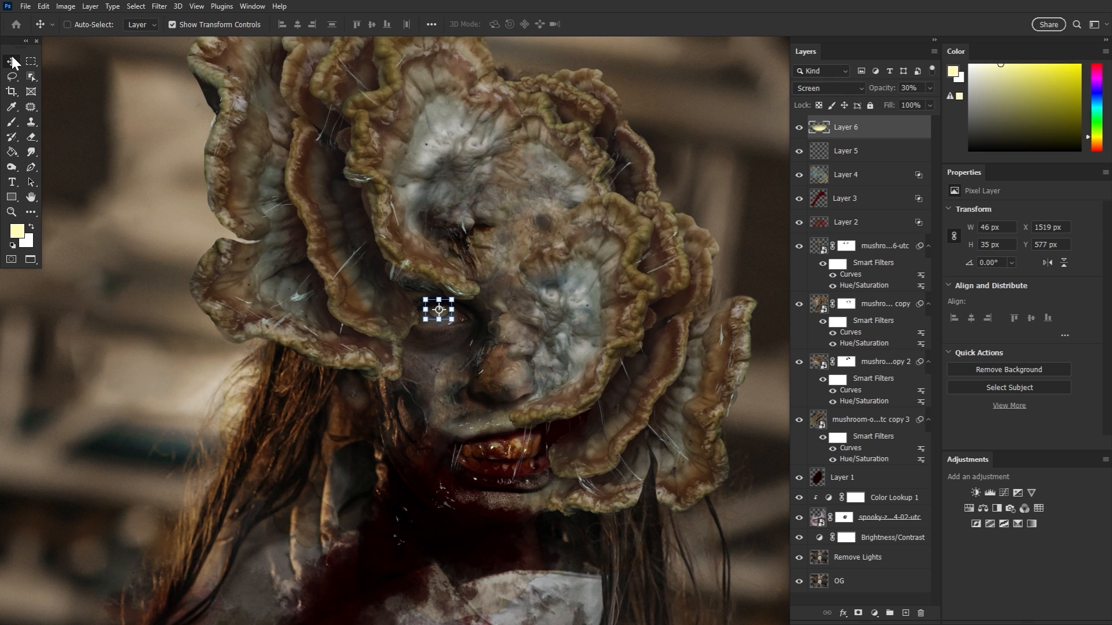
pyautogui.click(31, 138)
pyautogui.press(']')
pyautogui.press(']')
pyautogui.click(437, 284)
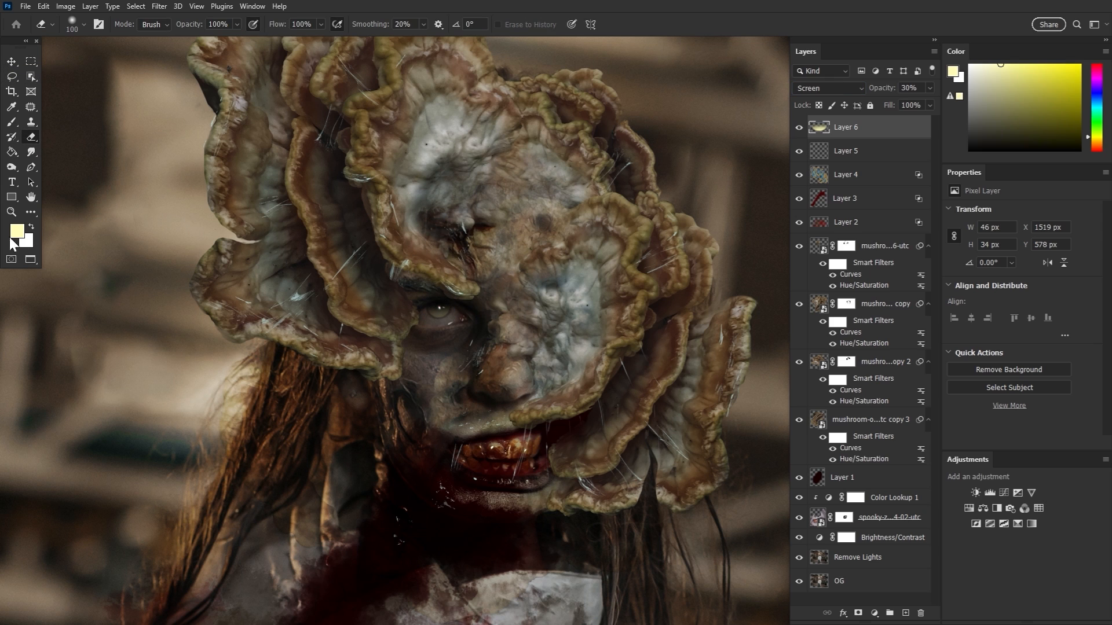
pyautogui.click(12, 213)
pyautogui.keyDown('alt'); pyautogui.click(549, 384); pyautogui.keyUp('alt')
pyautogui.scroll(-3, 550, 384)
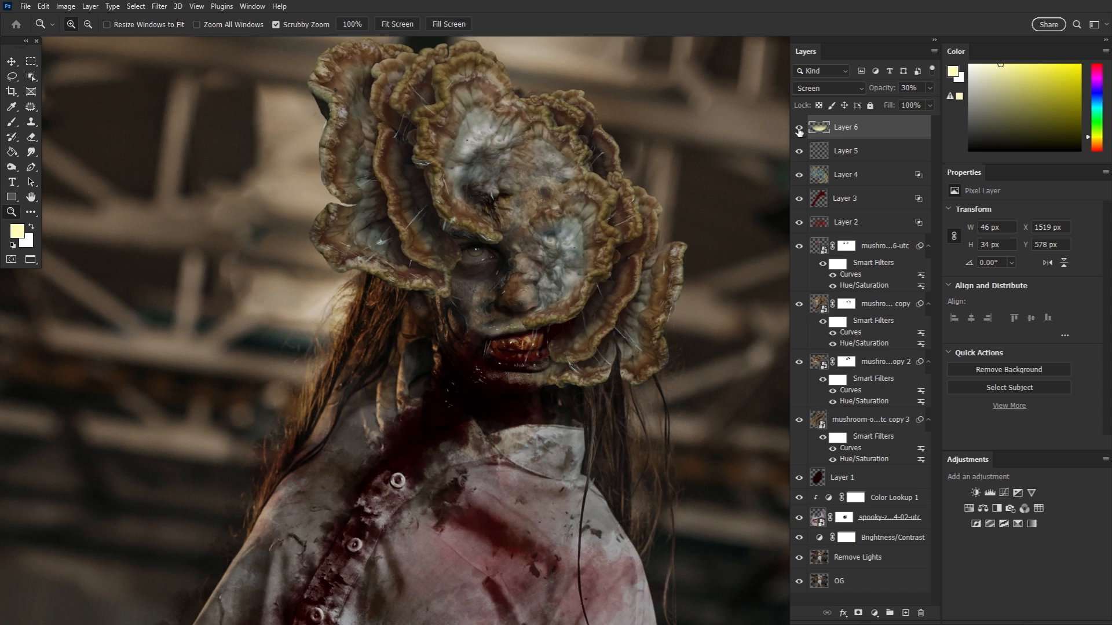
# Add a Curves adjustment above the eye spot layer, brighten it by moving its white point to input 194, and invert its mask
pyautogui.click(1002, 493)
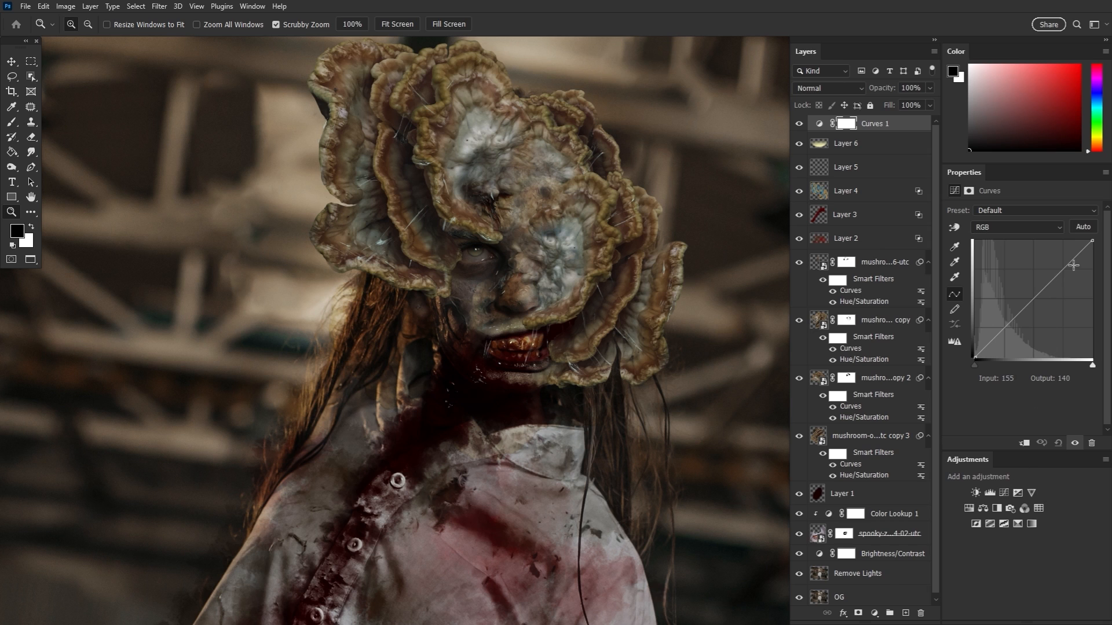
pyautogui.moveTo(1094, 242); pyautogui.dragTo(1066, 233)
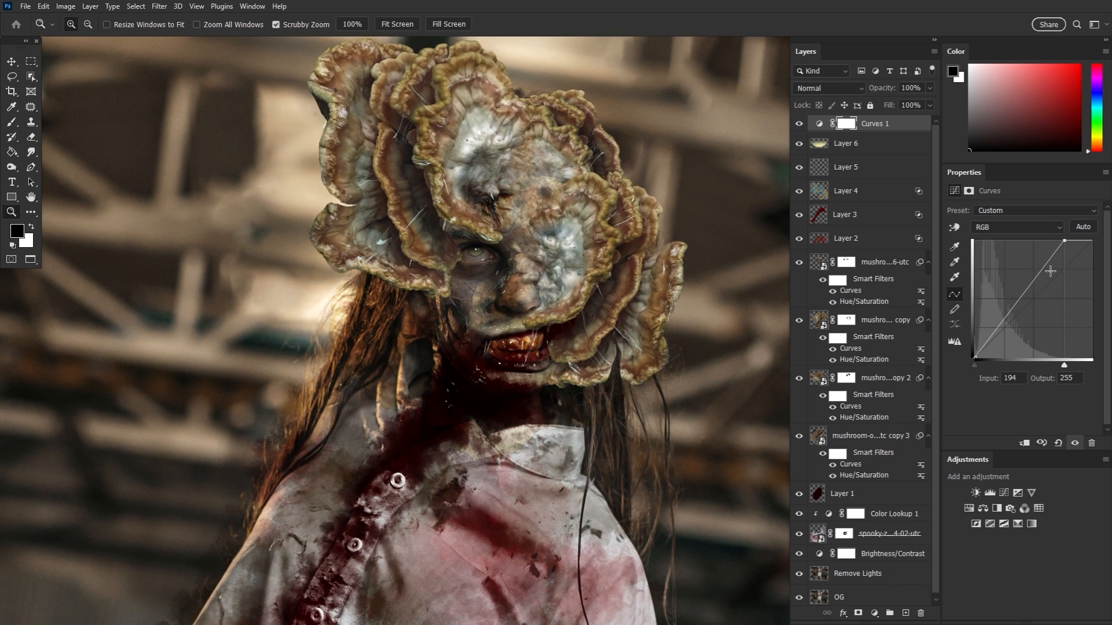
pyautogui.click(849, 125)
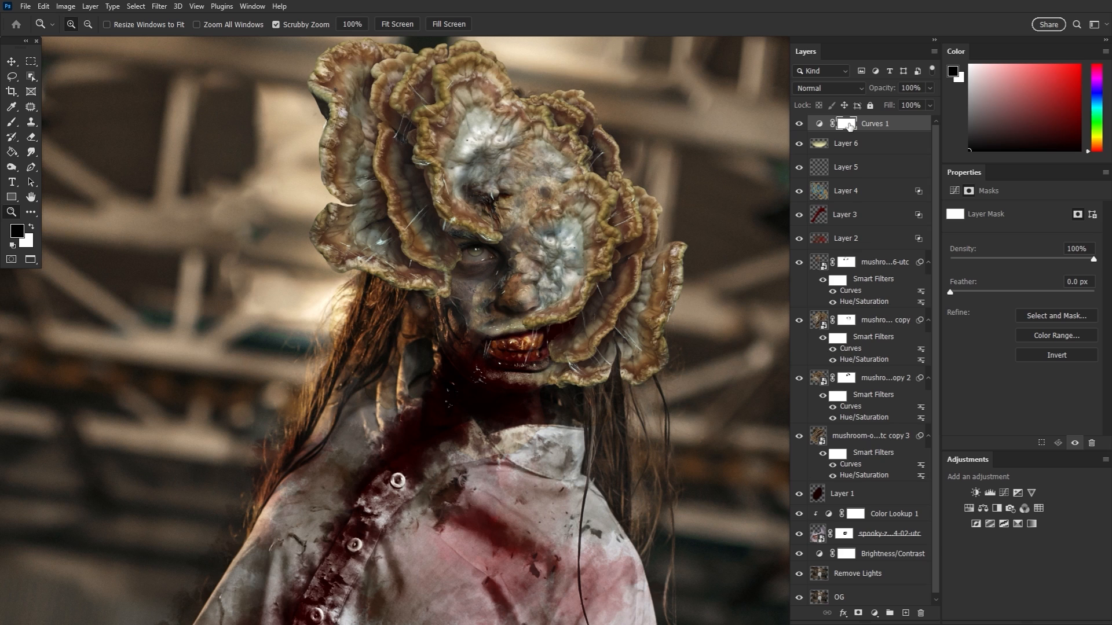
pyautogui.hotkey('ctrl', 'i')
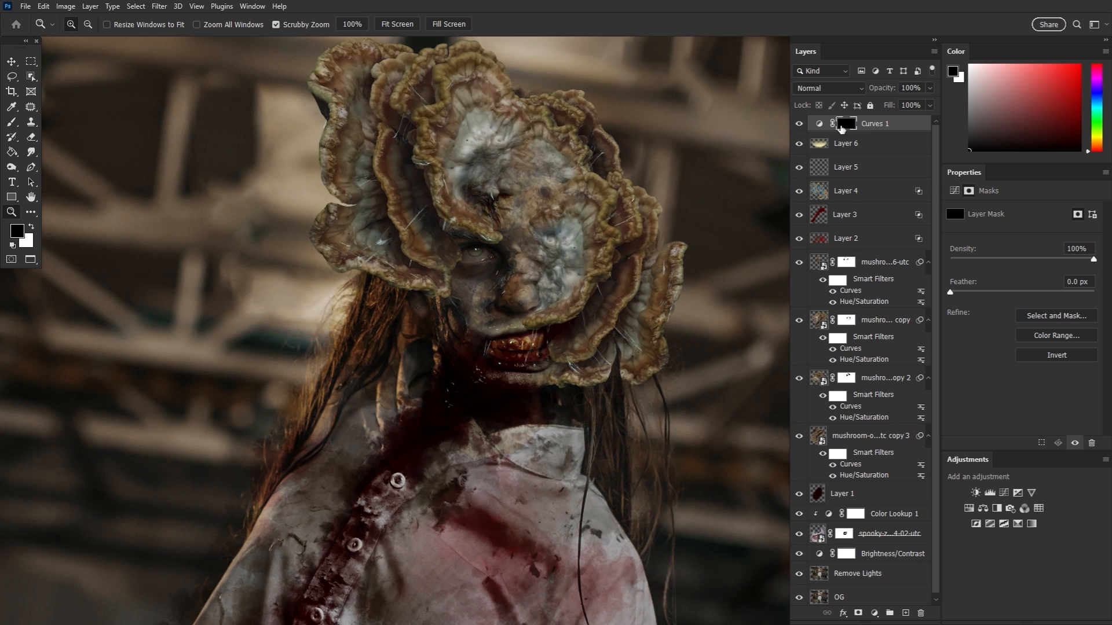
# Choose the Soft Round brush at 500 px and paint white on the Curves 1 mask over the forehead and face
pyautogui.click(12, 122)
pyautogui.click(82, 25)
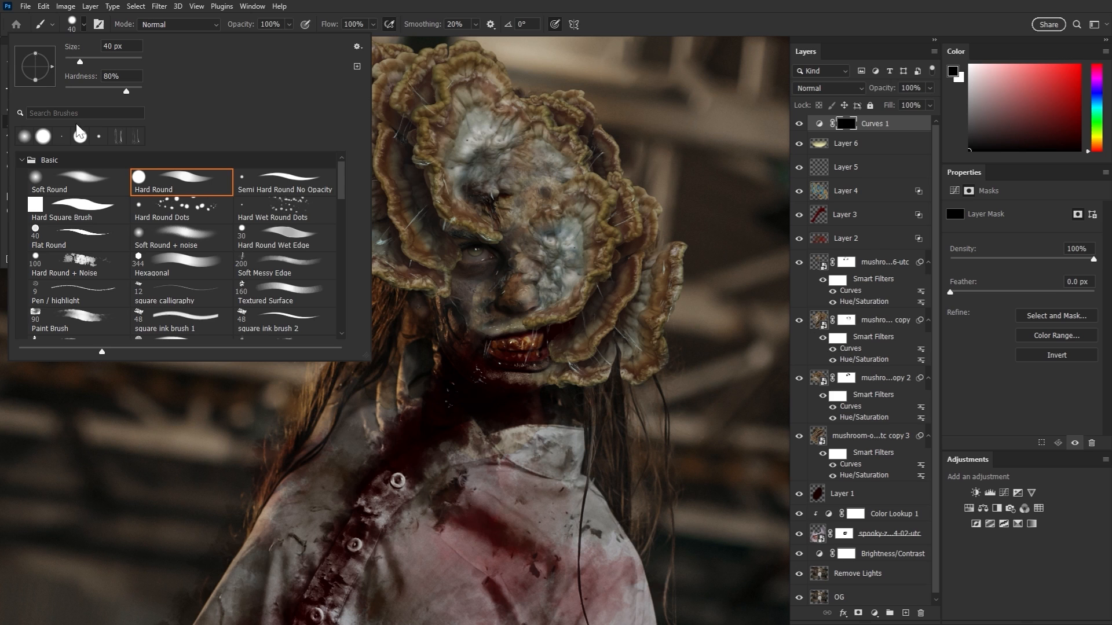
pyautogui.click(92, 182)
pyautogui.doubleClick(92, 182)
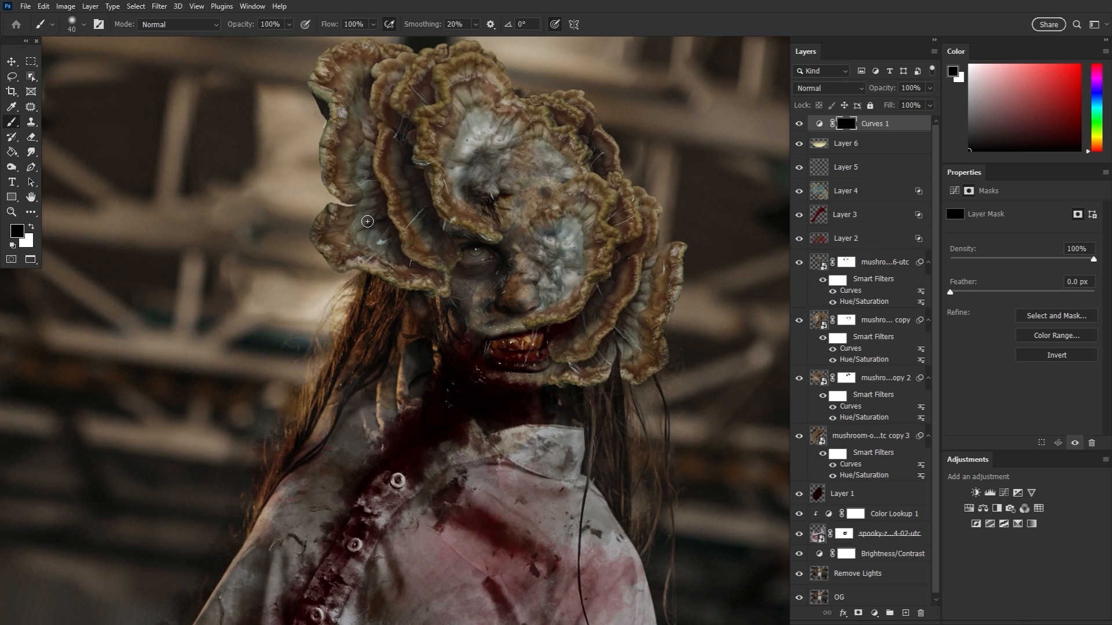
pyautogui.press(']')
pyautogui.press(']')
pyautogui.press(']')
pyautogui.press(']')
pyautogui.press(']')
pyautogui.press(']')
pyautogui.press(']')
pyautogui.press(']')
pyautogui.press(']')
pyautogui.press(']')
pyautogui.press(']')
pyautogui.press(']')
pyautogui.press(']')
pyautogui.press(']')
pyautogui.press(']')
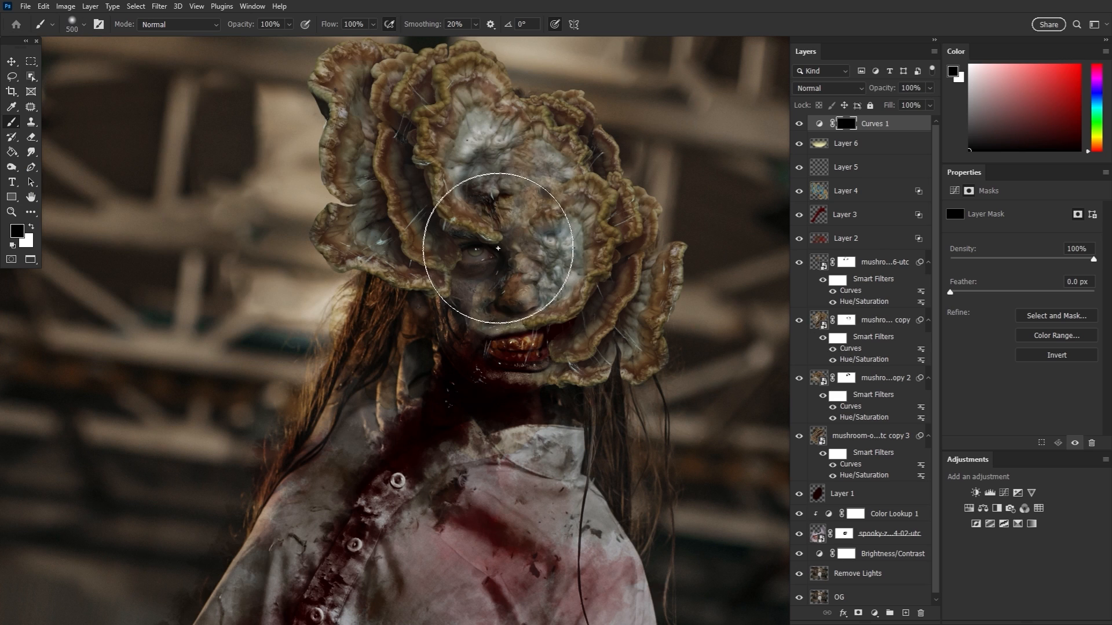
pyautogui.press('x')
pyautogui.moveTo(491, 202); pyautogui.dragTo(510, 252)
# Reduce the soft brush and paint white on the Curves 1 mask along the bloodied shirt, neck and mouth
pyautogui.press('[')
pyautogui.press('[')
pyautogui.press('[')
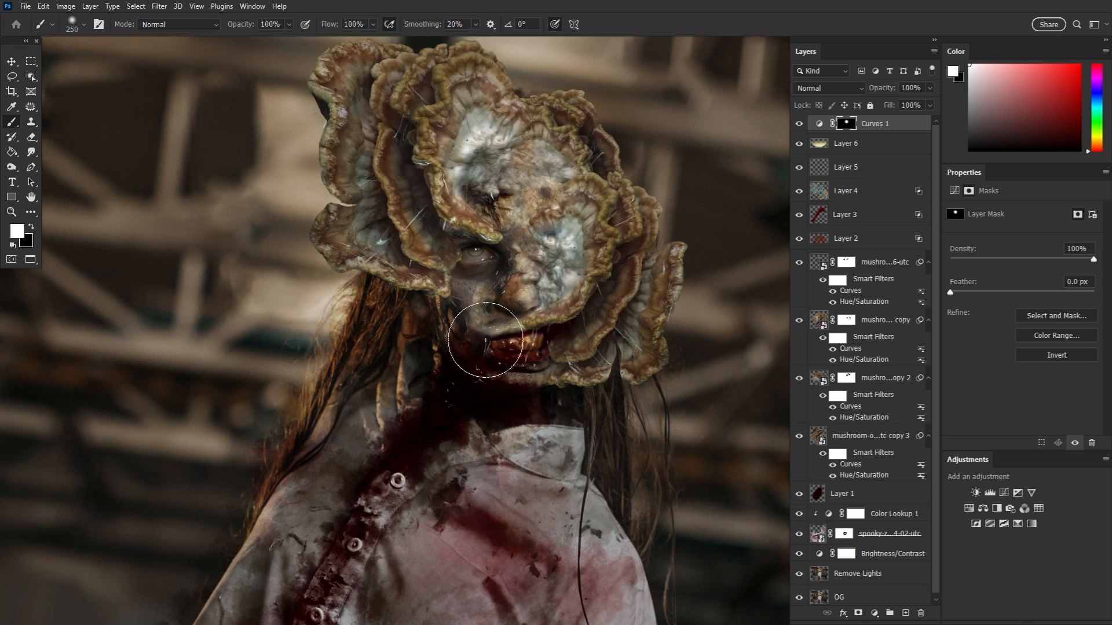
pyautogui.moveTo(425, 536)
pyautogui.mouseDown()
pyautogui.moveTo(483, 367)
pyautogui.moveTo(549, 254)
pyautogui.moveTo(511, 155)
pyautogui.moveTo(468, 208)
pyautogui.moveTo(435, 146)
pyautogui.moveTo(439, 121)
pyautogui.moveTo(475, 235)
pyautogui.moveTo(546, 230)
pyautogui.moveTo(578, 286)
pyautogui.moveTo(517, 304)
pyautogui.moveTo(483, 291)
pyautogui.mouseUp()
pyautogui.press(']')
pyautogui.press(']')
pyautogui.press('[')
pyautogui.press('[')
pyautogui.press('[')
pyautogui.press('[')
# Add a second Curves adjustment with black output 14, white output 176 and a midpoint at input 141, output 77 to darken the scene
pyautogui.press('z')
pyautogui.moveTo(421, 425); pyautogui.dragTo(354, 424)
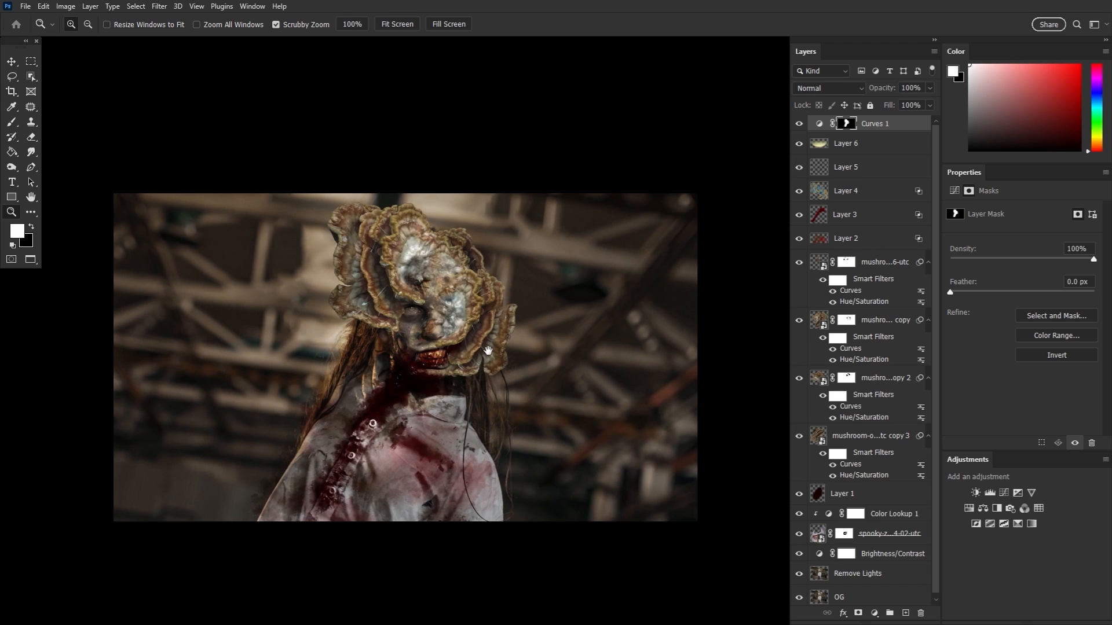
pyautogui.click(1004, 492)
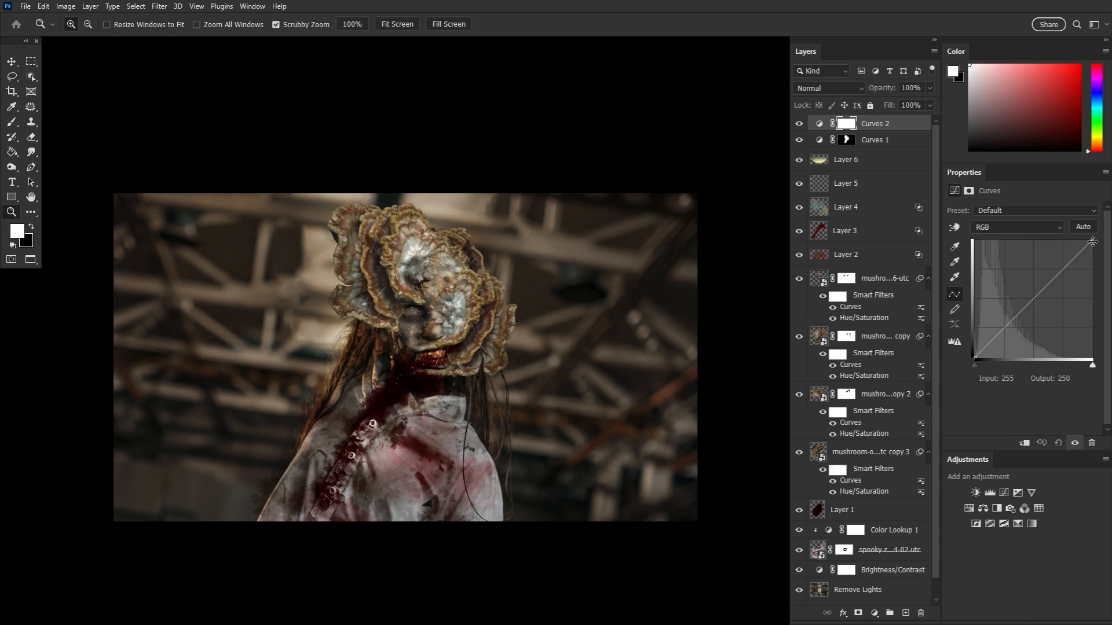
pyautogui.moveTo(1092, 241); pyautogui.dragTo(1093, 284)
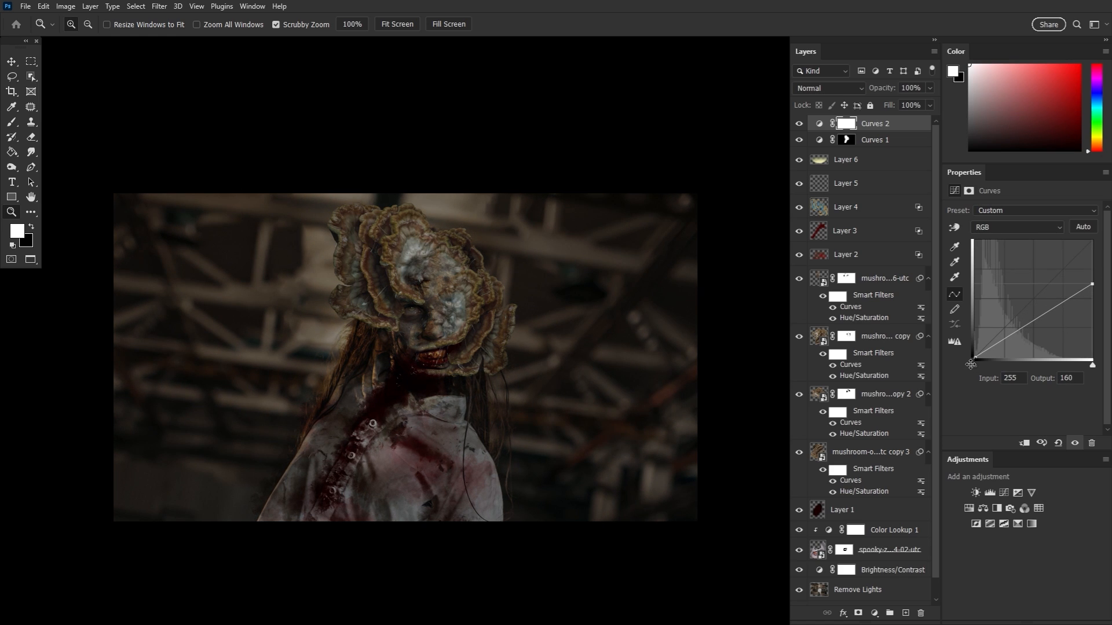
pyautogui.moveTo(974, 359); pyautogui.dragTo(974, 352)
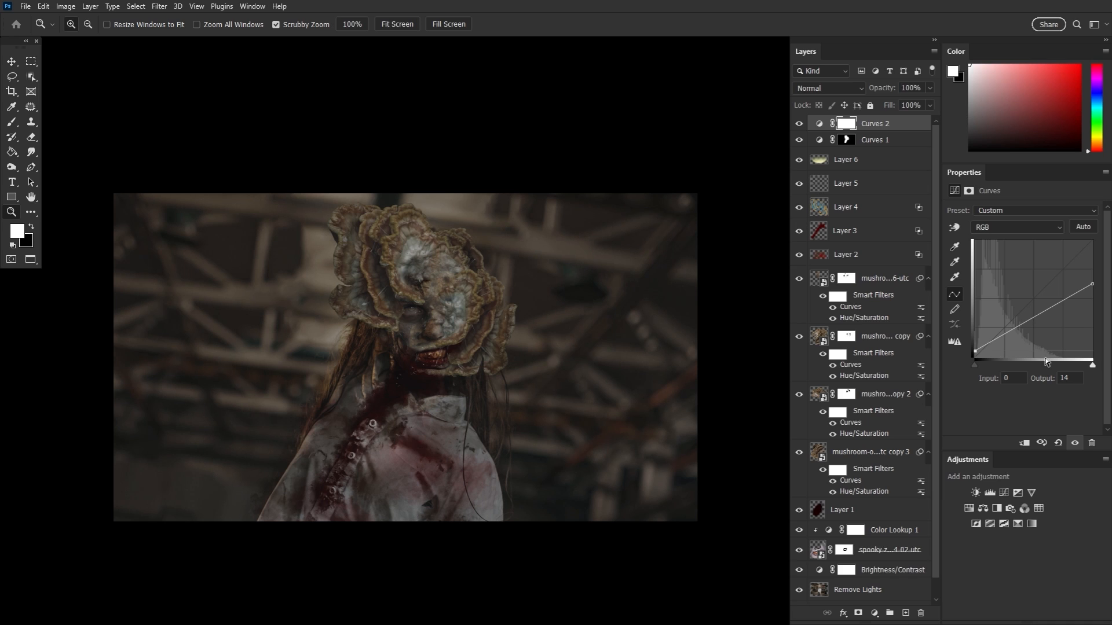
pyautogui.moveTo(1036, 326); pyautogui.dragTo(1039, 322)
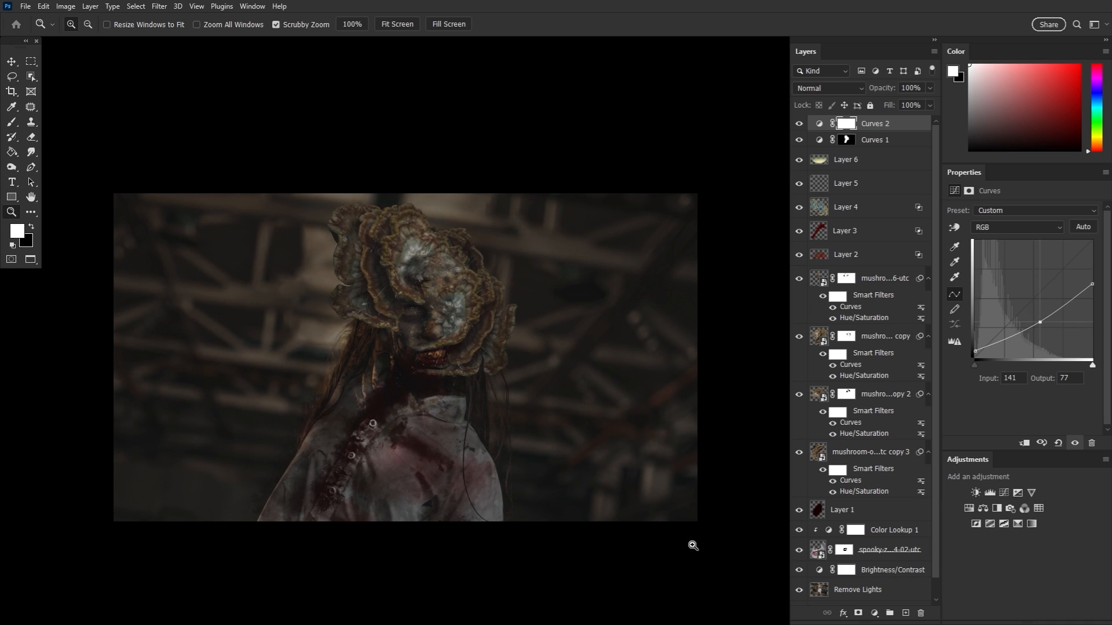
pyautogui.moveTo(1092, 284); pyautogui.dragTo(1092, 277)
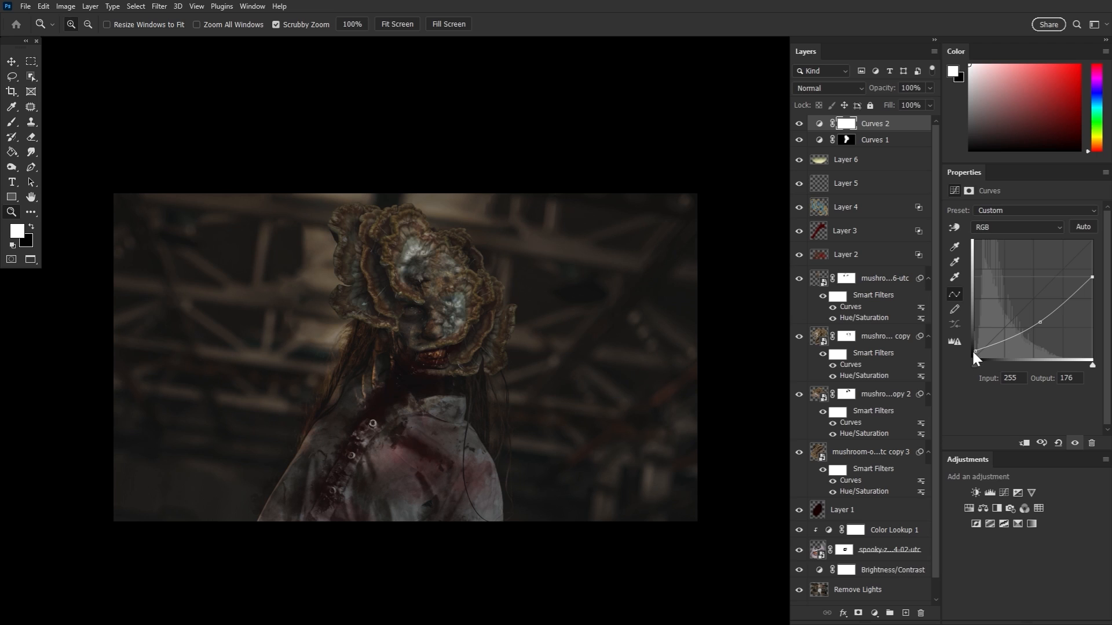
# Paint black on the Curves 2 mask with a 400 px soft brush to clear the darkening from the face, neck and bloodied shirt
pyautogui.click(846, 125)
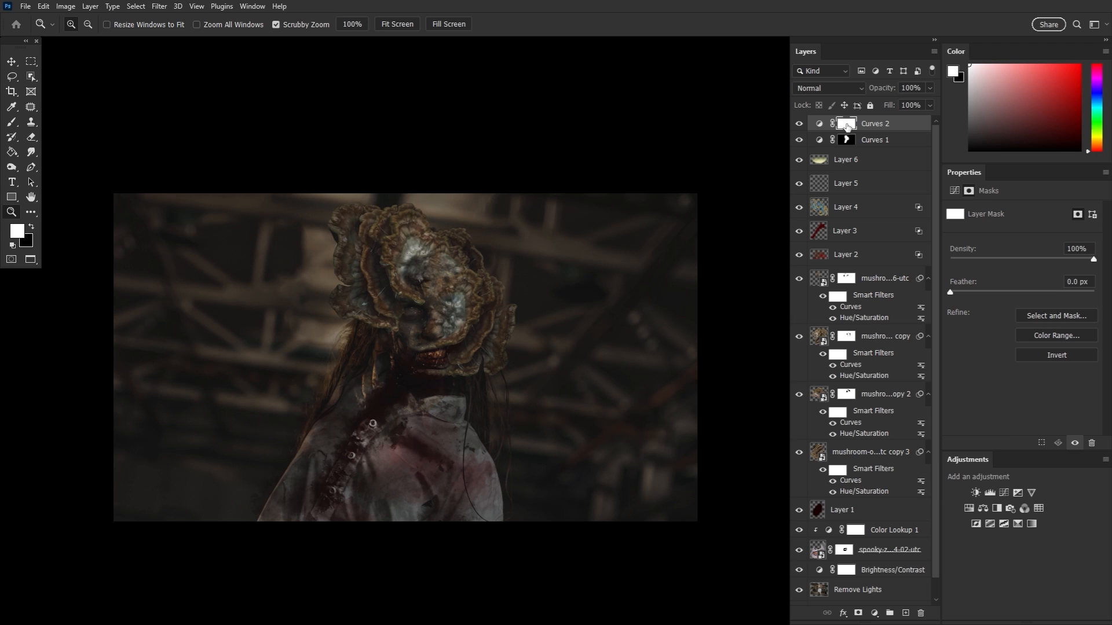
pyautogui.click(33, 227)
pyautogui.press('b')
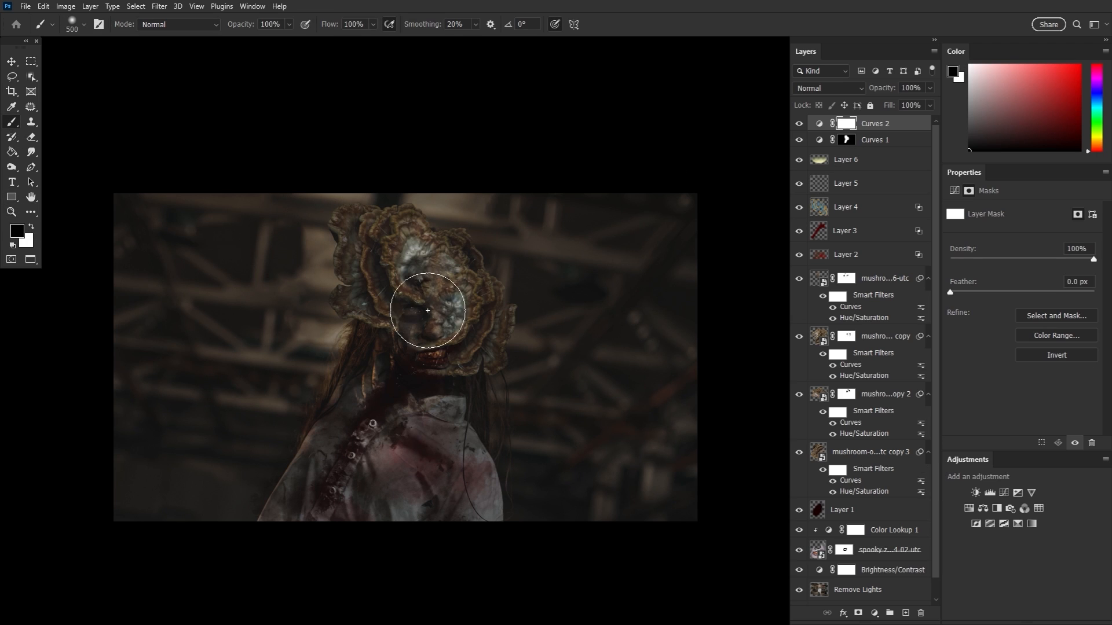
pyautogui.moveTo(421, 303)
pyautogui.mouseDown()
pyautogui.moveTo(418, 342)
pyautogui.moveTo(419, 292)
pyautogui.moveTo(396, 278)
pyautogui.moveTo(409, 251)
pyautogui.moveTo(443, 320)
pyautogui.moveTo(429, 348)
pyautogui.moveTo(426, 332)
pyautogui.moveTo(377, 467)
pyautogui.mouseUp()
pyautogui.hotkey('ctrl', 'z')
pyautogui.press('[')
pyautogui.press('[')
pyautogui.press('[')
pyautogui.press('x')
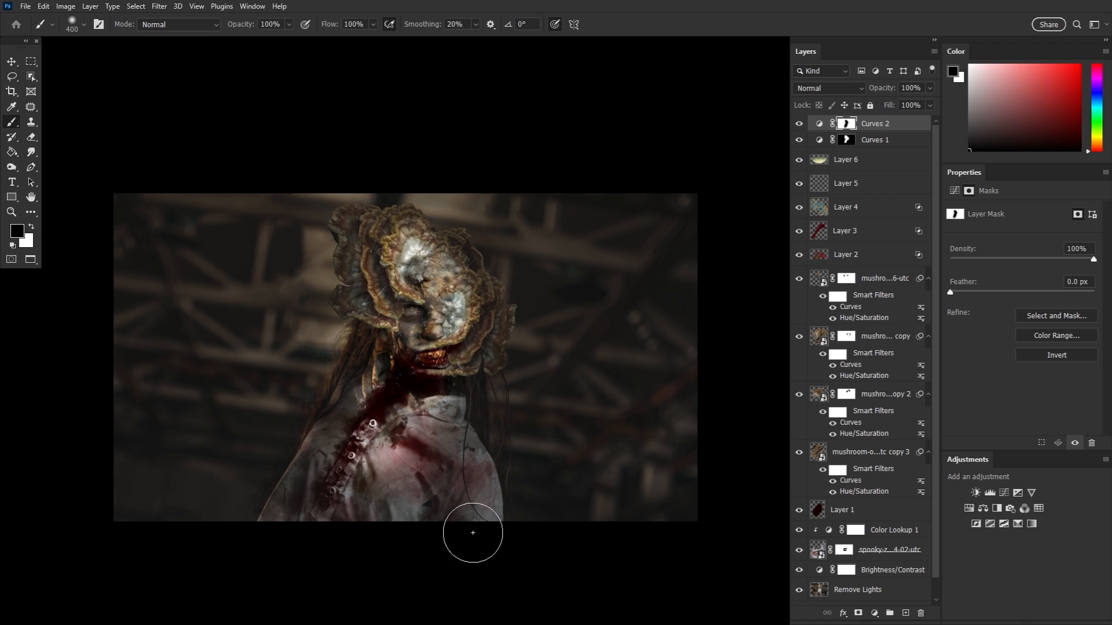
# Refine the Curves 2 darkening with the midpoint at input 136, output 71 and the white output at 182
pyautogui.click(819, 123)
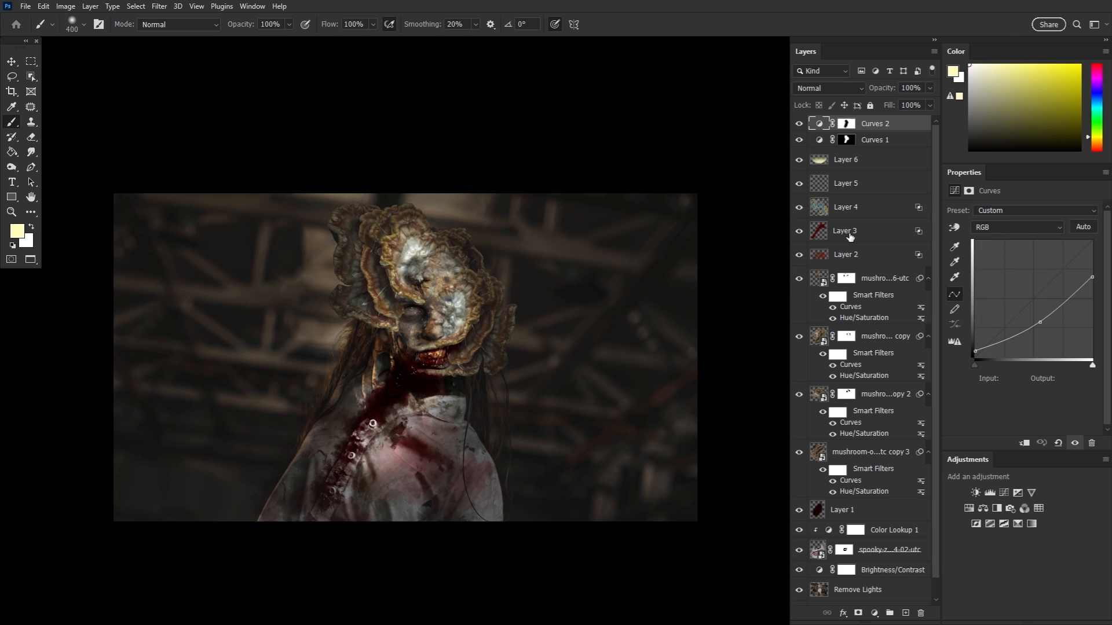
pyautogui.moveTo(1040, 324); pyautogui.dragTo(1040, 326)
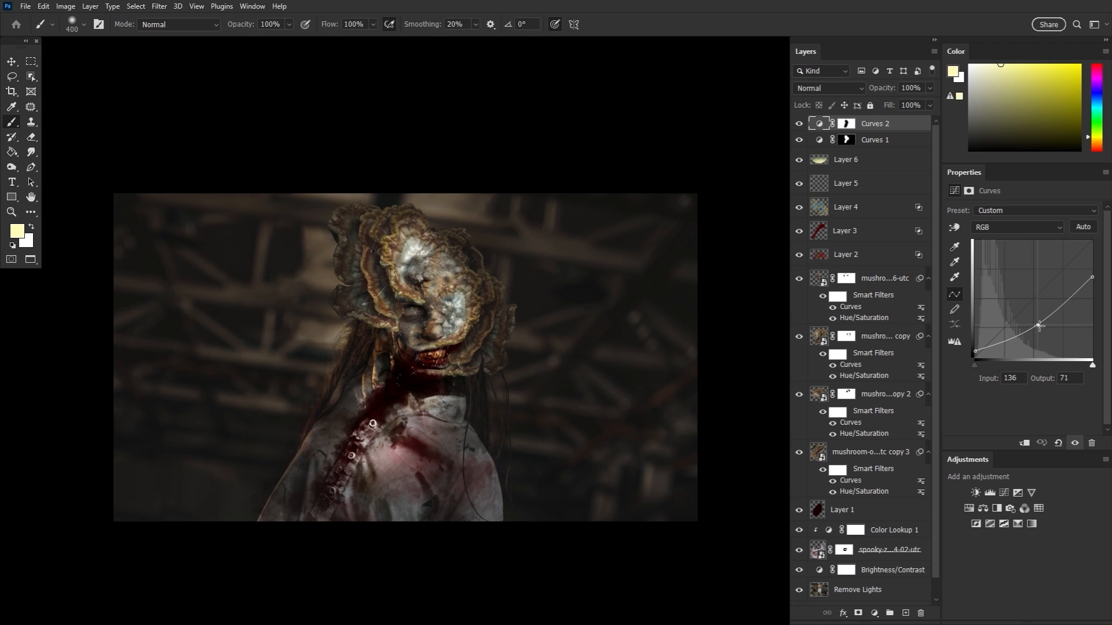
pyautogui.moveTo(1096, 277); pyautogui.dragTo(1095, 274)
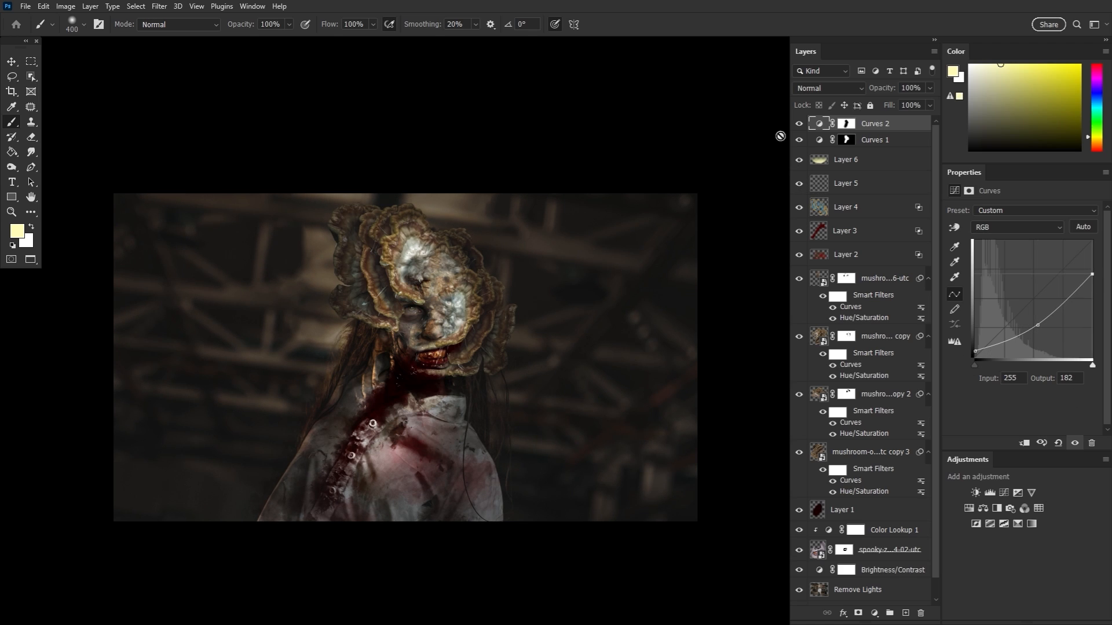
# Compare the image with and without Curves 2, and set the Curves 1 opacity to 68%
pyautogui.click(799, 124)
pyautogui.click(799, 124)
pyautogui.click(869, 140)
pyautogui.moveTo(883, 93); pyautogui.dragTo(871, 92)
# Paint black on the Curves 2 mask with an 80 px soft brush over the outer mushroom growths on the left of the head
pyautogui.click(12, 212)
pyautogui.click(427, 349)
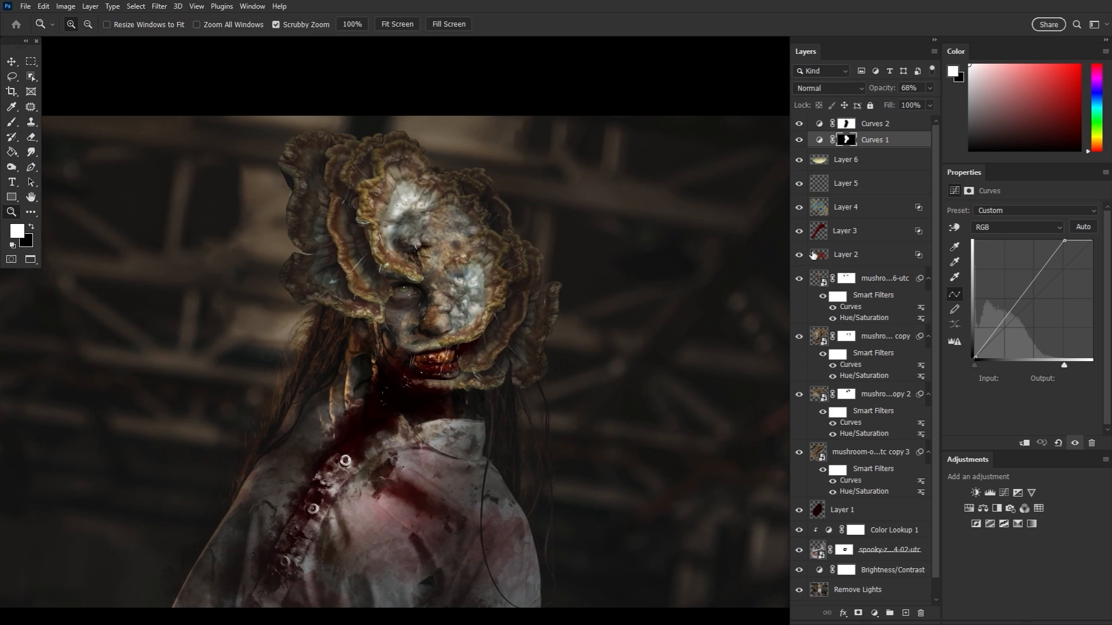
pyautogui.click(846, 125)
pyautogui.click(13, 109)
pyautogui.press('b')
pyautogui.press('x')
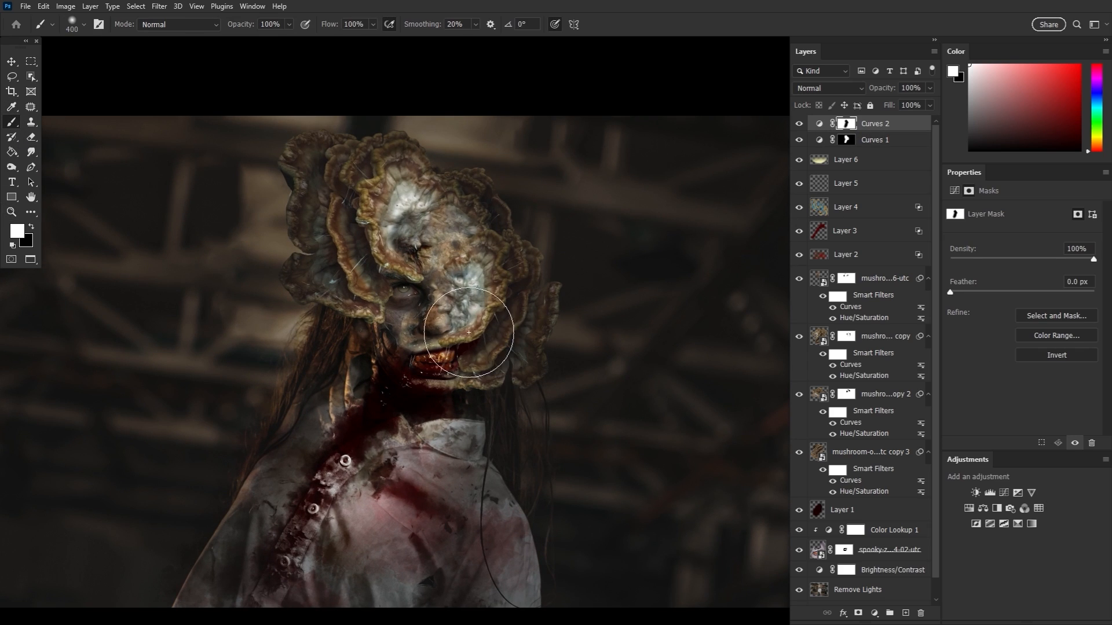
pyautogui.moveTo(454, 299); pyautogui.dragTo(482, 324)
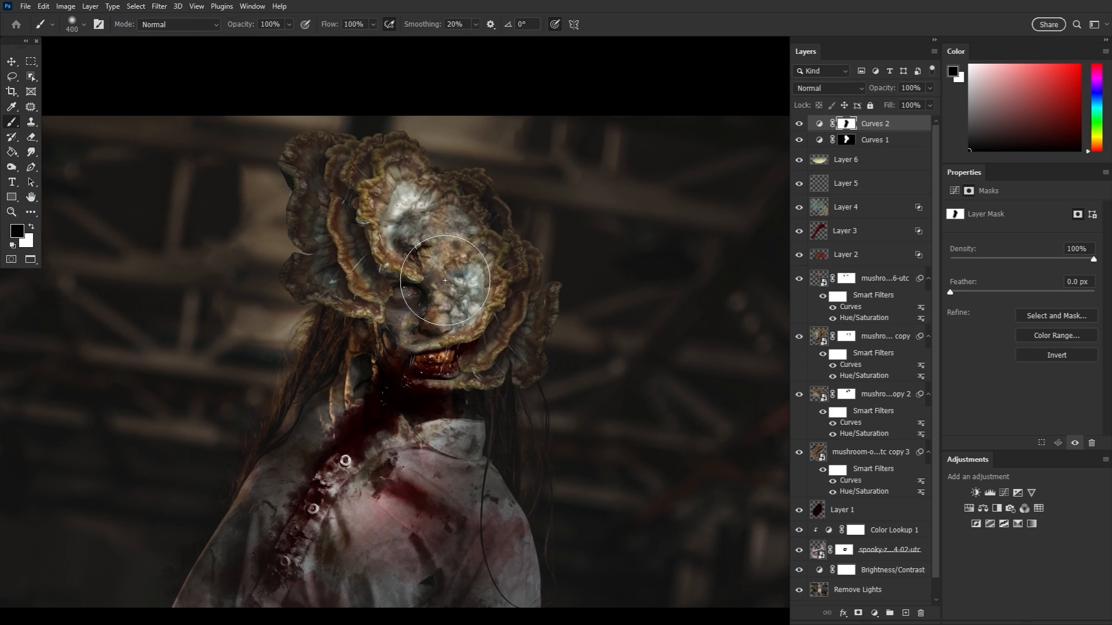
pyautogui.hotkey('ctrl', 'z')
pyautogui.press('[')
pyautogui.press('[')
pyautogui.press('[')
pyautogui.press('[')
pyautogui.press('[')
pyautogui.press('[')
pyautogui.press('[')
pyautogui.press('[')
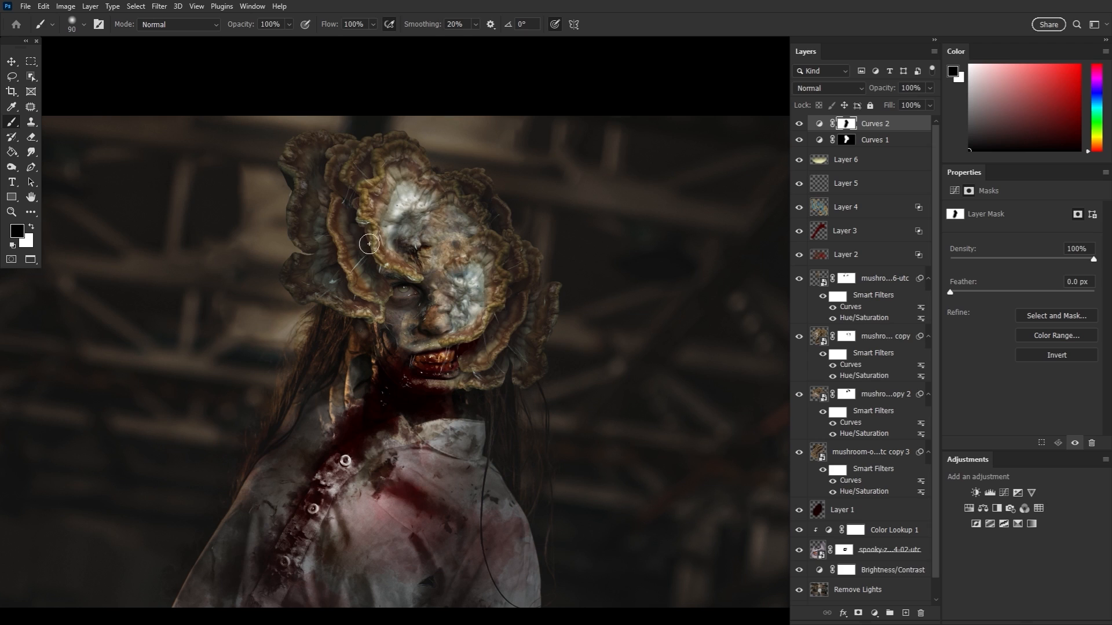
pyautogui.press('[')
pyautogui.press('[')
pyautogui.press('[')
pyautogui.press('[')
pyautogui.moveTo(342, 296)
pyautogui.mouseDown()
pyautogui.moveTo(323, 273)
pyautogui.moveTo(315, 200)
pyautogui.mouseUp()
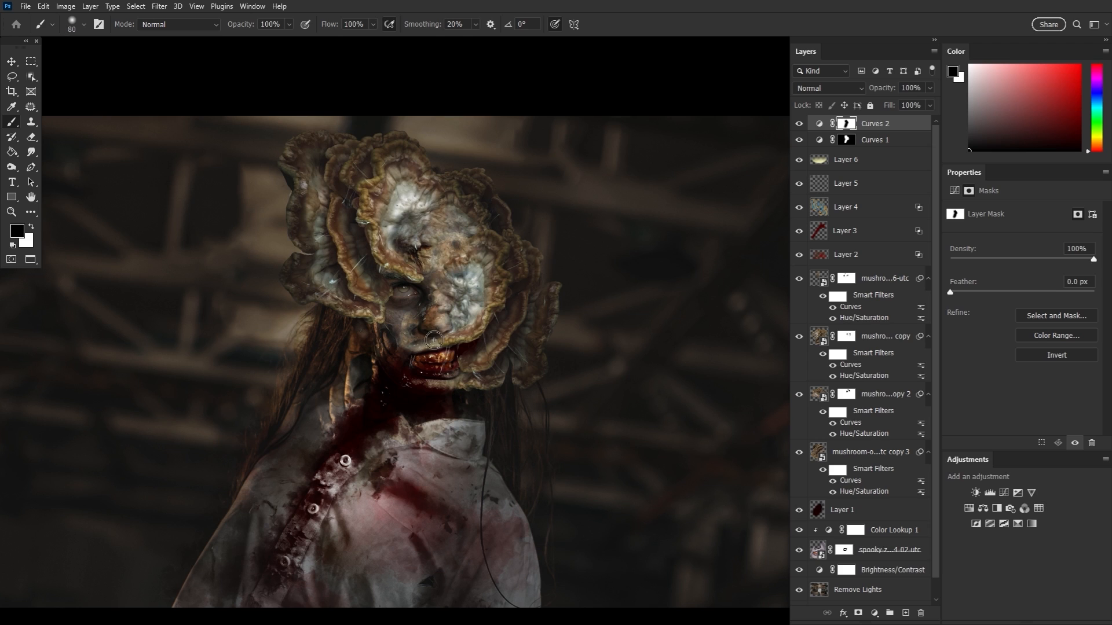
# Enlarge the soft brush to 150 px for masking Curves 2 over the shirt
pyautogui.press(']')
pyautogui.press(']')
pyautogui.press(']')
pyautogui.press(']')
pyautogui.press(']')
pyautogui.press(']')
pyautogui.press(']')
pyautogui.press(']')
pyautogui.press('[')
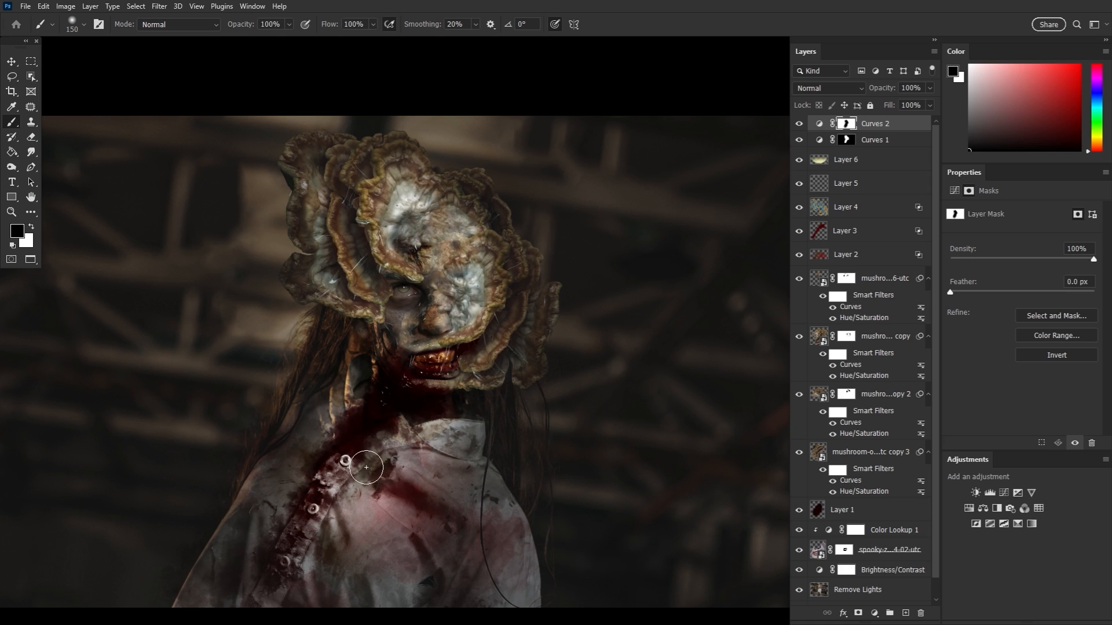
# Compare the portrait with and without Curves 1 and Curves 2, with the Curves 1 mask selected and white as the brush colour
pyautogui.click(799, 140)
pyautogui.click(799, 140)
pyautogui.click(846, 140)
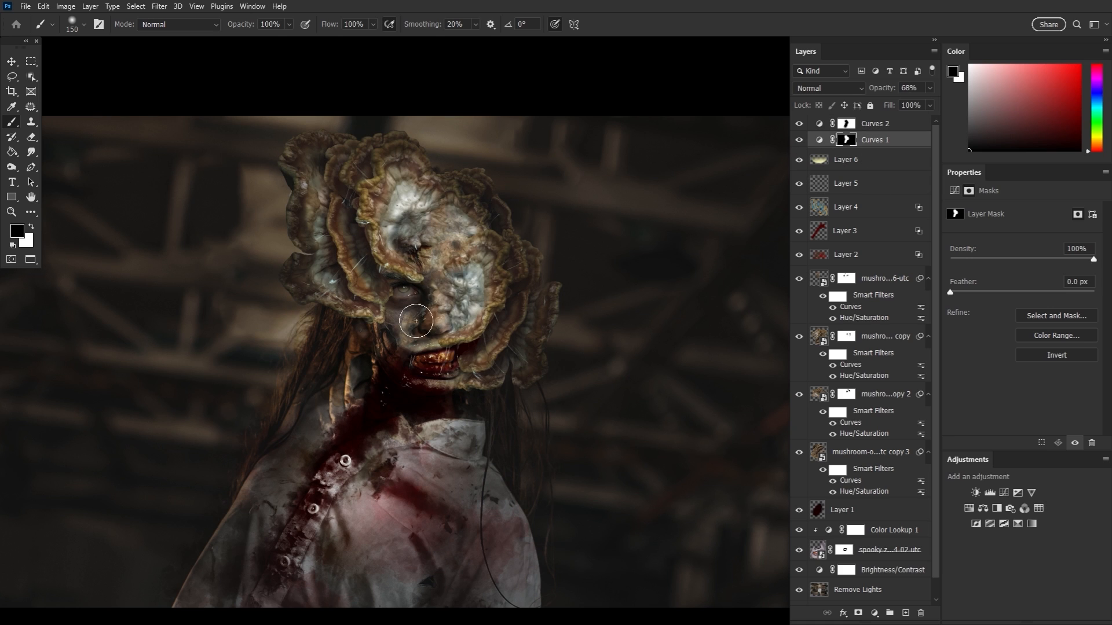
pyautogui.press('x')
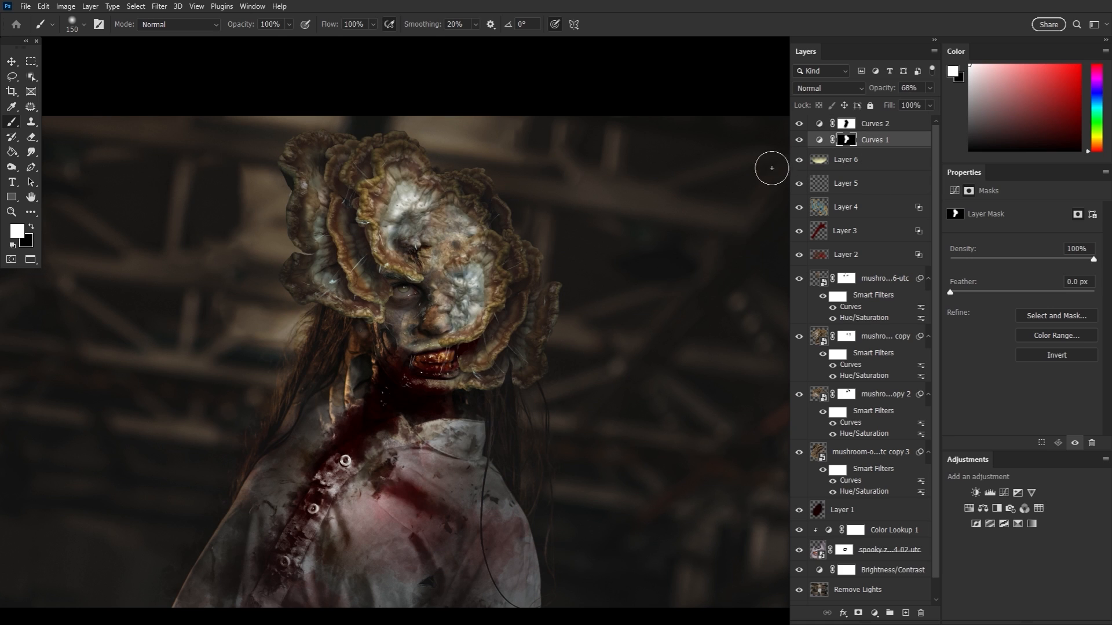
pyautogui.click(799, 124)
pyautogui.click(799, 123)
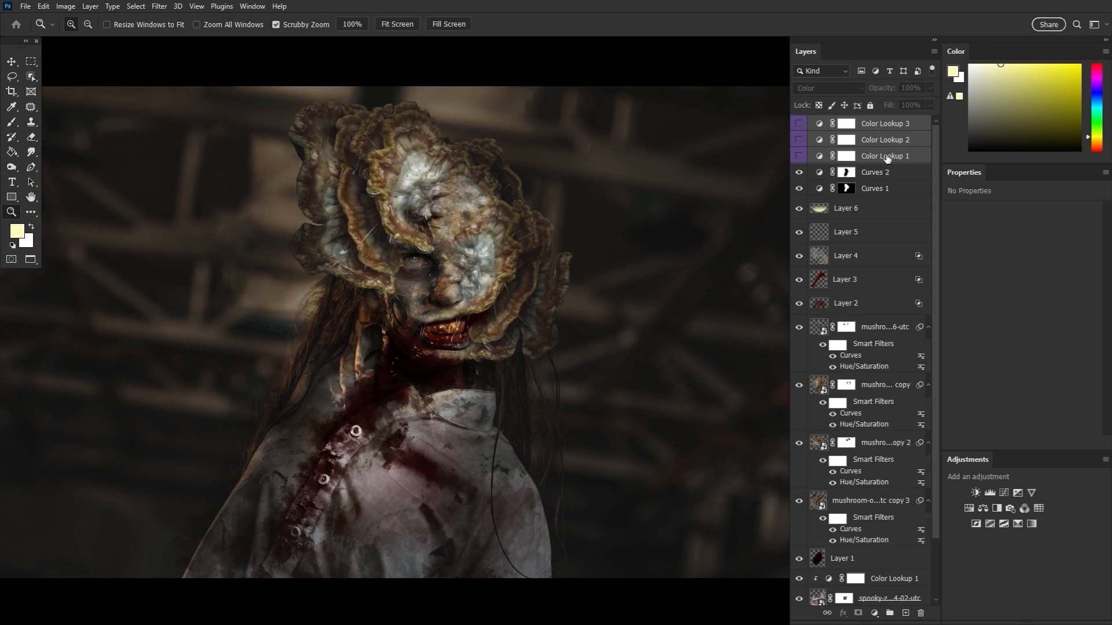
# Turn on the three Color Lookup grades above the curves: TealOrangePlusContrast, TensionGreen and 3Strip
pyautogui.click(911, 156)
pyautogui.click(799, 156)
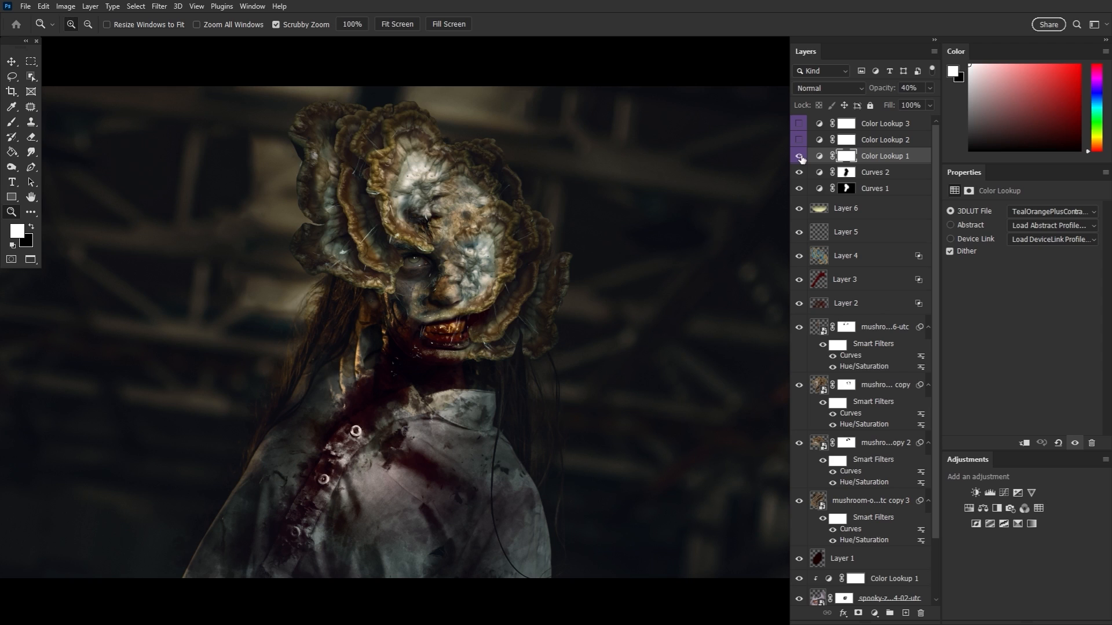
pyautogui.click(893, 145)
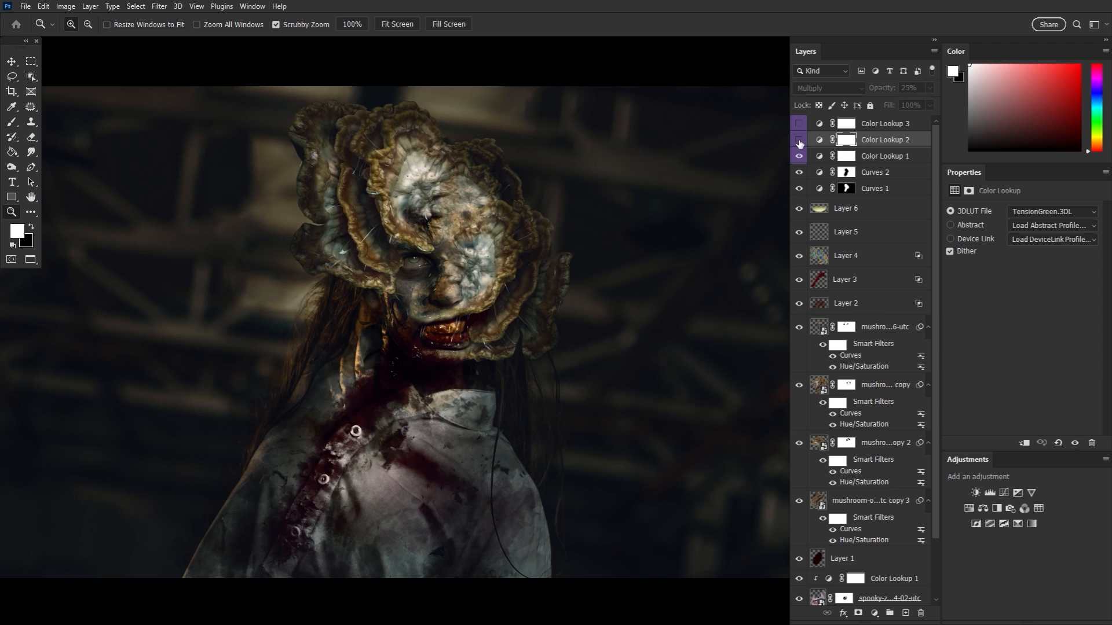
pyautogui.click(799, 141)
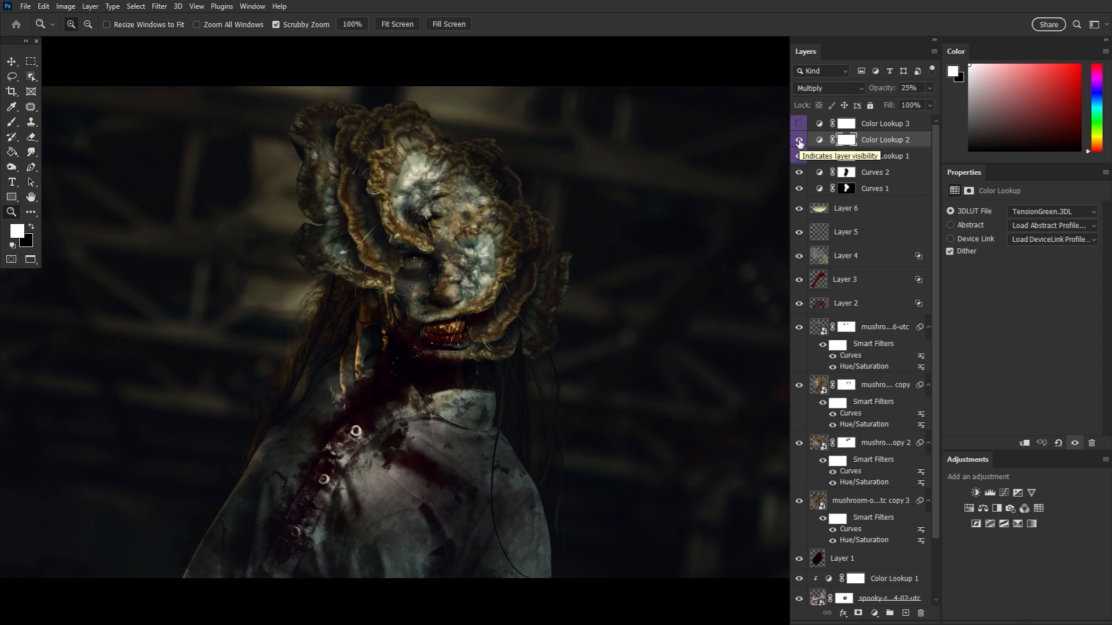
pyautogui.click(914, 125)
pyautogui.click(799, 124)
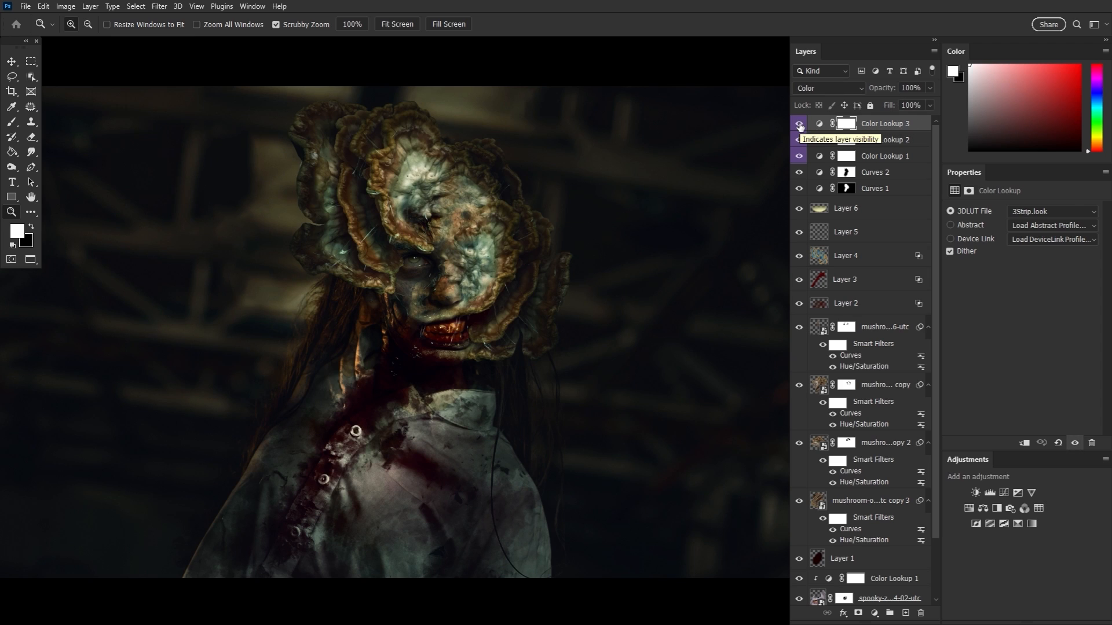
# Add a blank top layer in Soft Light mode and choose a very pale blue with hue 195 for the brush
pyautogui.click(905, 613)
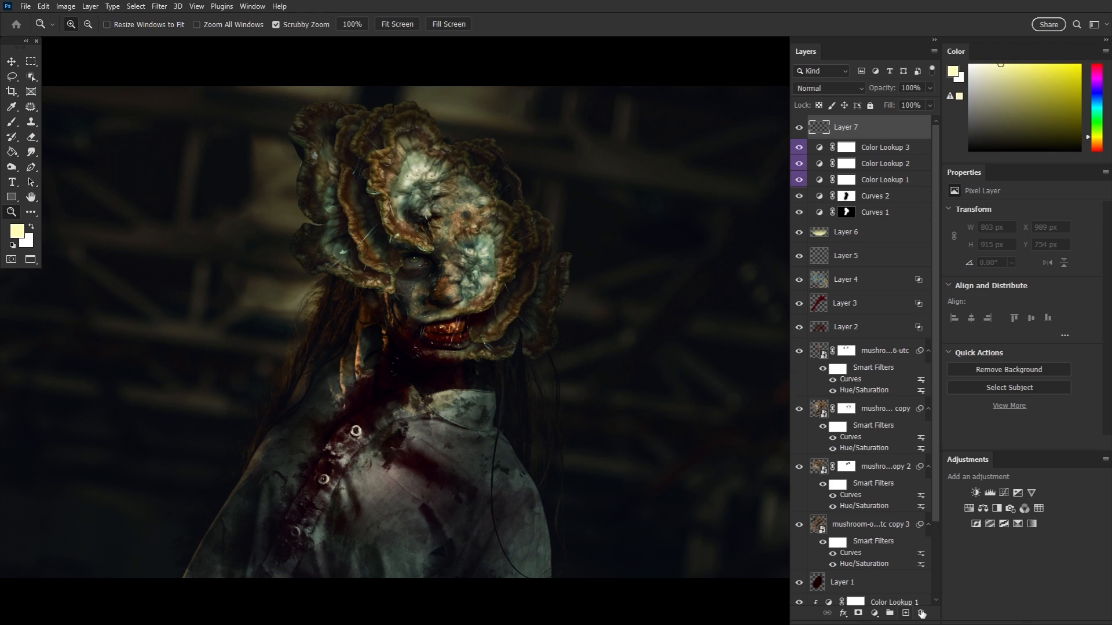
pyautogui.click(16, 231)
pyautogui.moveTo(545, 268); pyautogui.dragTo(545, 215)
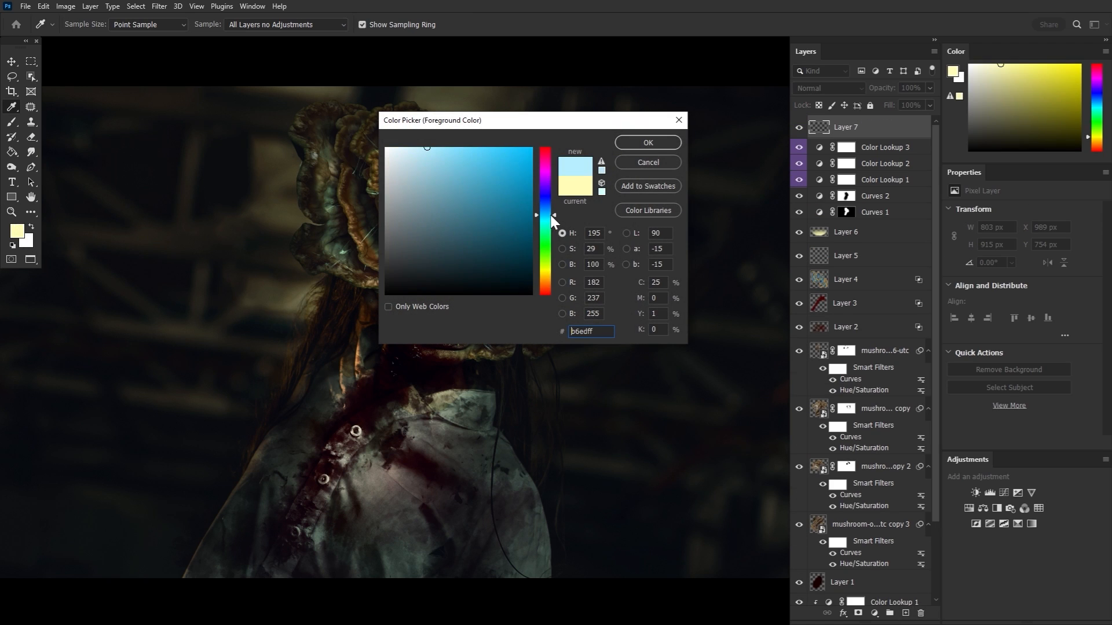
pyautogui.moveTo(440, 163); pyautogui.dragTo(408, 136)
pyautogui.click(648, 142)
pyautogui.press('b')
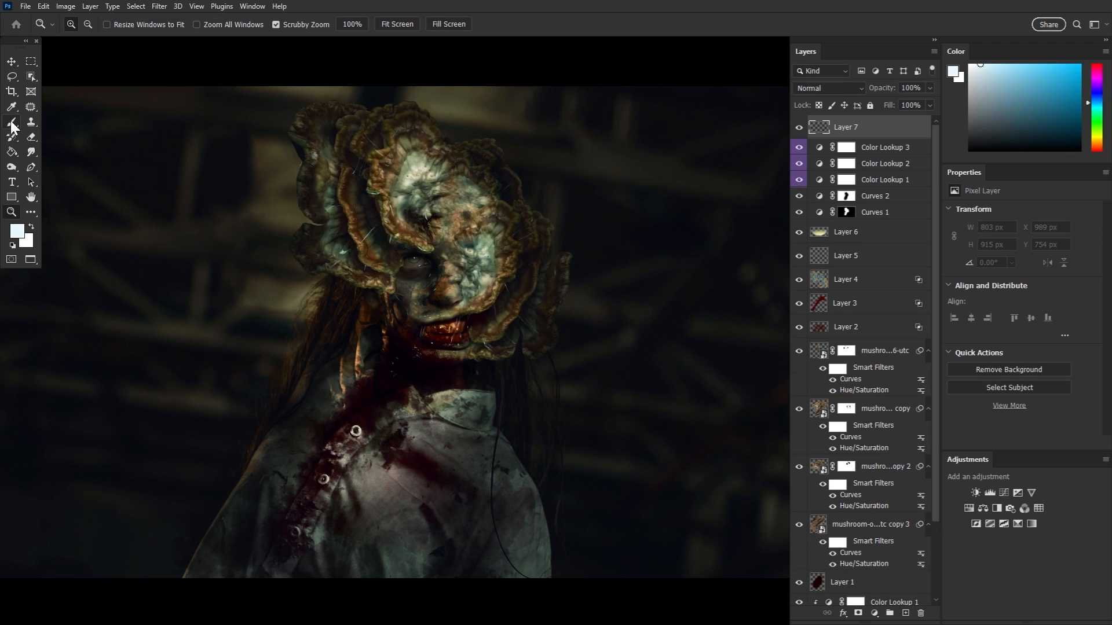
pyautogui.click(822, 88)
pyautogui.click(835, 256)
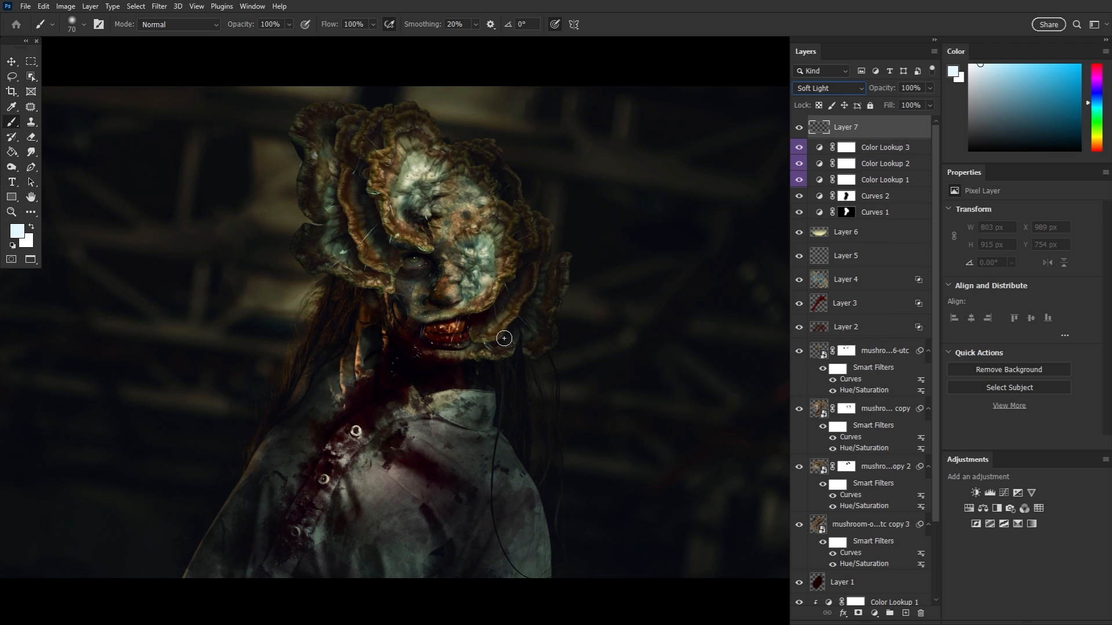
# Dab a pale blue glow over the face, mouth and forehead with the soft brush at 600 and 500 px, and lower the layer's opacity
pyautogui.click(431, 310)
pyautogui.press(']')
pyautogui.press(']')
pyautogui.press(']')
pyautogui.press(']')
pyautogui.press(']')
pyautogui.press(']')
pyautogui.press(']')
pyautogui.press(']')
pyautogui.press(']')
pyautogui.press(']')
pyautogui.press(']')
pyautogui.press(']')
pyautogui.press(']')
pyautogui.press('[')
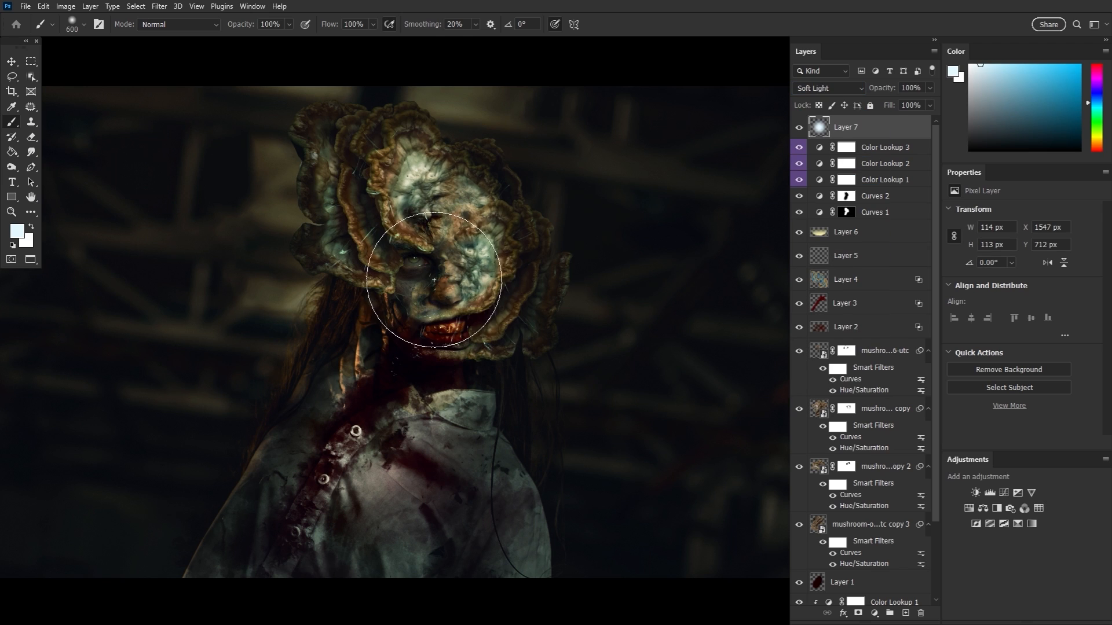
pyautogui.click(434, 280)
pyautogui.press('[')
pyautogui.click(428, 361)
pyautogui.click(446, 203)
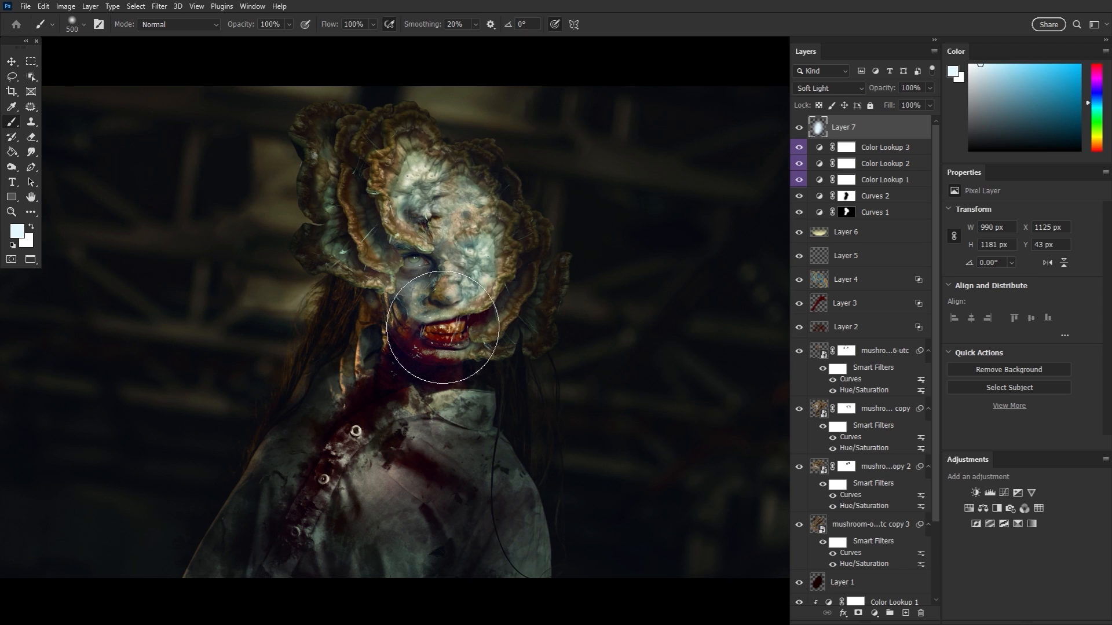
pyautogui.moveTo(887, 88); pyautogui.dragTo(854, 100)
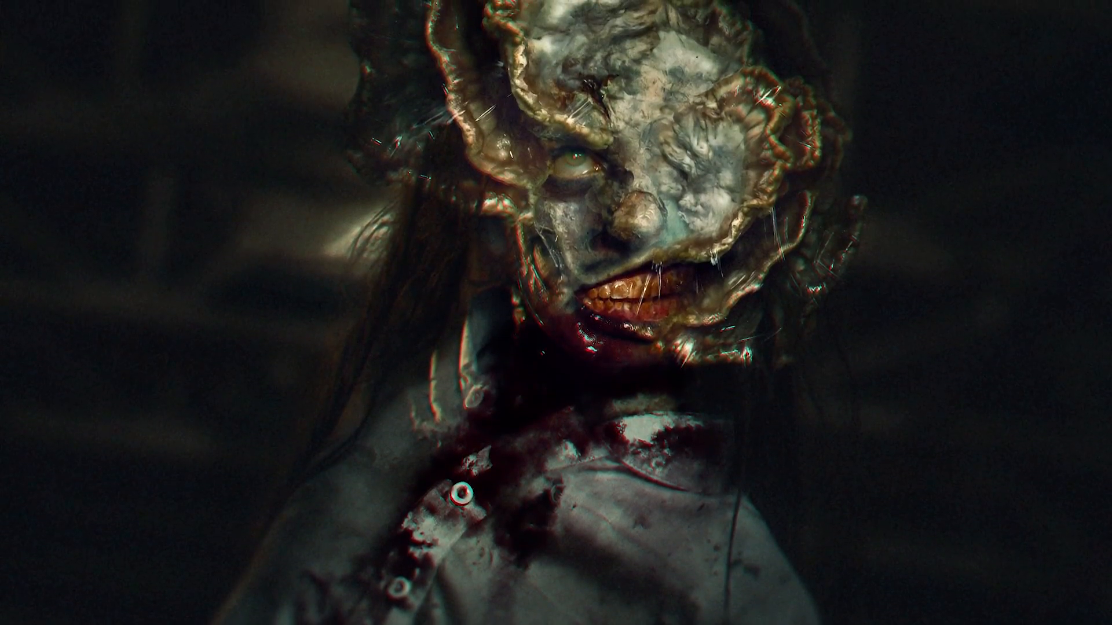